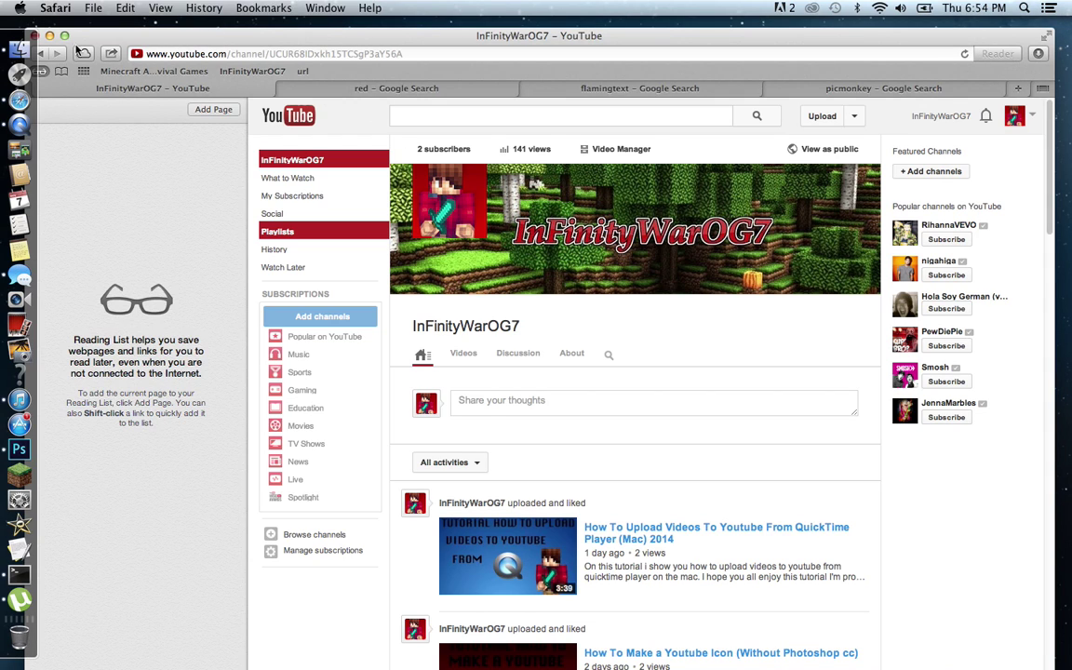
- Reposition Safari, go full screen, and scroll through the InFinityWarOG7 YouTube channel page
drag(79, 51, 269, 34)
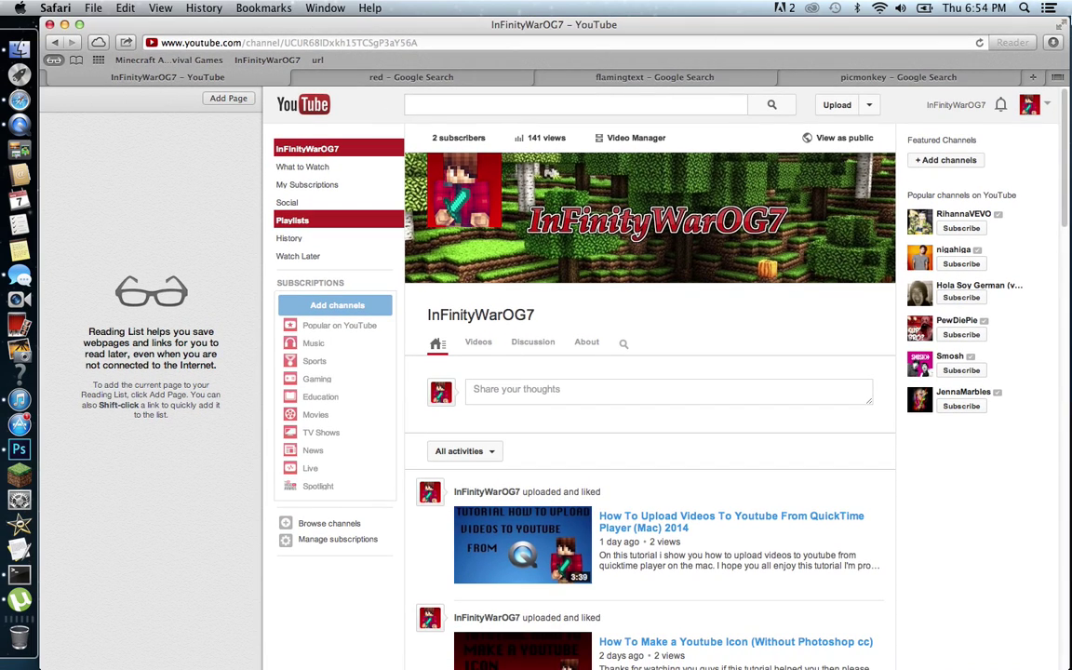
key(ctrl+super+f)
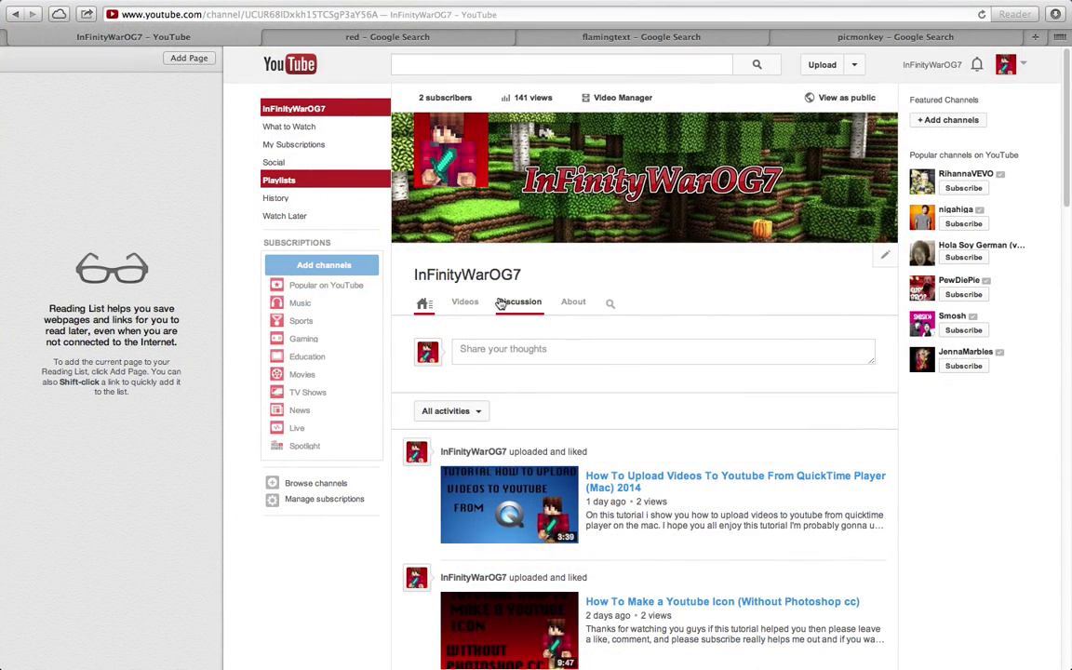
scroll(501, 304, down, 5)
scroll(503, 304, down, 1)
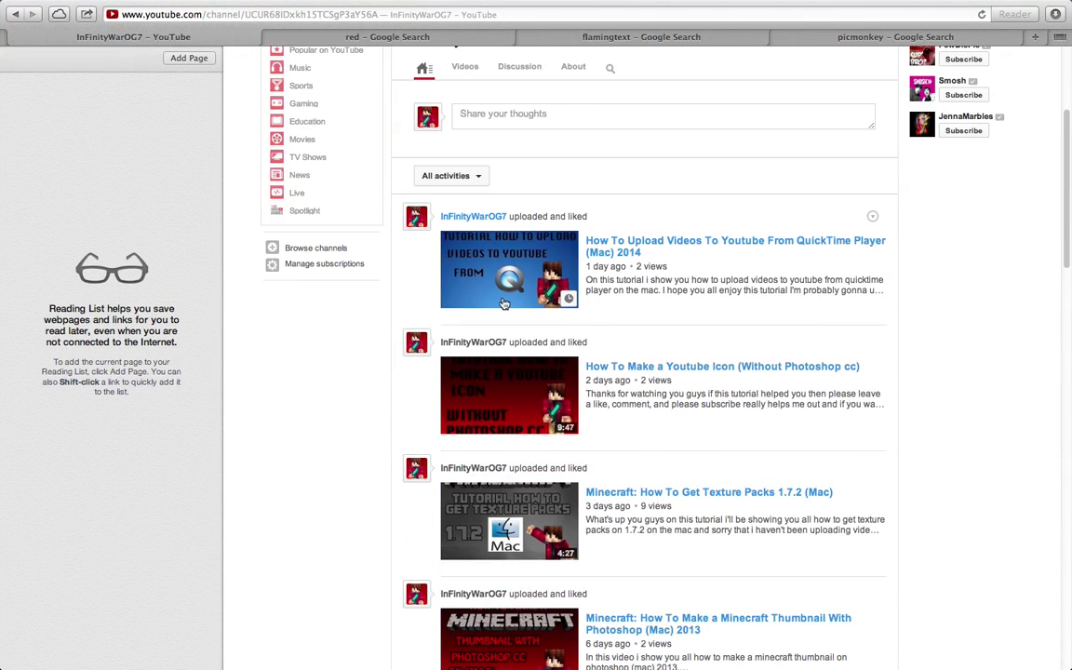
scroll(502, 304, up, 2)
scroll(507, 304, up, 4)
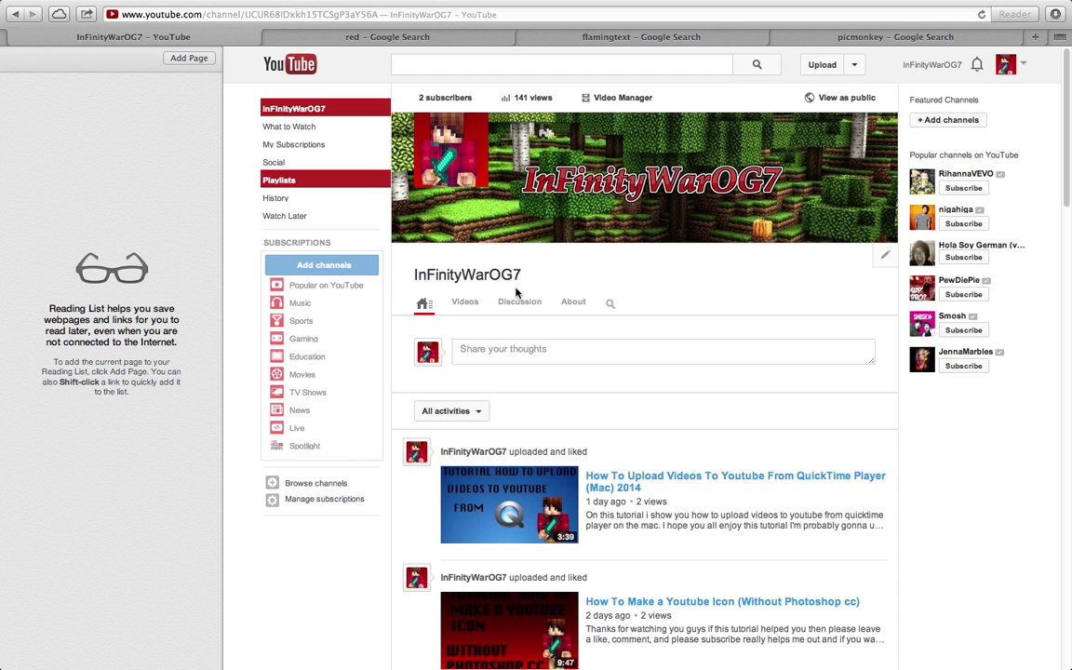
mouse_move(644, 177)
scroll(519, 287, down, 3)
scroll(523, 281, down, 2)
scroll(526, 276, up, 5)
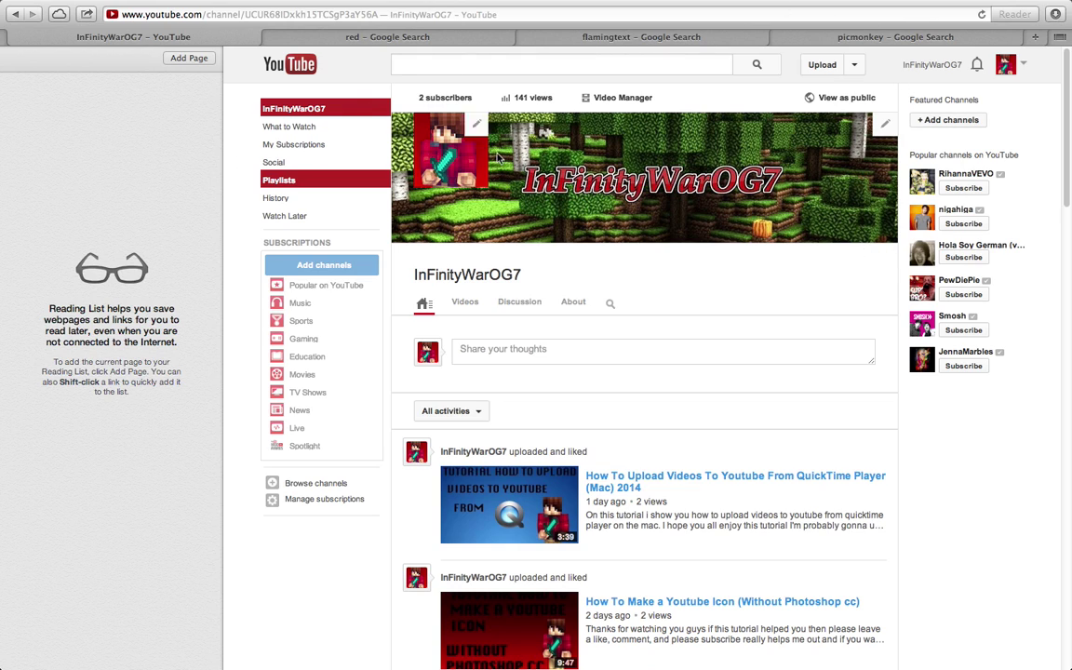
- Browse the Google Images results for 'red' to find a dark red background
click(430, 39)
scroll(372, 75, up, 5)
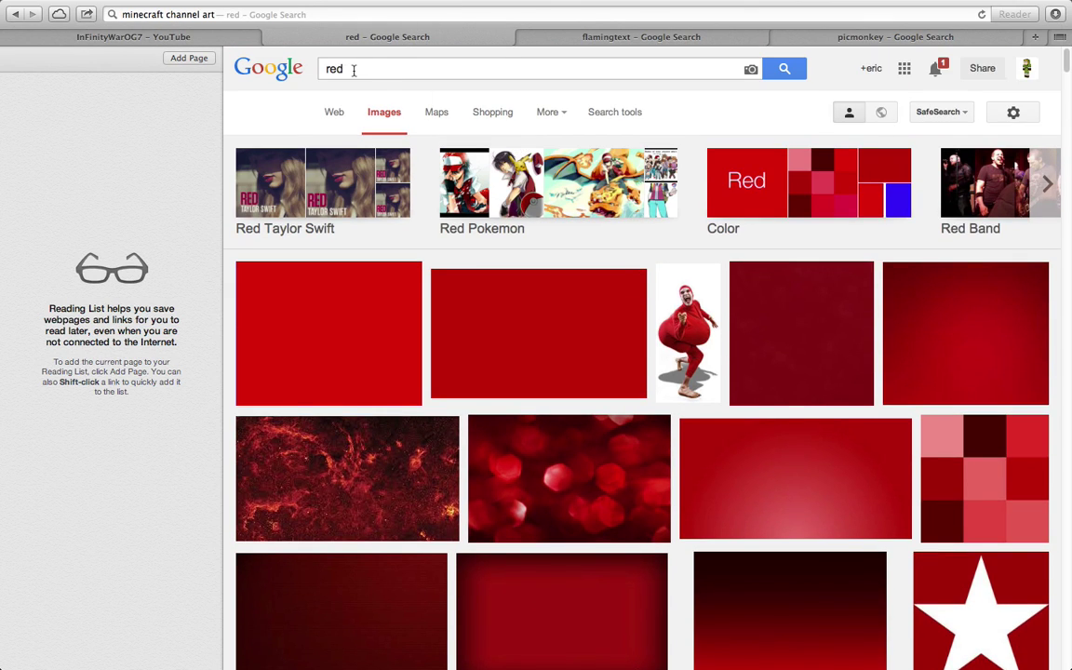
click(361, 63)
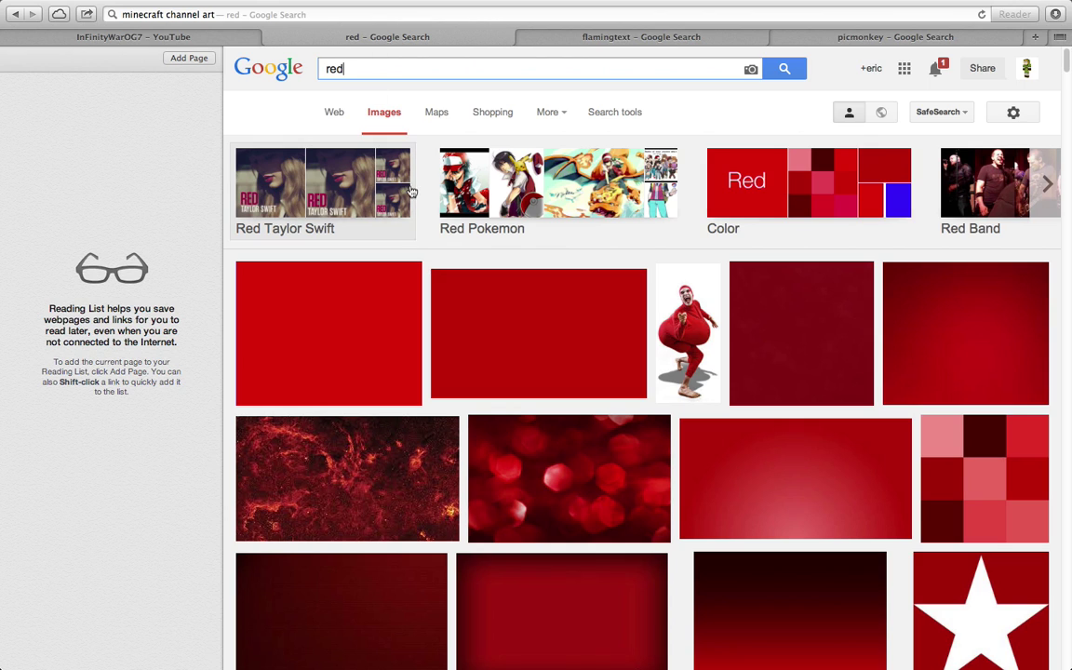
click(223, 35)
click(397, 37)
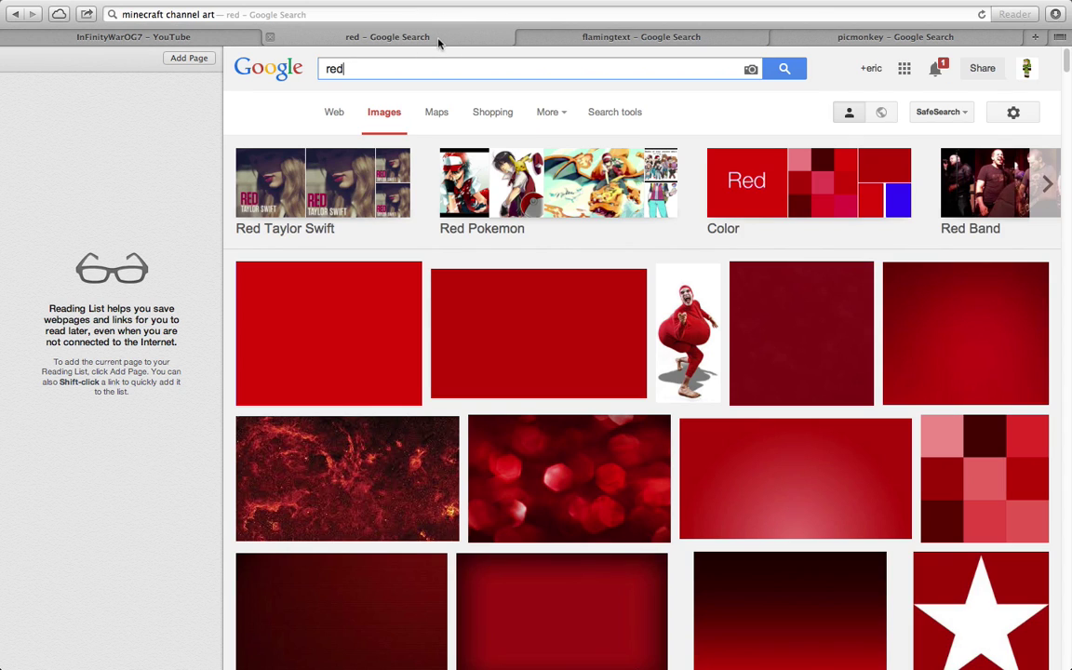
scroll(806, 556, down, 2)
scroll(806, 556, down, 1)
scroll(802, 551, down, 2)
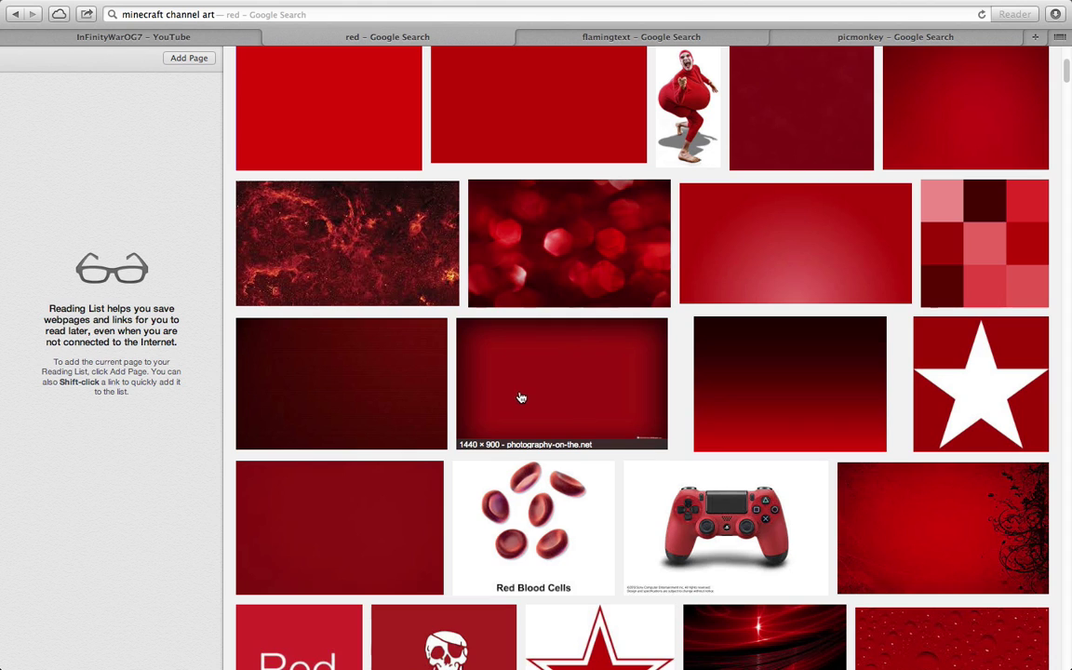
scroll(572, 188, up, 1)
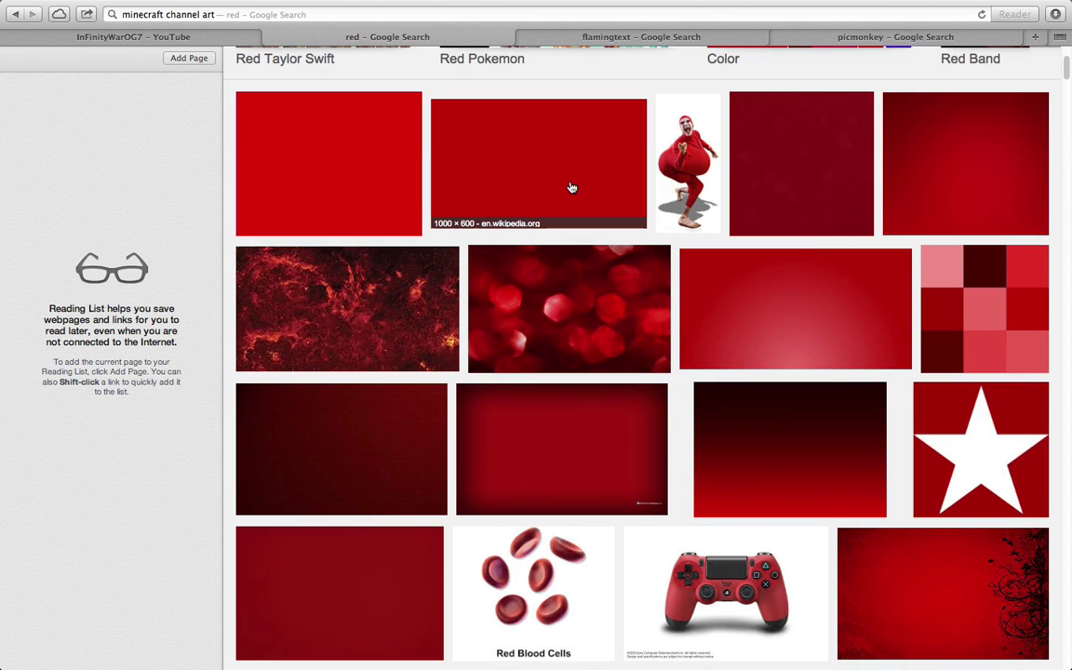
scroll(826, 298, down, 1)
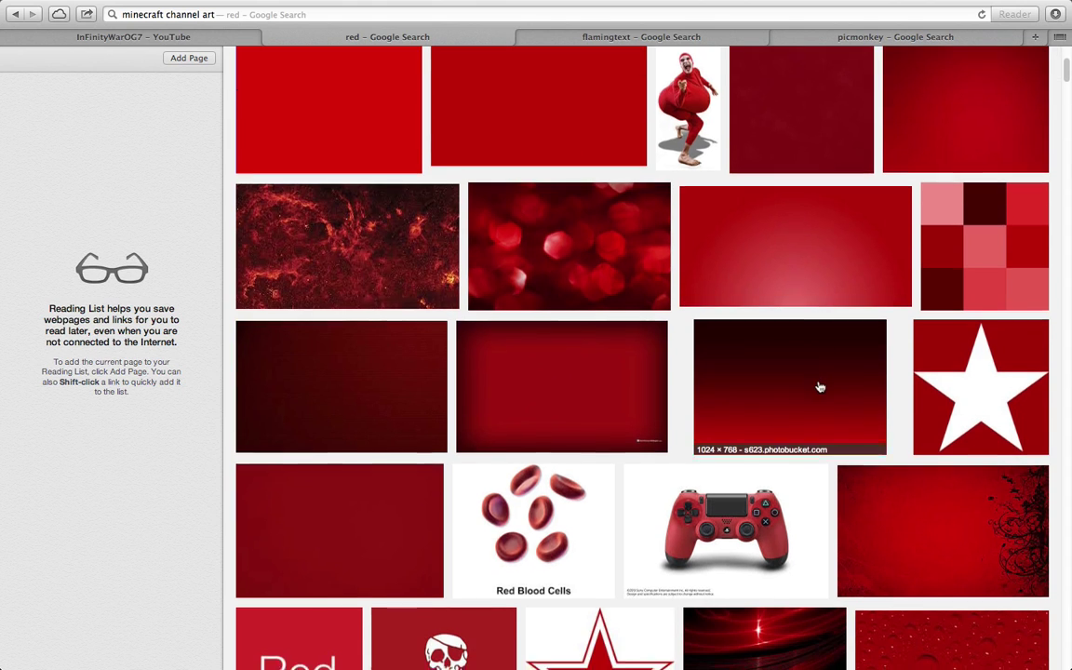
scroll(819, 387, down, 1)
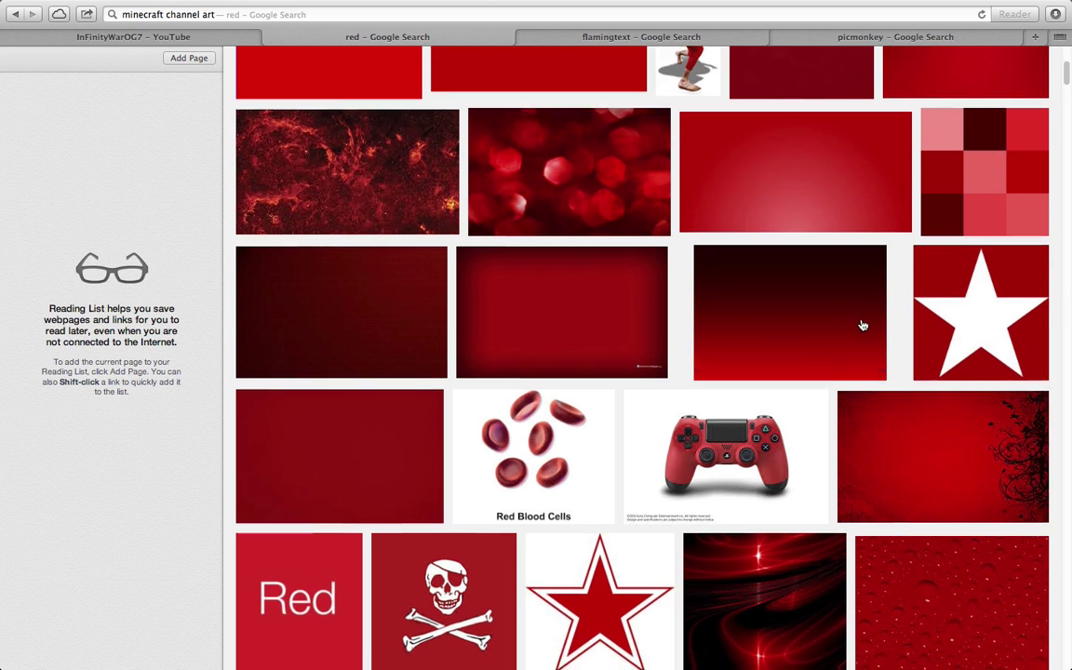
scroll(632, 406, down, 3)
scroll(658, 410, down, 1)
scroll(634, 375, up, 5)
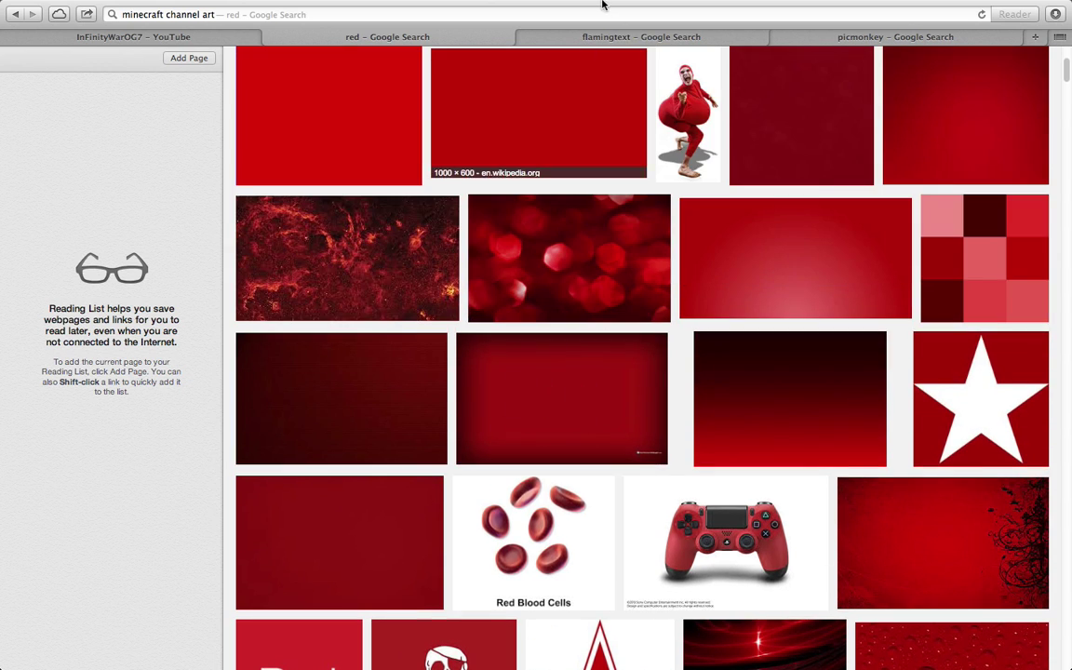
mouse_move(1052, 8)
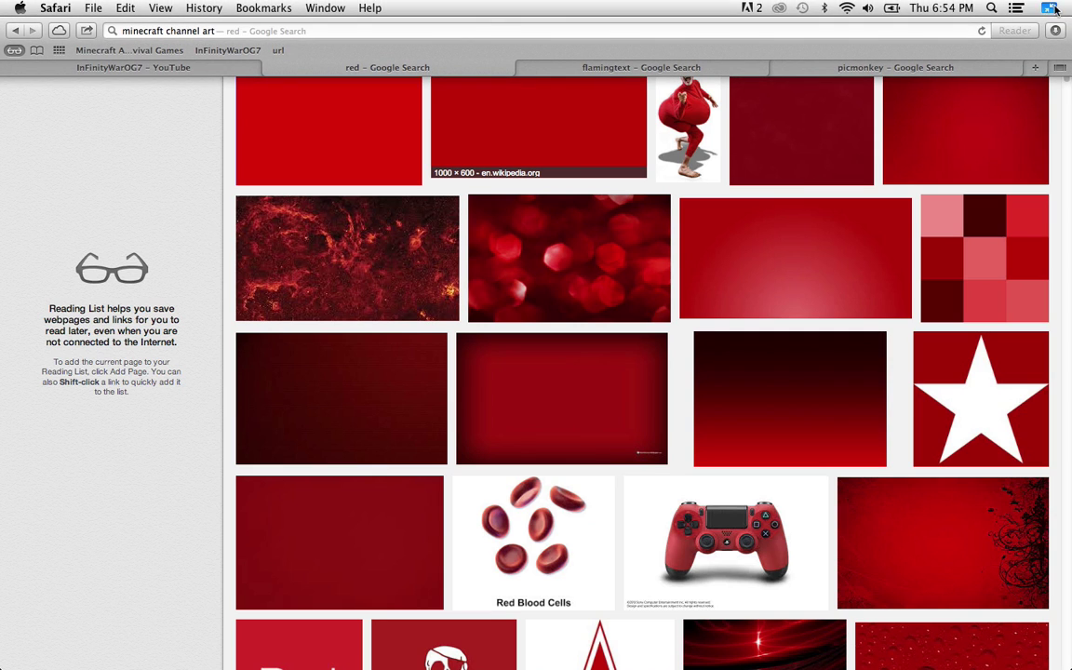
- Exit full screen and drag the dark red image out of the browser
key(ctrl+super+f)
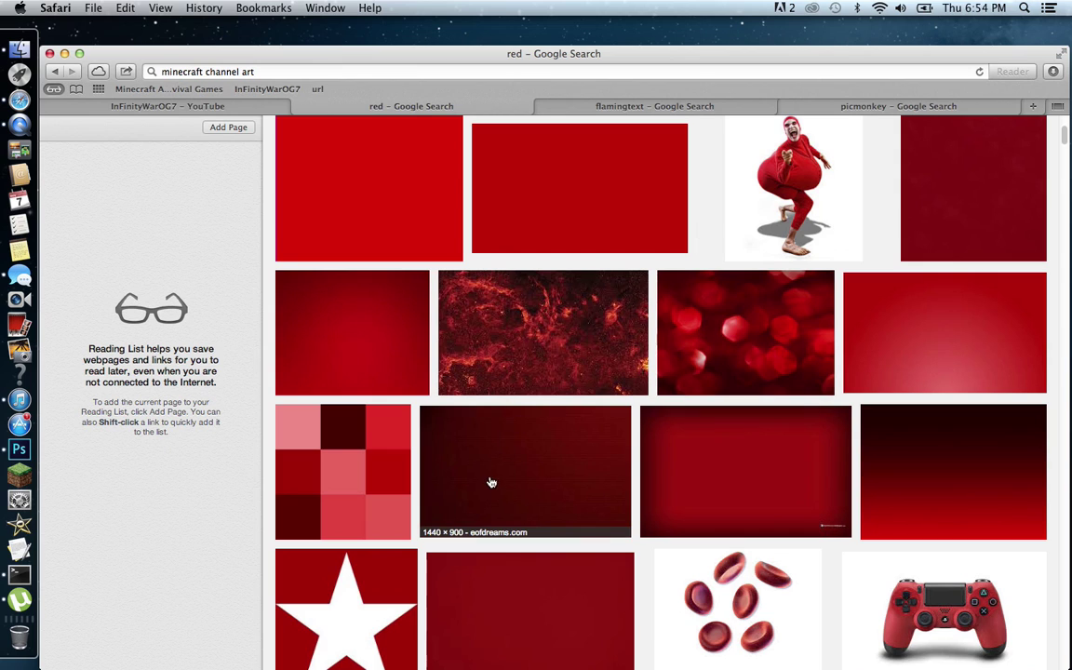
mouse_move(508, 343)
mouse_down()
mouse_move(751, 451)
mouse_move(746, 47)
mouse_up()
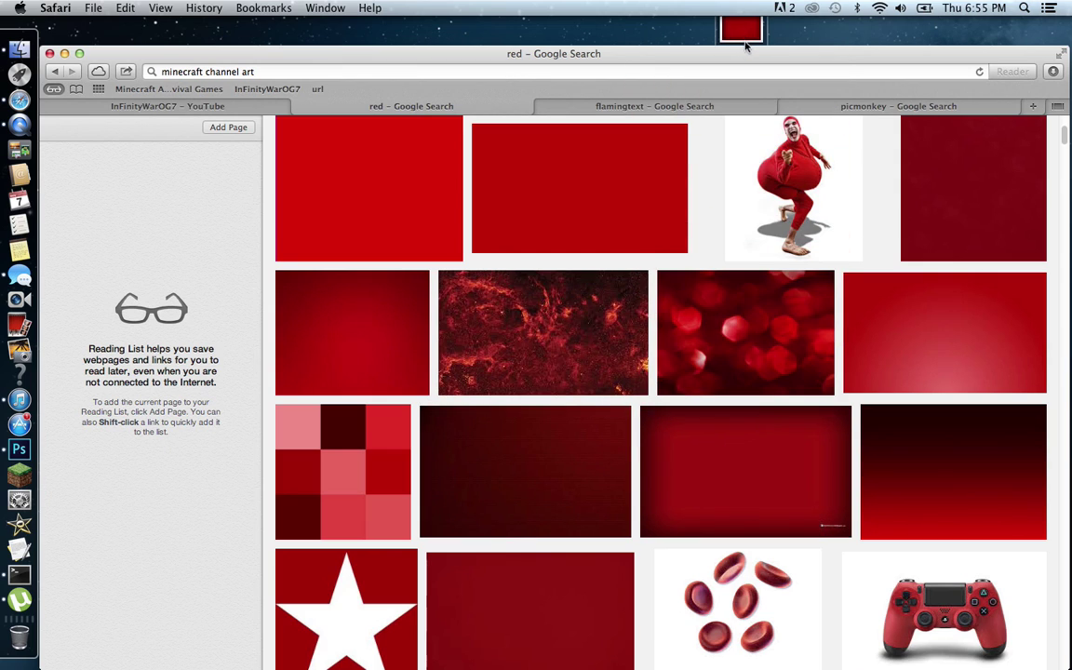
drag(591, 49, 603, 19)
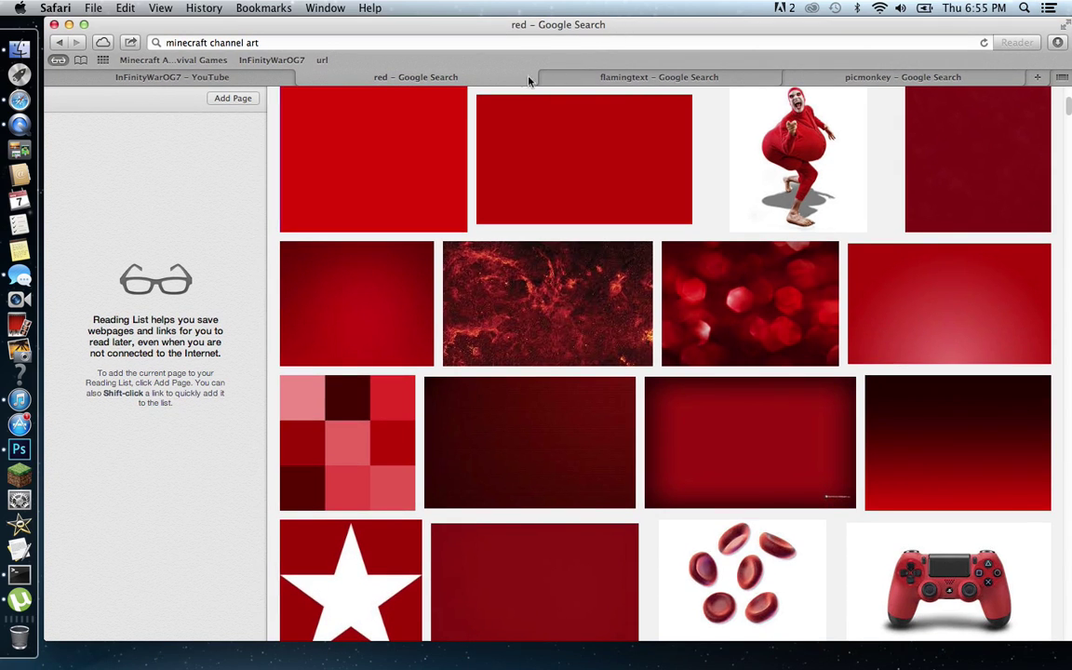
- Open FlamingText.com from the 'flamingtext' Google results and begin creating a logo
click(625, 80)
key(ctrl+shift+Tab)
click(596, 79)
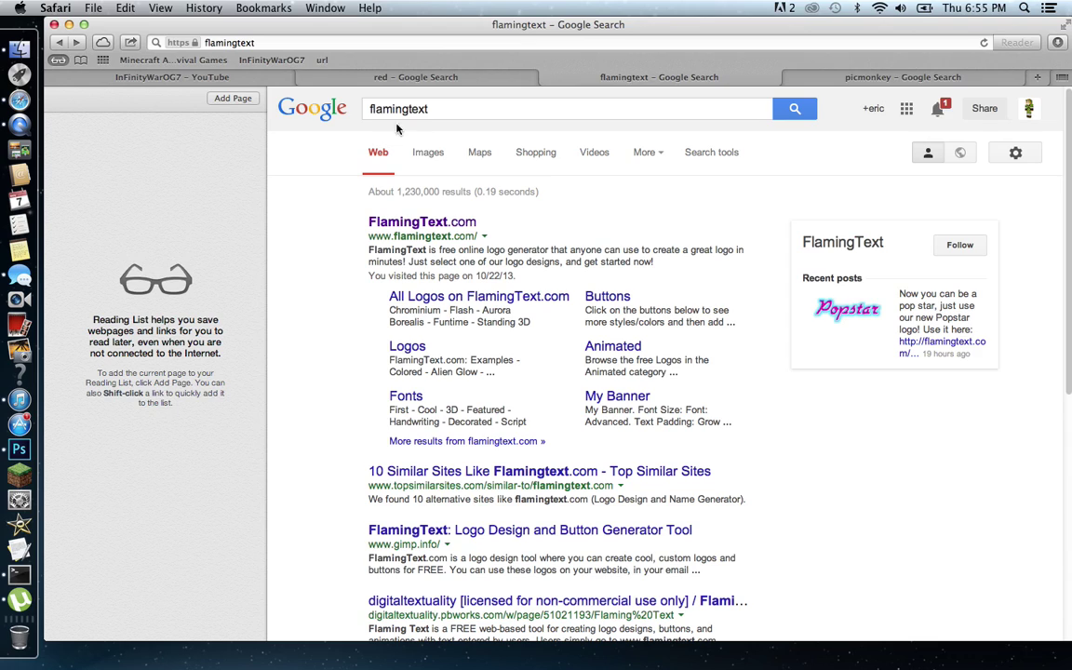
click(277, 43)
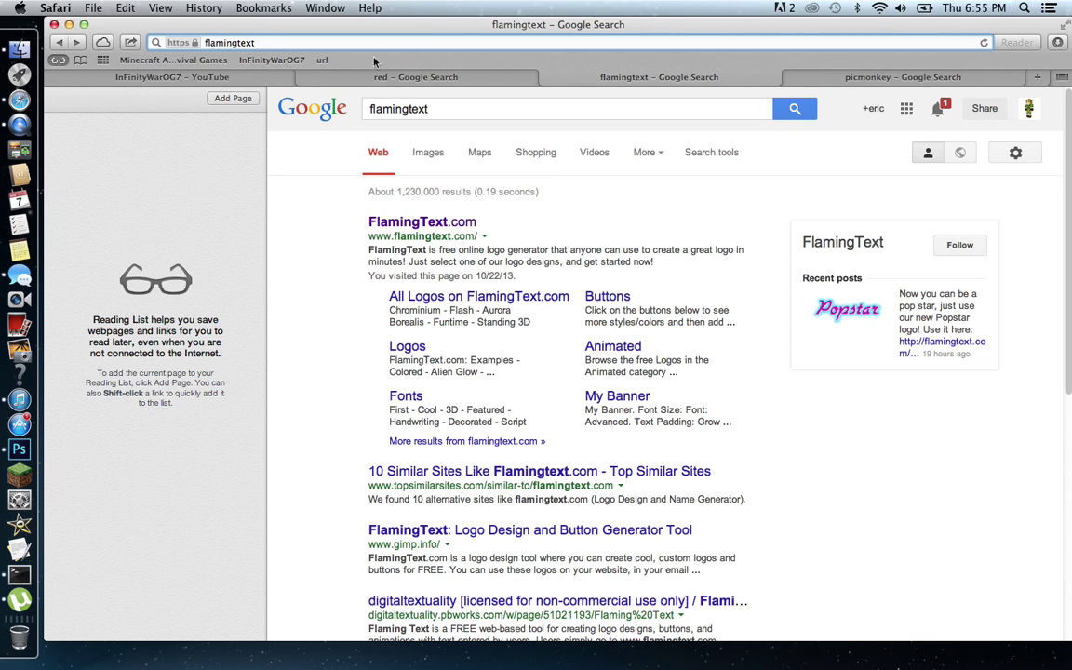
click(419, 223)
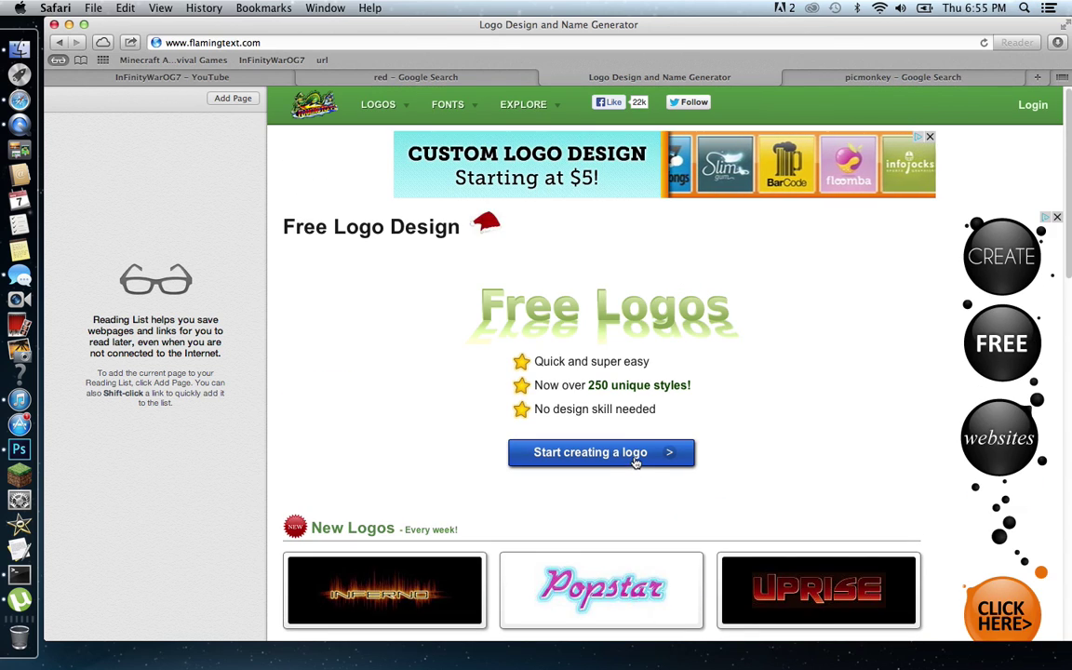
click(636, 458)
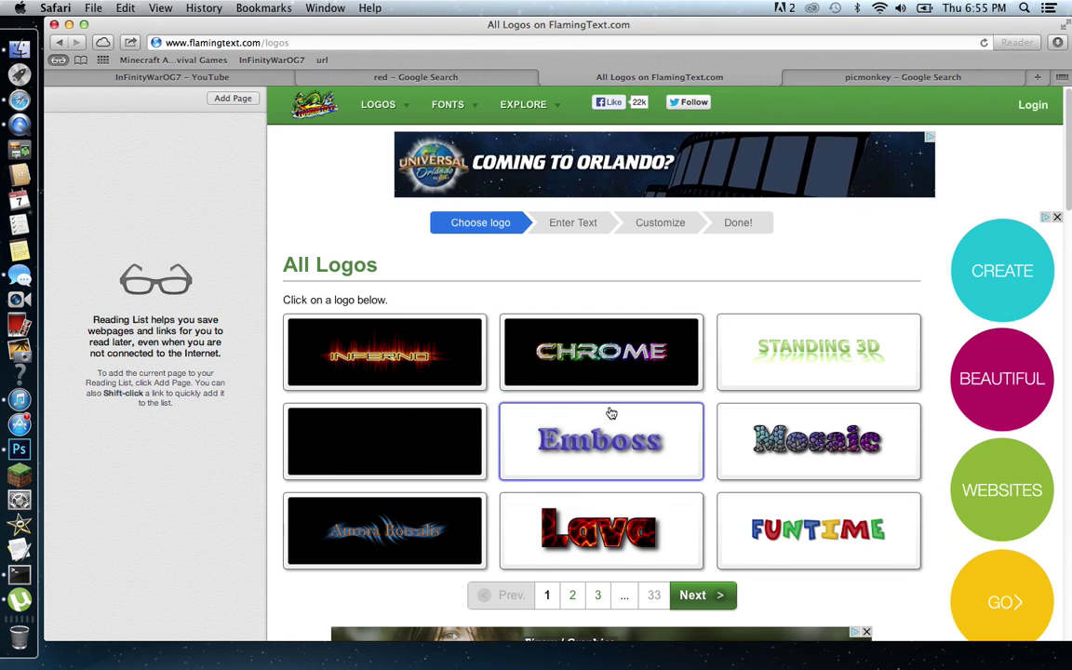
- Page through the All Logos styles to page five and choose the magenta marbles logo
scroll(609, 417, down, 3)
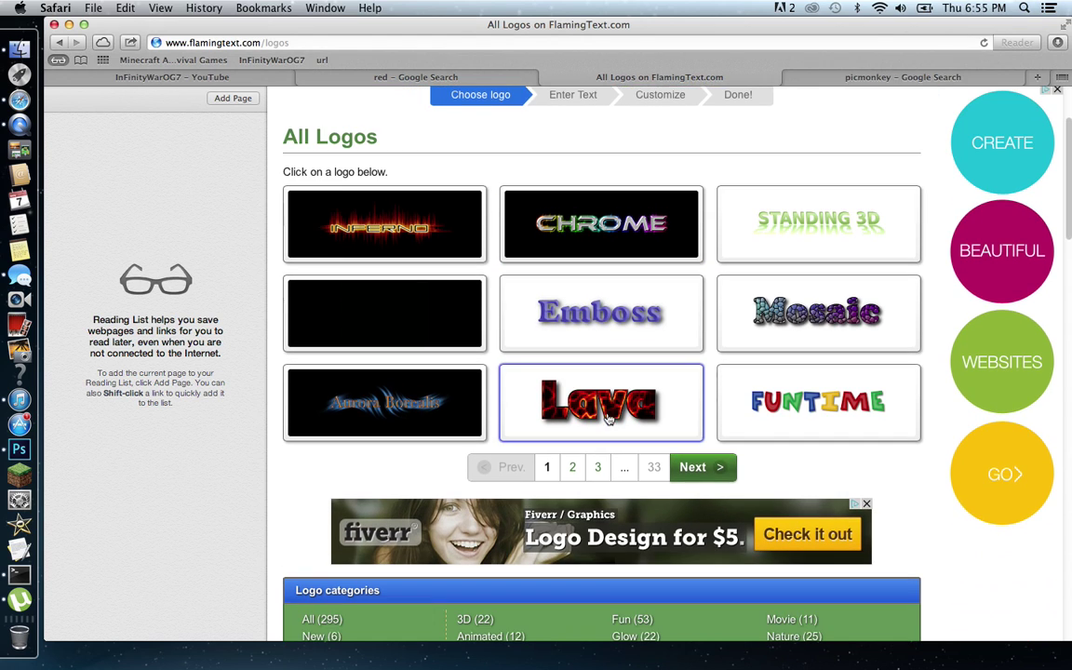
click(572, 466)
scroll(409, 391, down, 4)
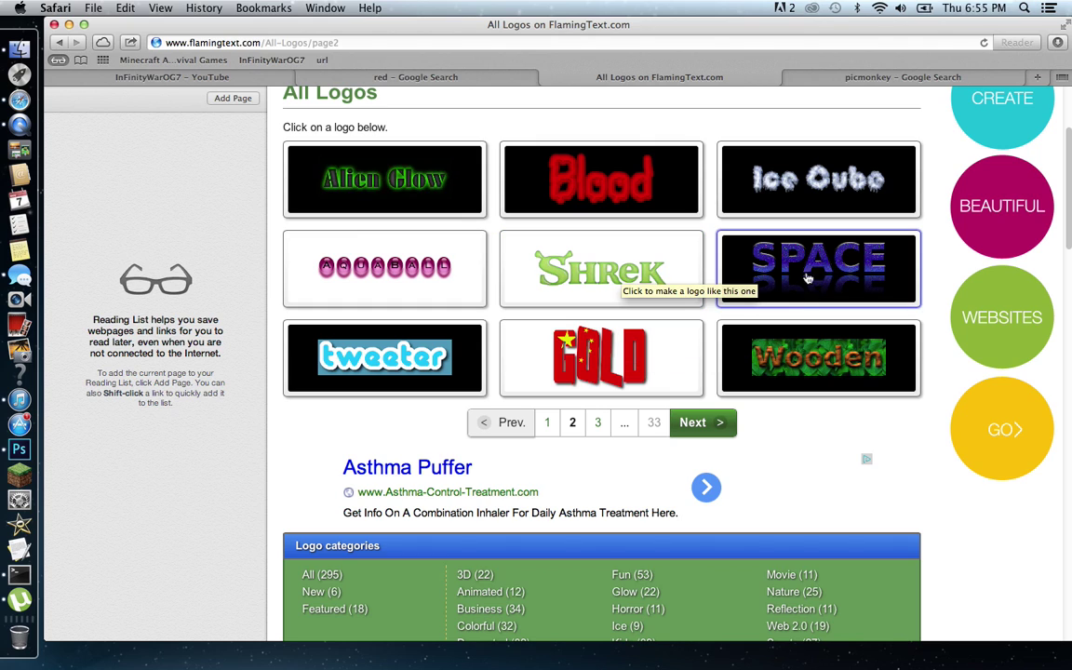
click(597, 422)
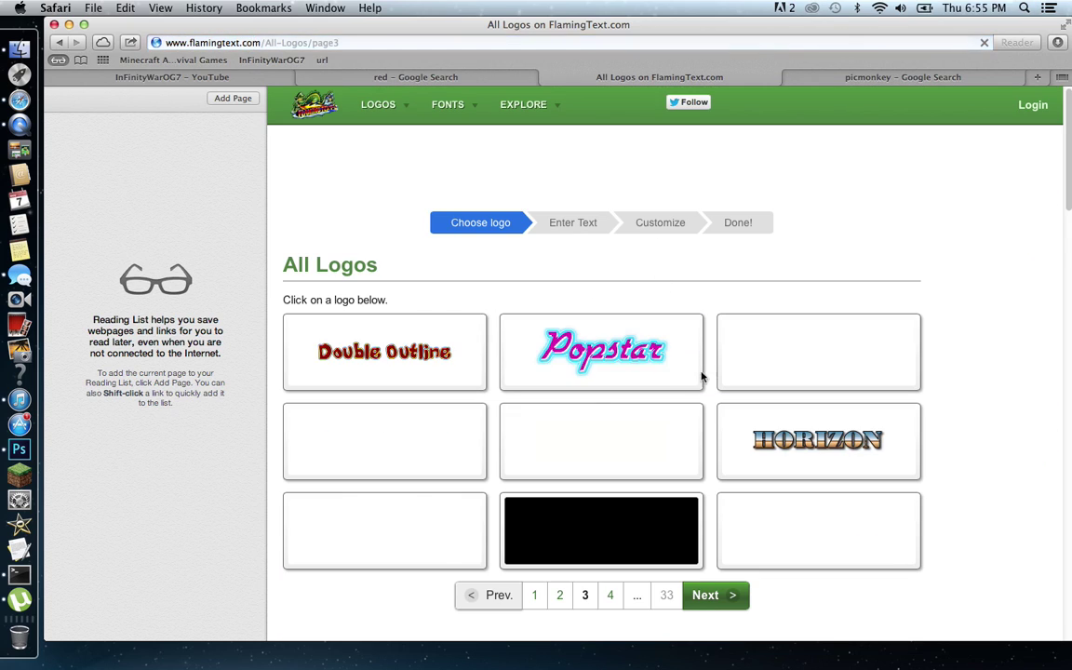
scroll(605, 445, down, 1)
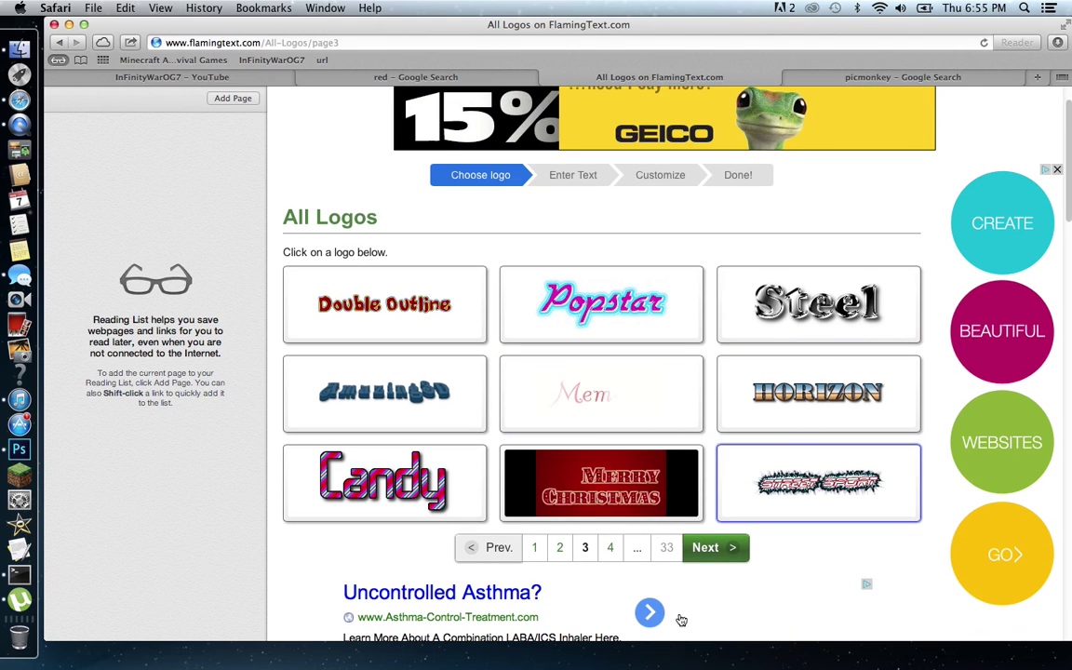
click(611, 551)
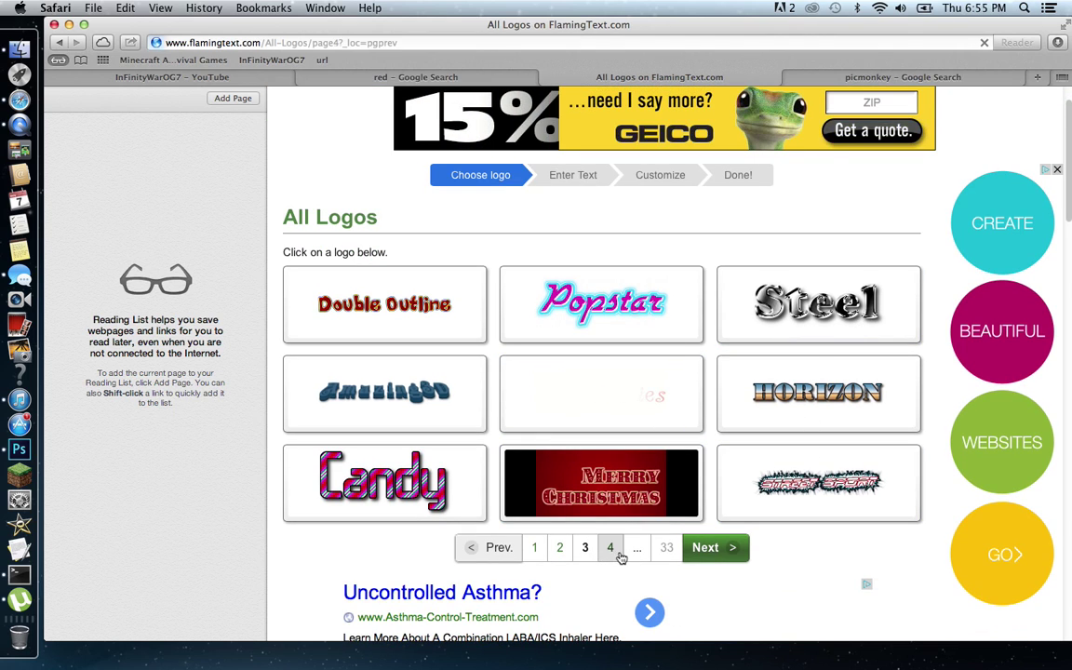
scroll(622, 507, down, 3)
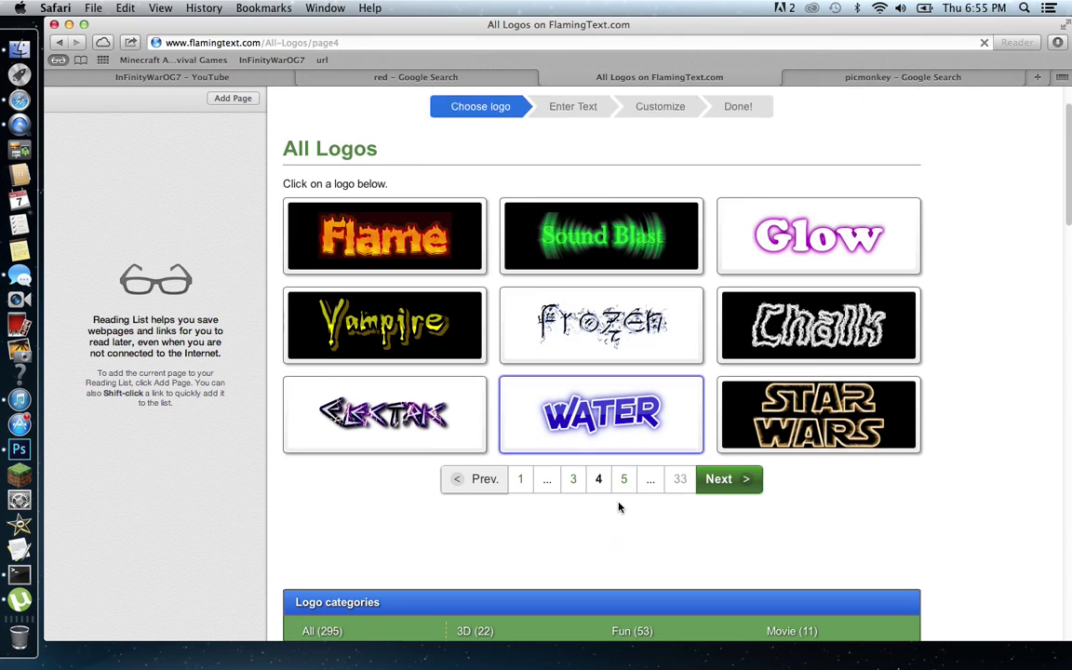
scroll(620, 509, down, 1)
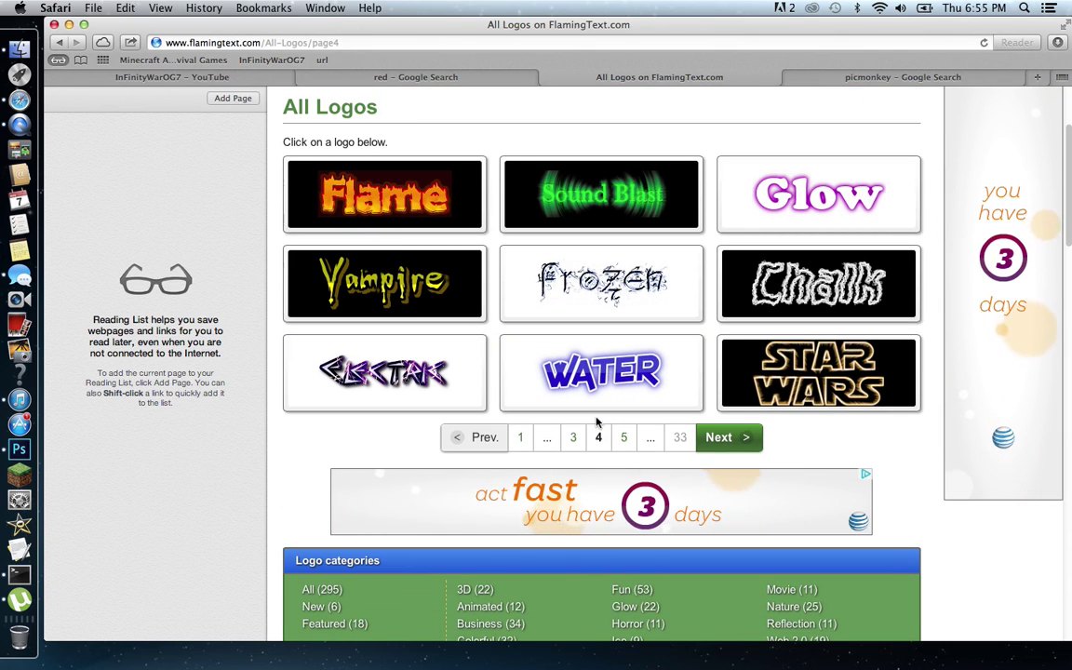
click(713, 443)
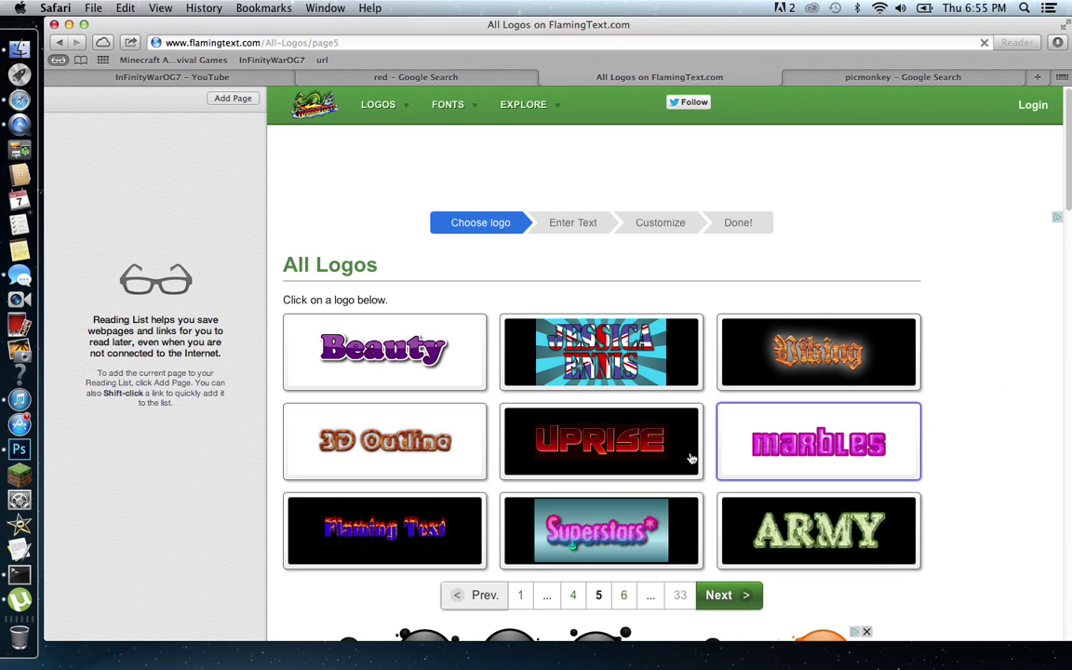
scroll(693, 484, down, 2)
scroll(693, 484, down, 2)
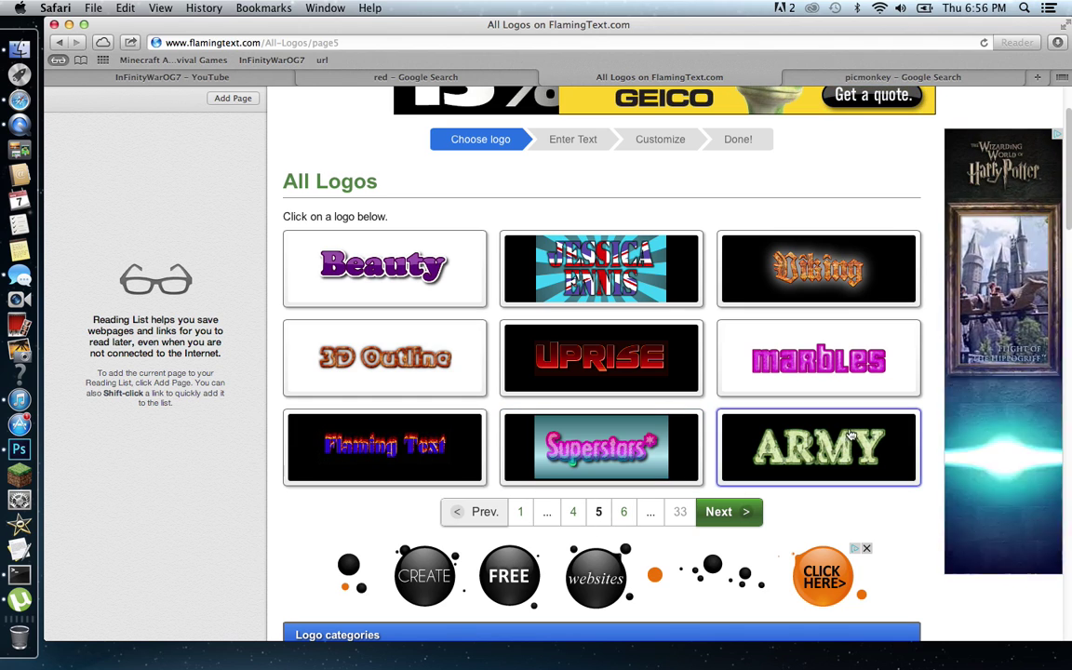
click(833, 371)
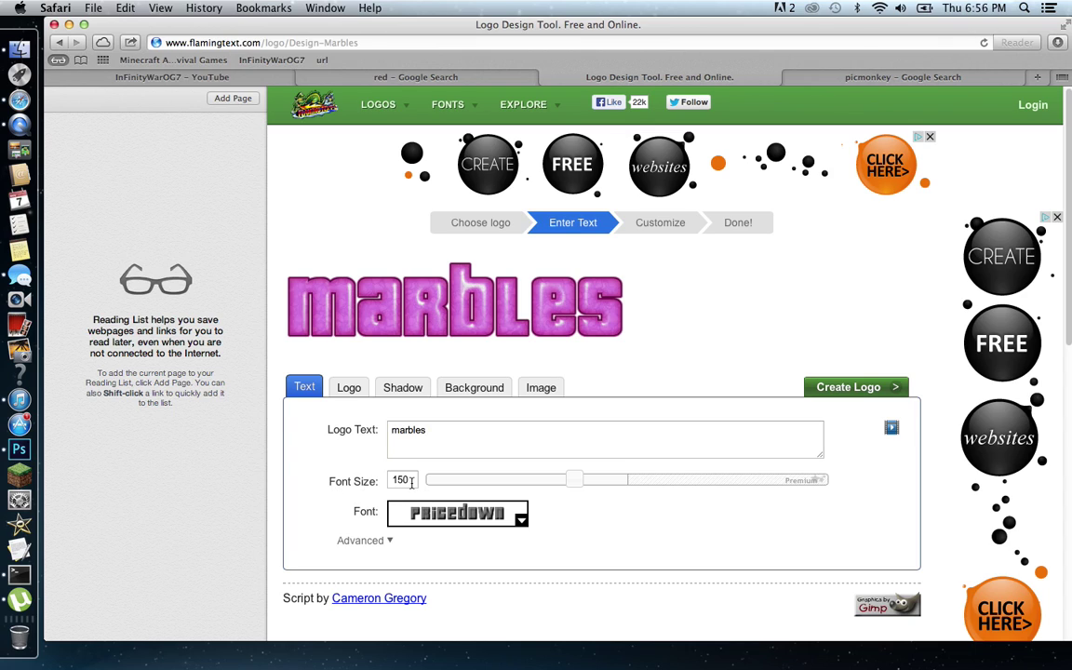
- Set font size 99, replace 'marbles' with InFinityWarOG7, and return to the YouTube tab
click(411, 482)
key(BackSpace)
key(BackSpace)
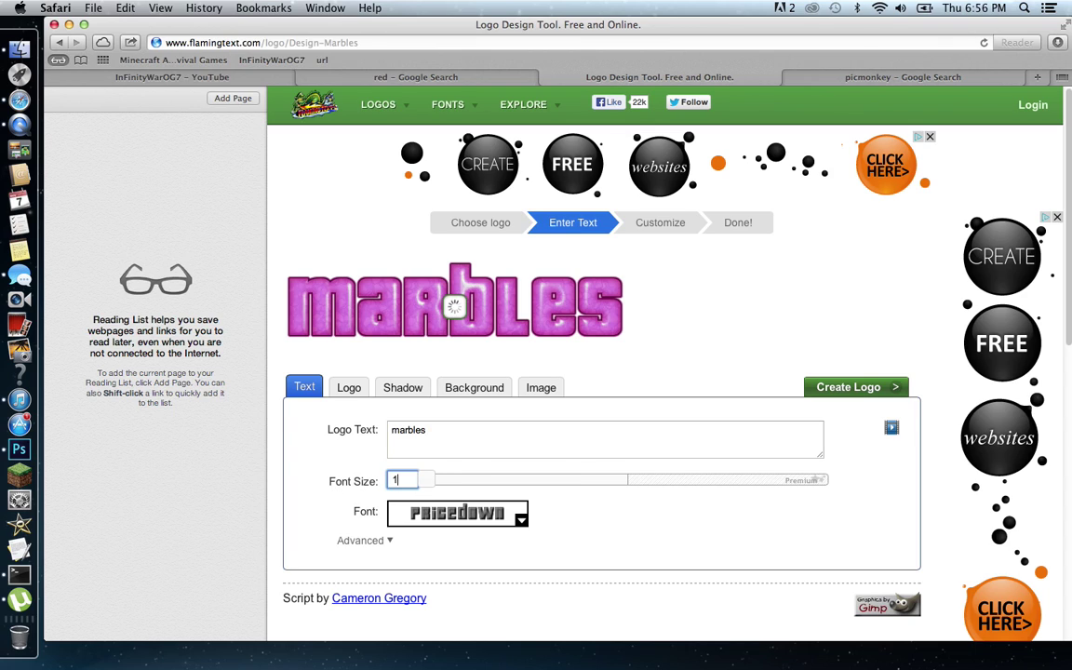
text(99)
click(466, 431)
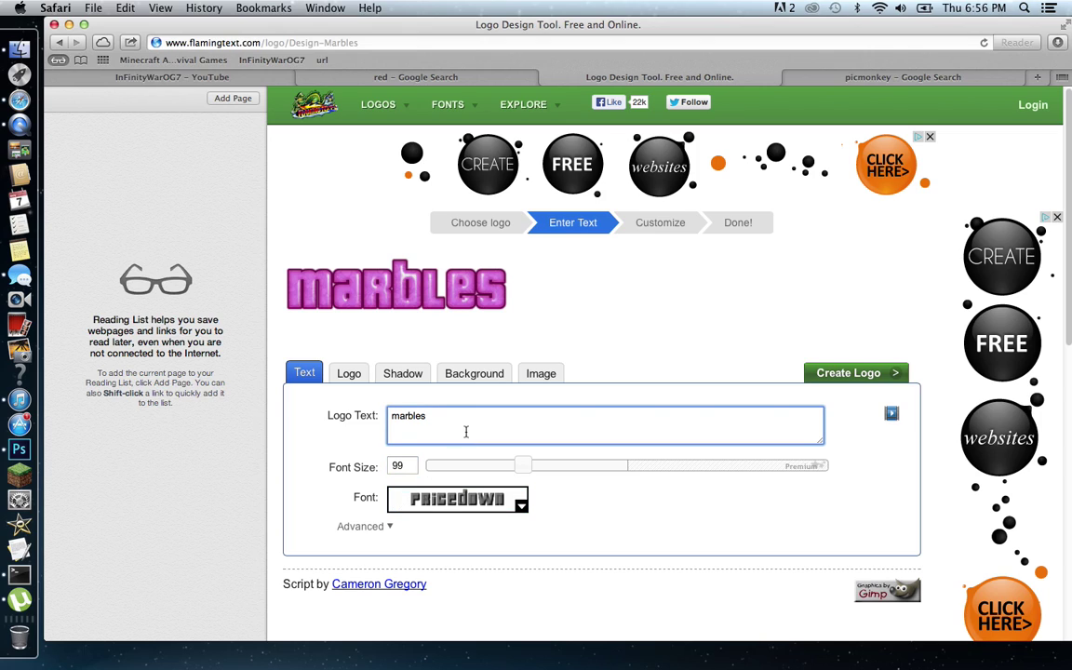
key(BackSpace)
key(BackSpace)
key(BackSpace)
key(BackSpace)
key(BackSpace)
key(BackSpace)
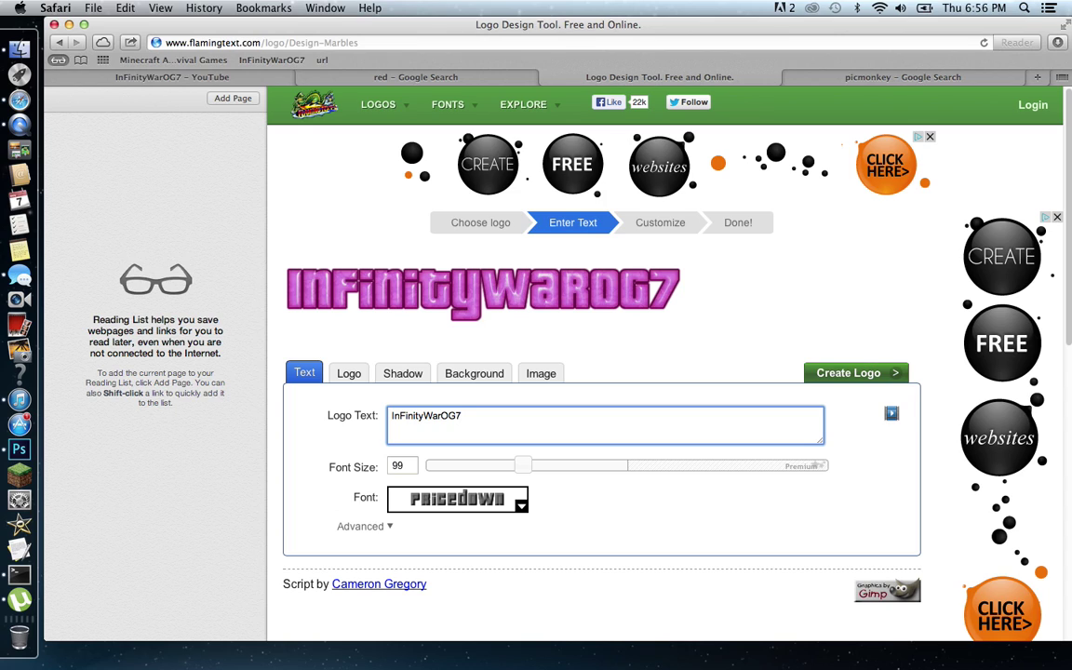
key(Return)
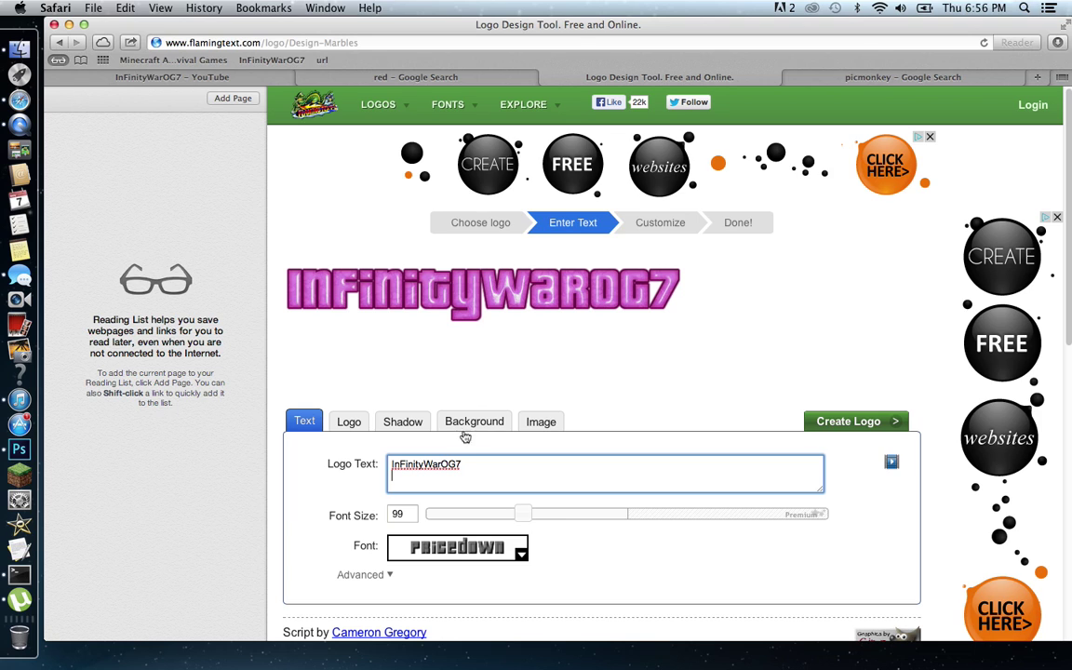
click(222, 79)
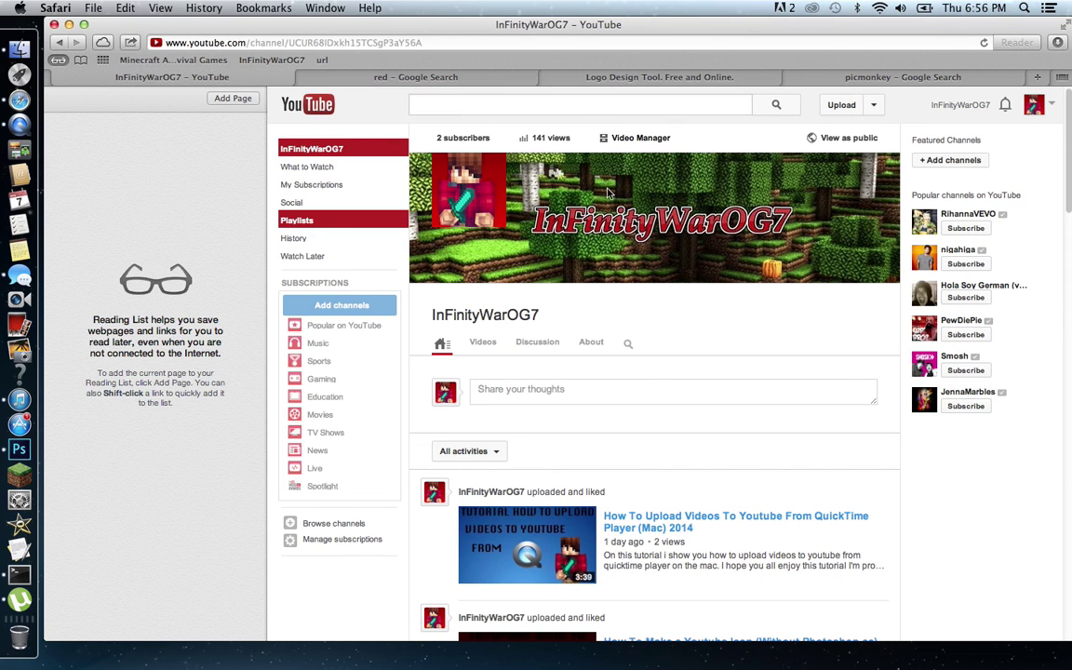
- Copy the YouTube channel page's web address from the address bar
click(414, 43)
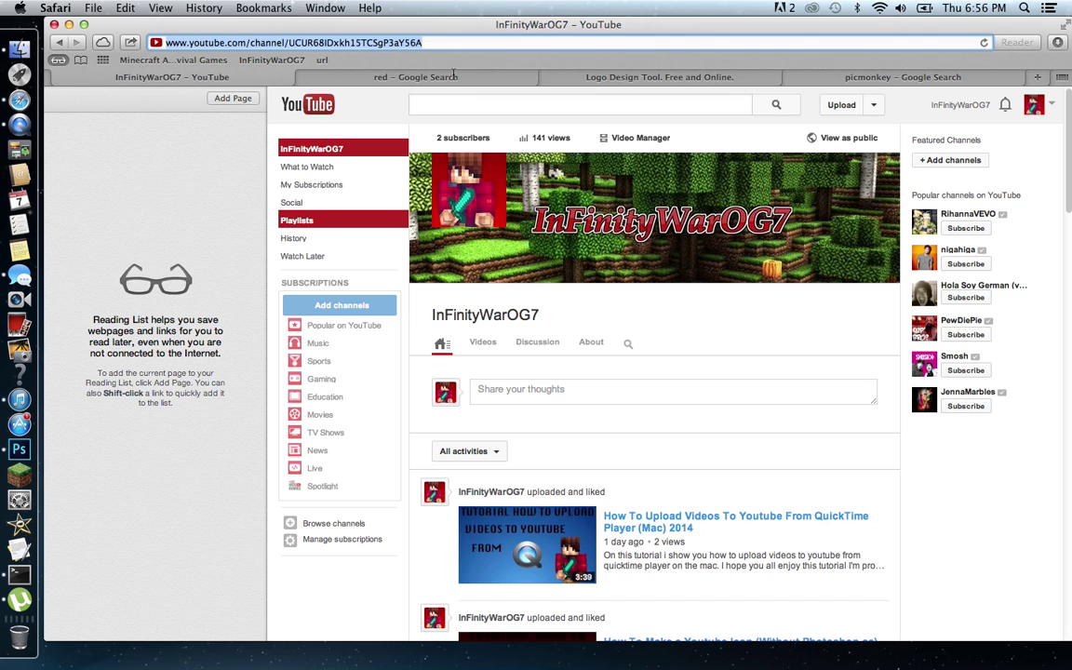
right_click(423, 42)
click(437, 122)
- Paste the address into Logo Text, then delete it after the 50-letter limit error
click(659, 77)
right_click(417, 482)
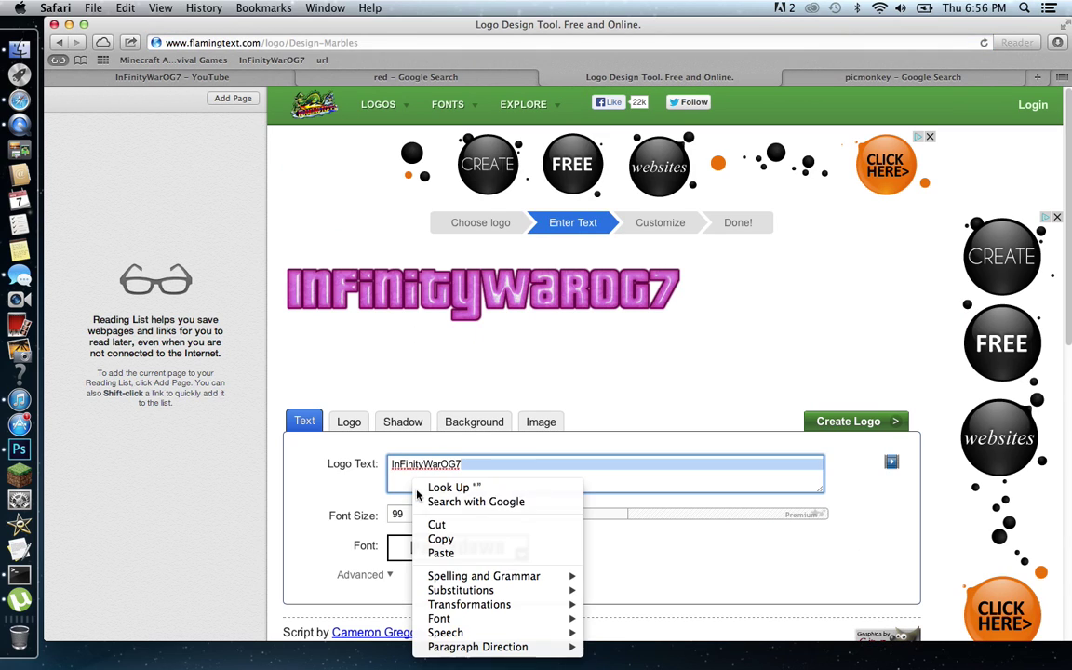
click(441, 553)
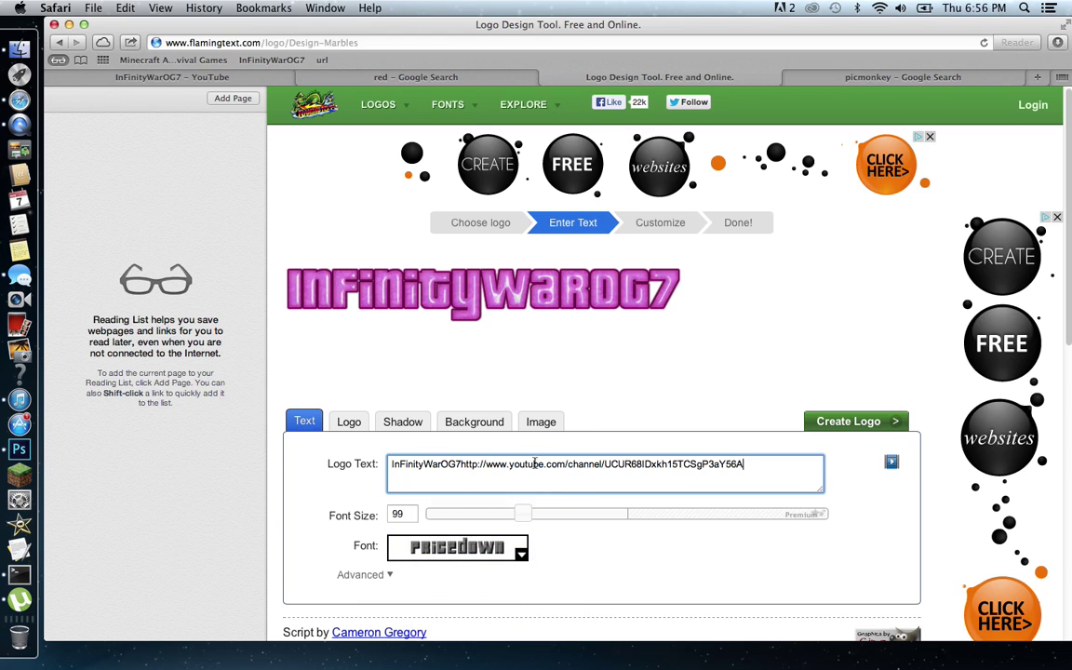
click(461, 463)
key(Return)
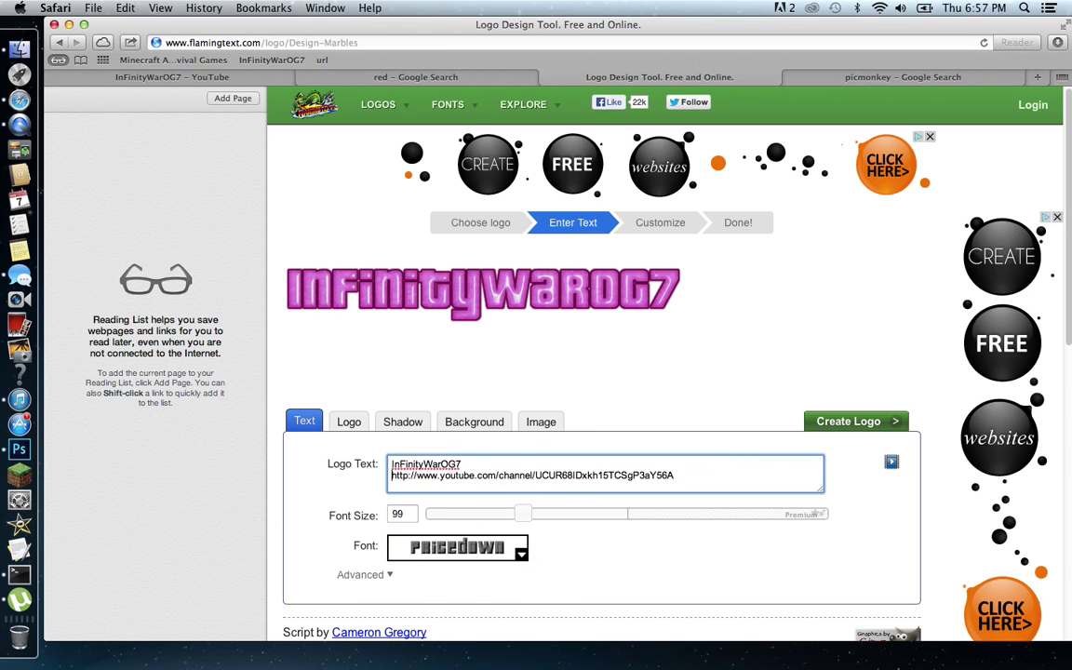
click(686, 491)
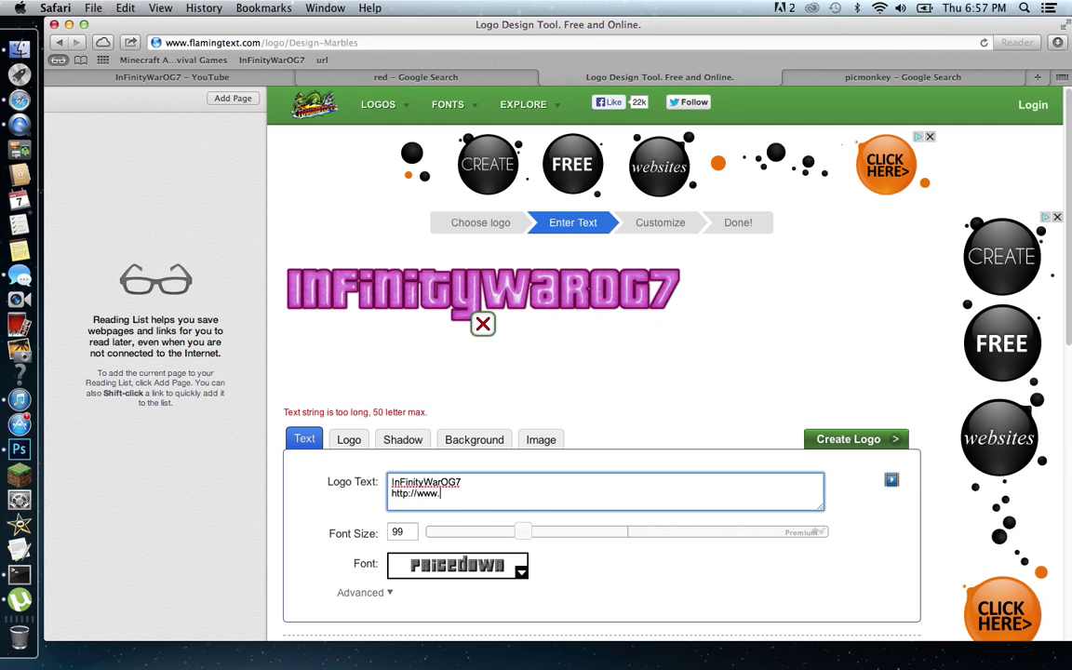
key(BackSpace)
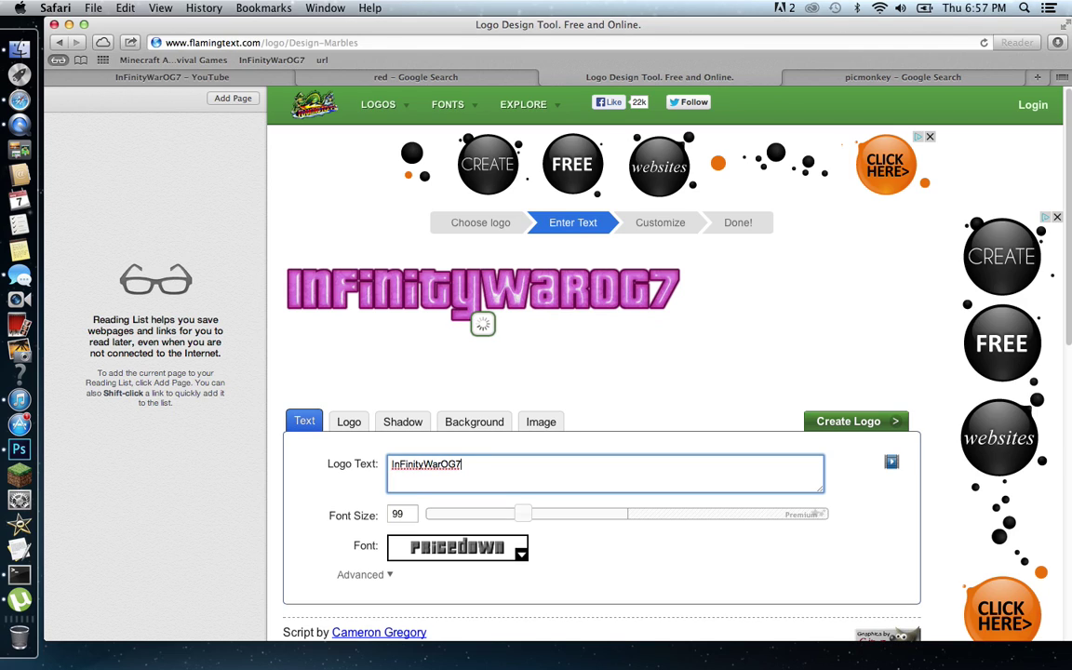
- Change the logo font from Pricedown to Barbatrick in the Cool font list
scroll(544, 445, down, 1)
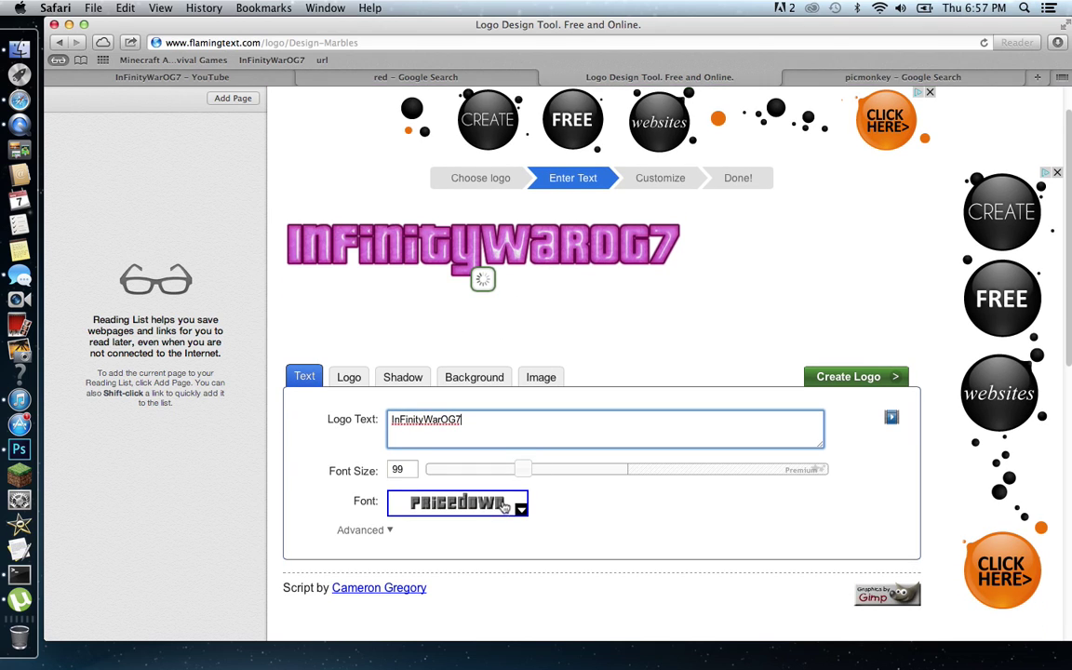
click(520, 510)
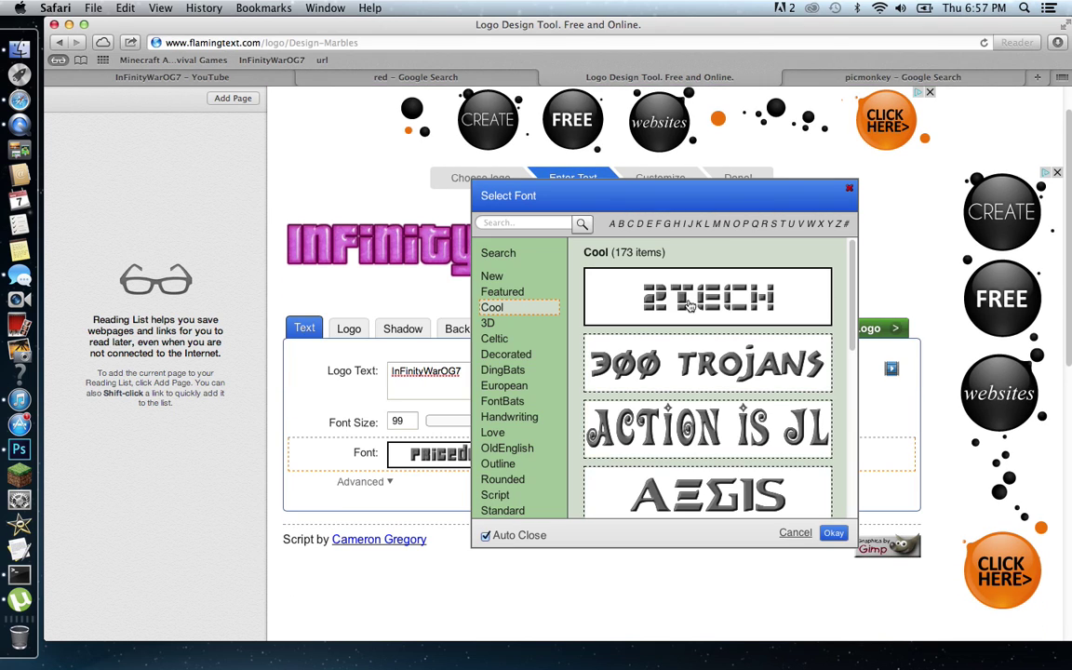
scroll(680, 396, down, 2)
scroll(680, 395, down, 2)
scroll(681, 395, down, 2)
scroll(681, 396, down, 2)
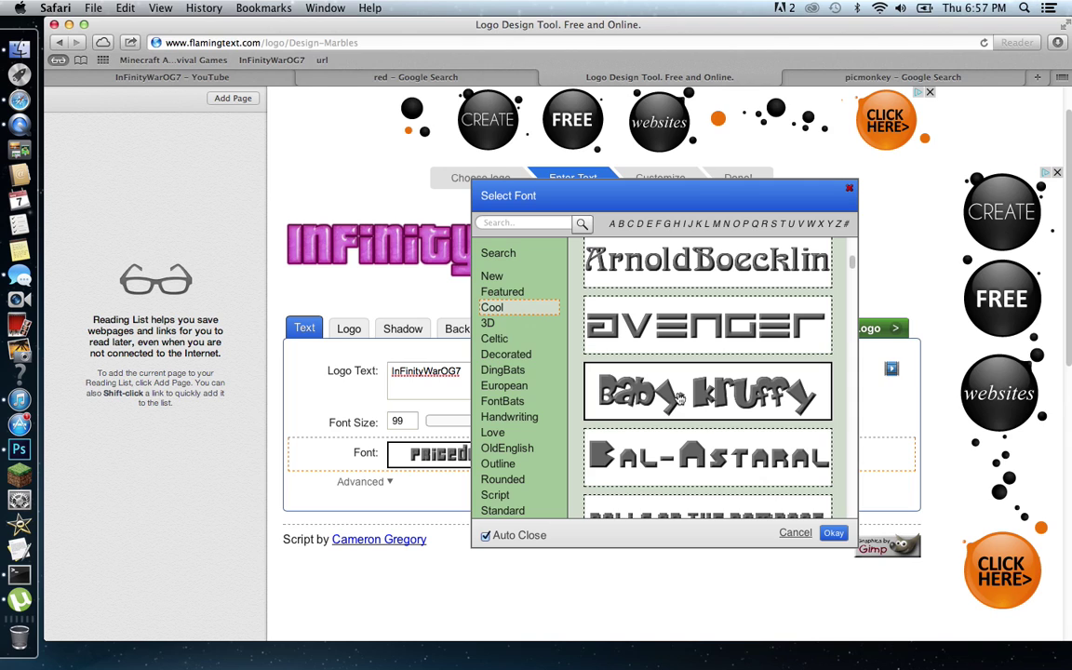
scroll(536, 389, down, 5)
scroll(532, 199, up, 6)
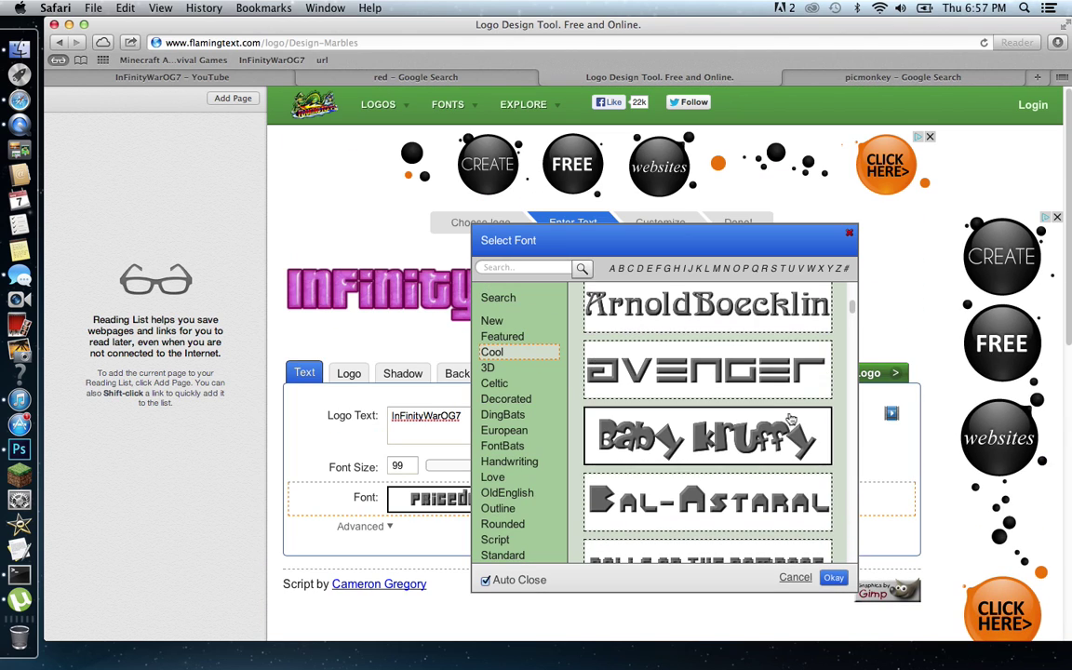
scroll(789, 420, down, 3)
click(689, 414)
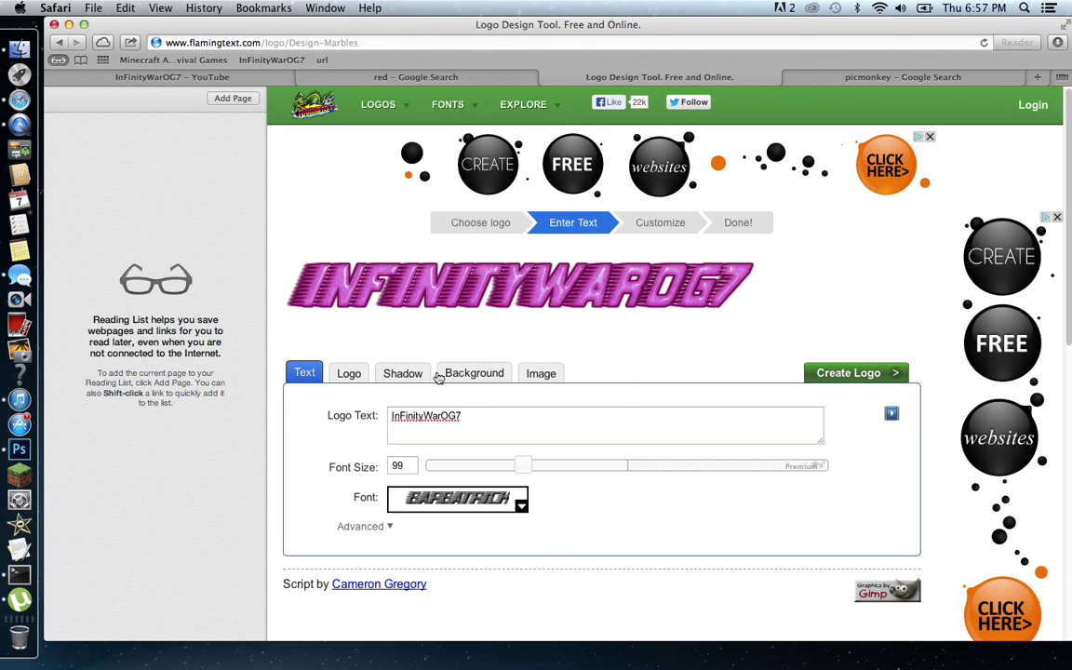
- Set the logo text colour to bright pink #ff008b
click(347, 381)
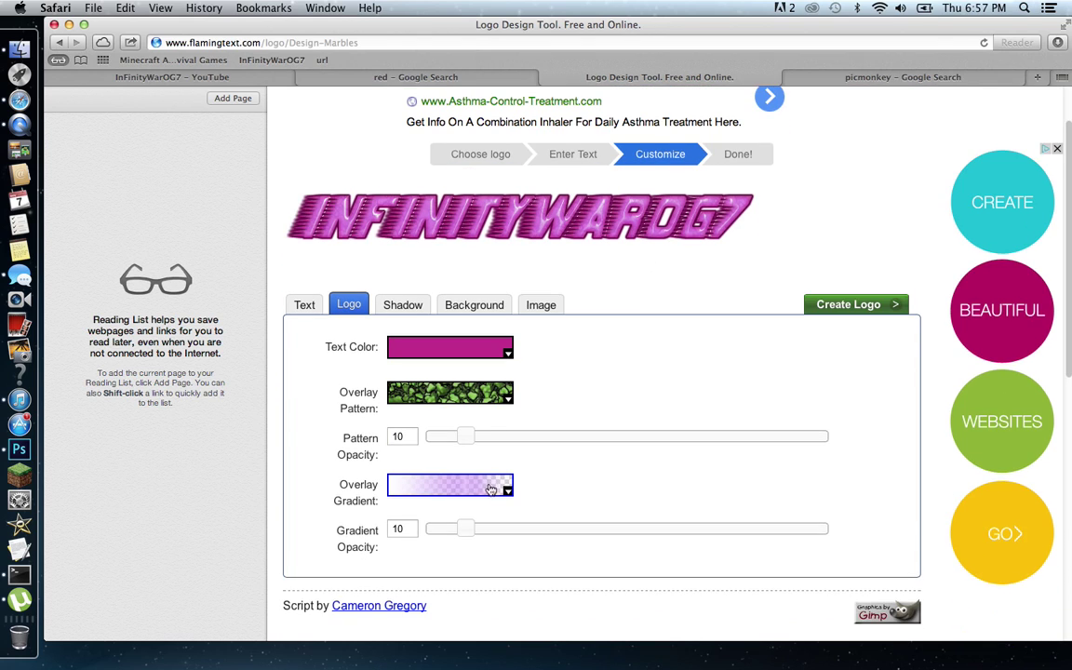
click(475, 402)
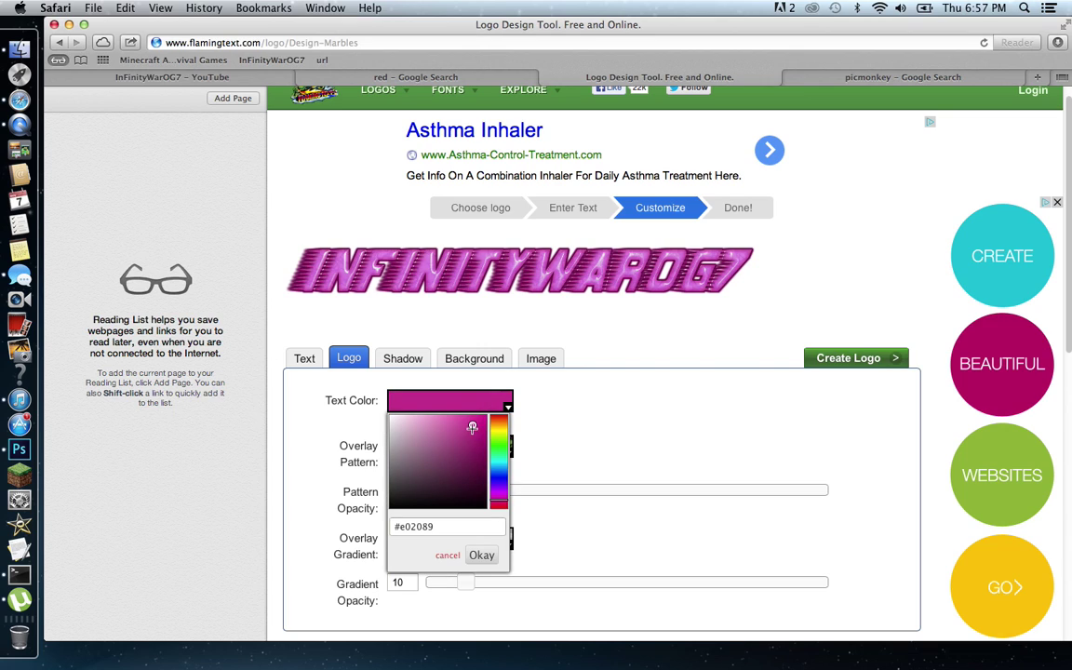
click(491, 482)
drag(490, 482, 510, 556)
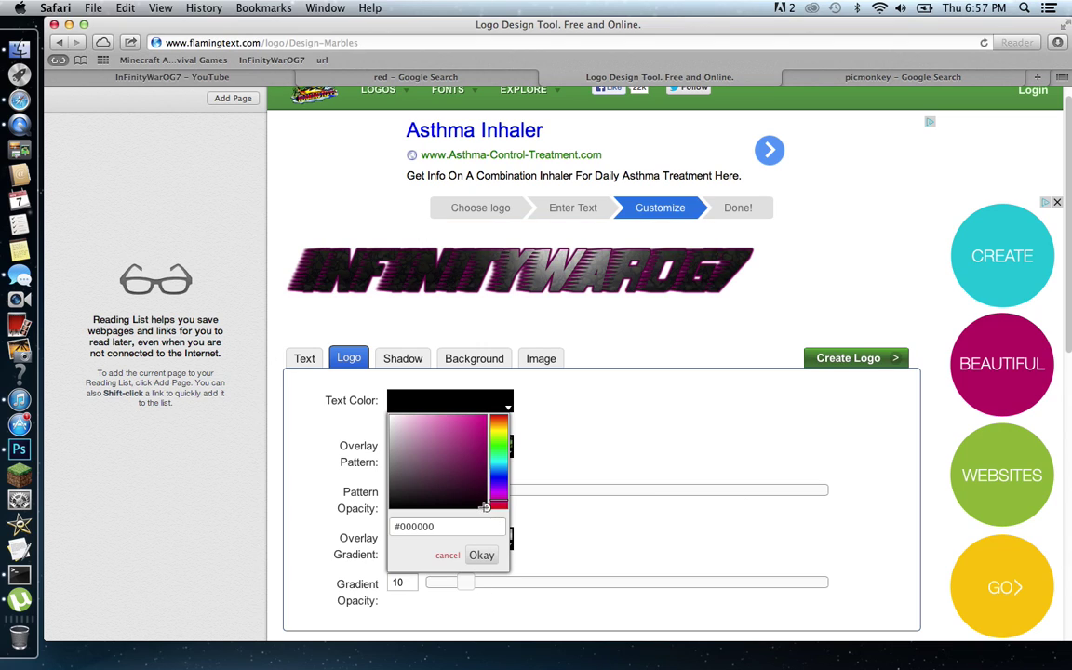
mouse_move(485, 508)
mouse_down()
mouse_move(491, 435)
mouse_move(510, 394)
mouse_up()
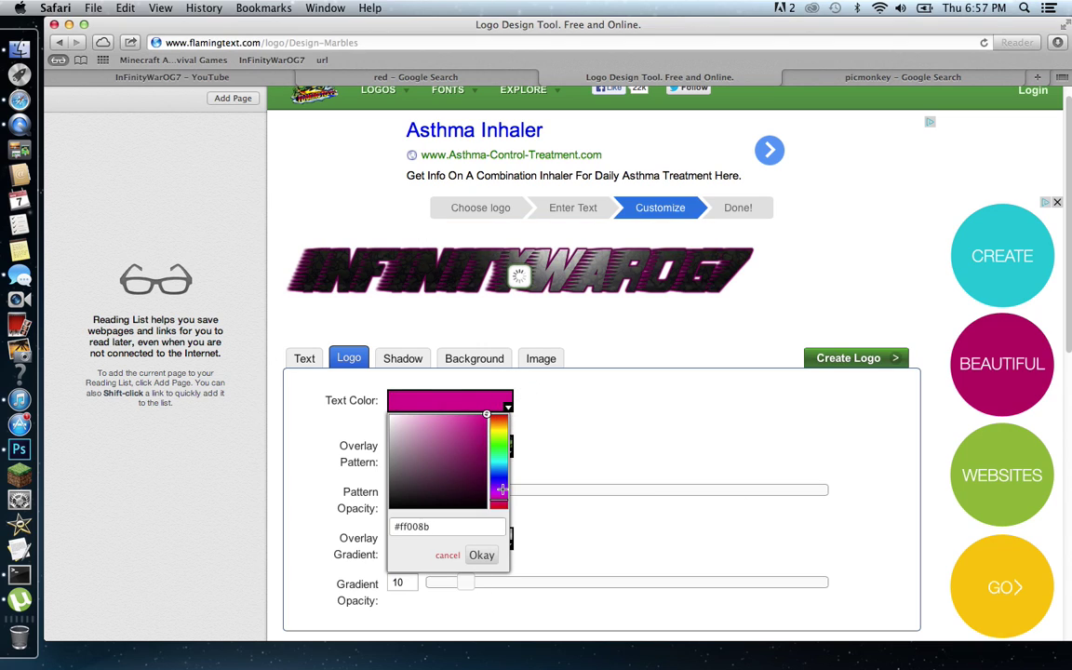
click(480, 556)
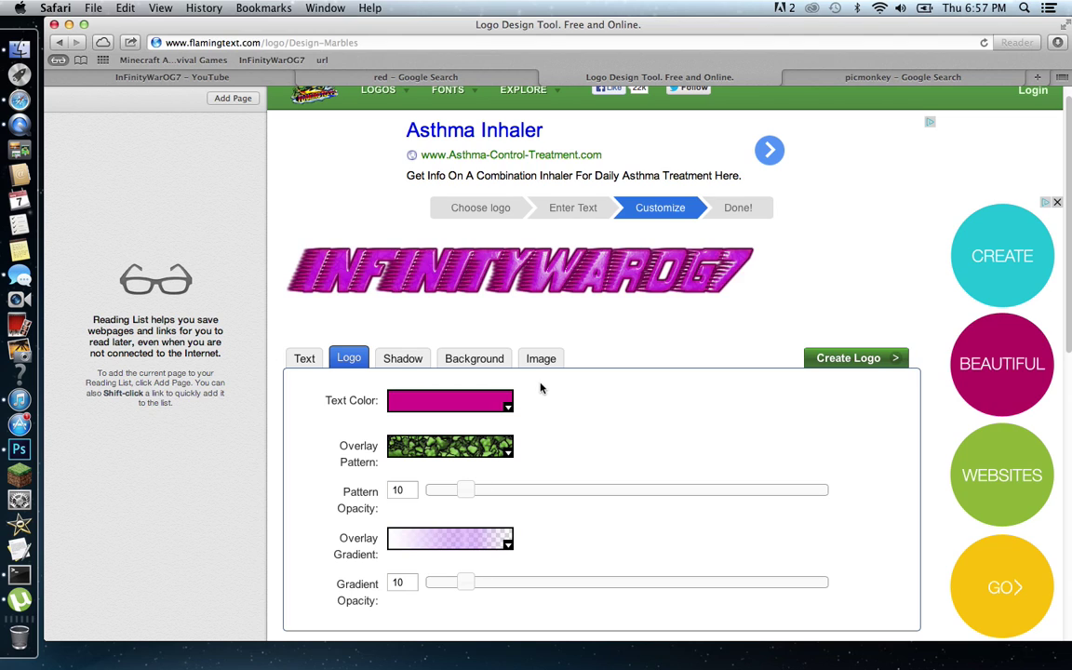
- Browse the overlay pattern and gradient choices, leaving the green leaf pattern and gradient unchanged
click(397, 446)
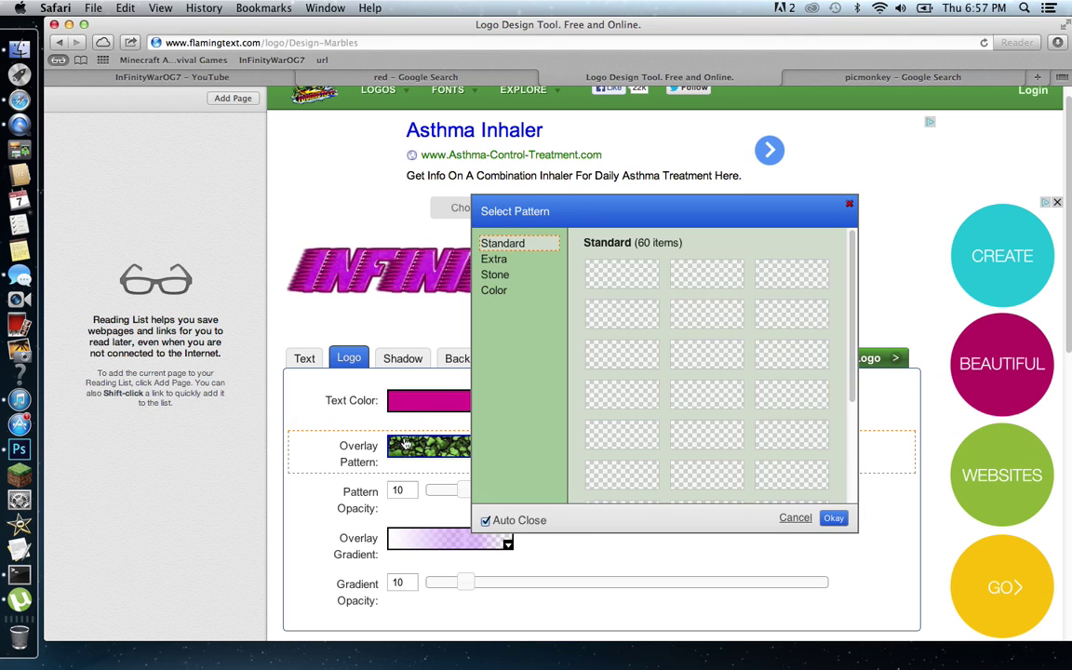
scroll(689, 438, down, 2)
scroll(704, 462, down, 1)
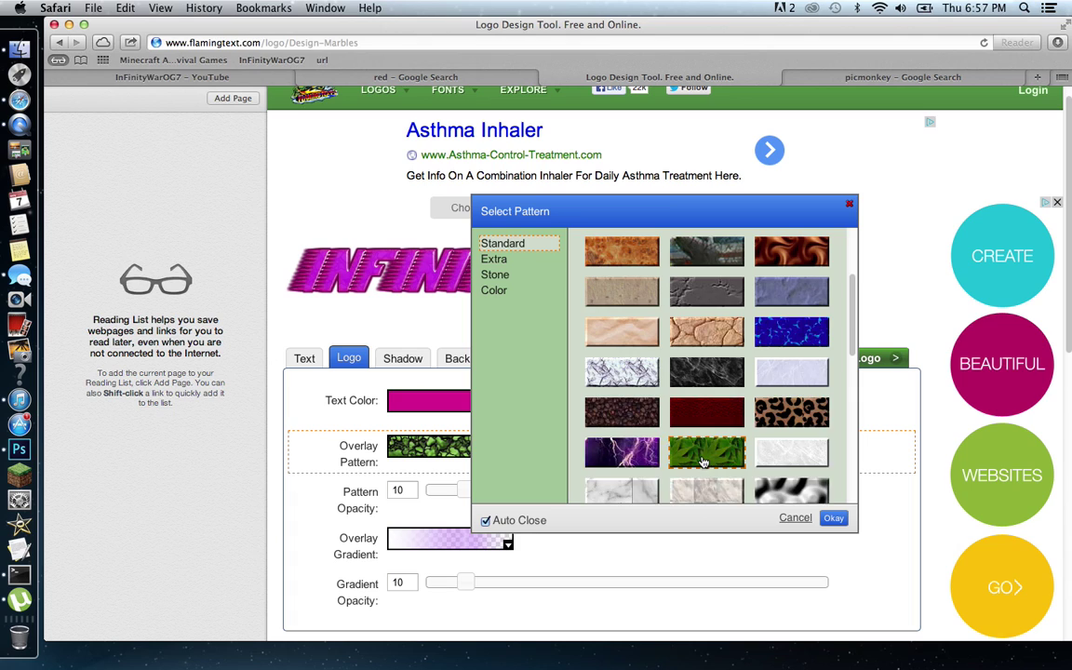
scroll(703, 463, up, 1)
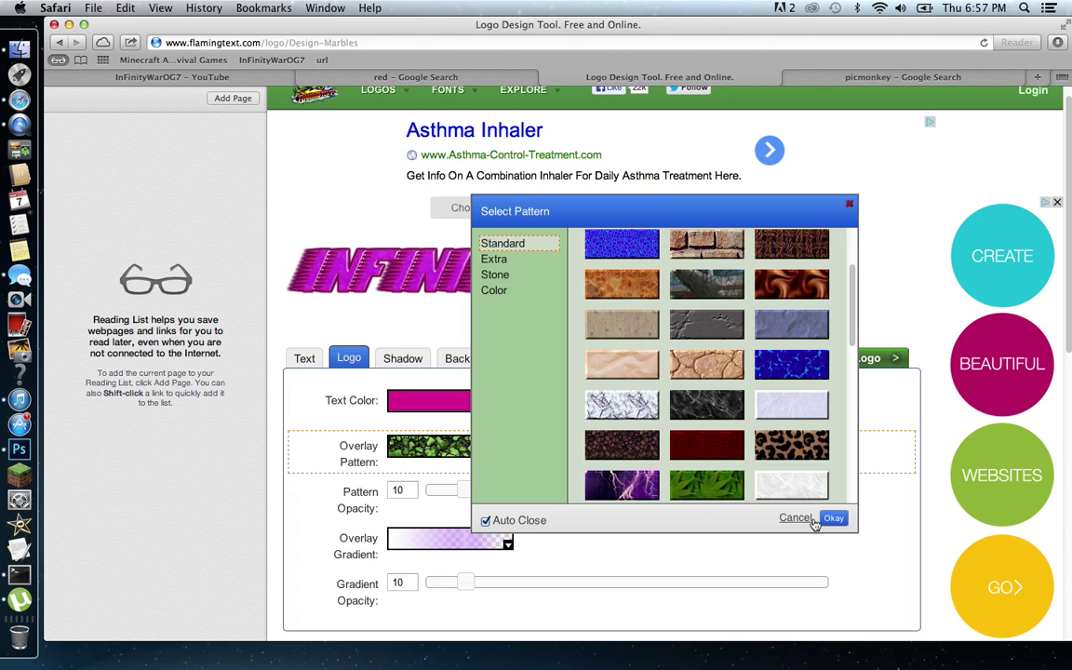
click(810, 520)
scroll(522, 437, down, 2)
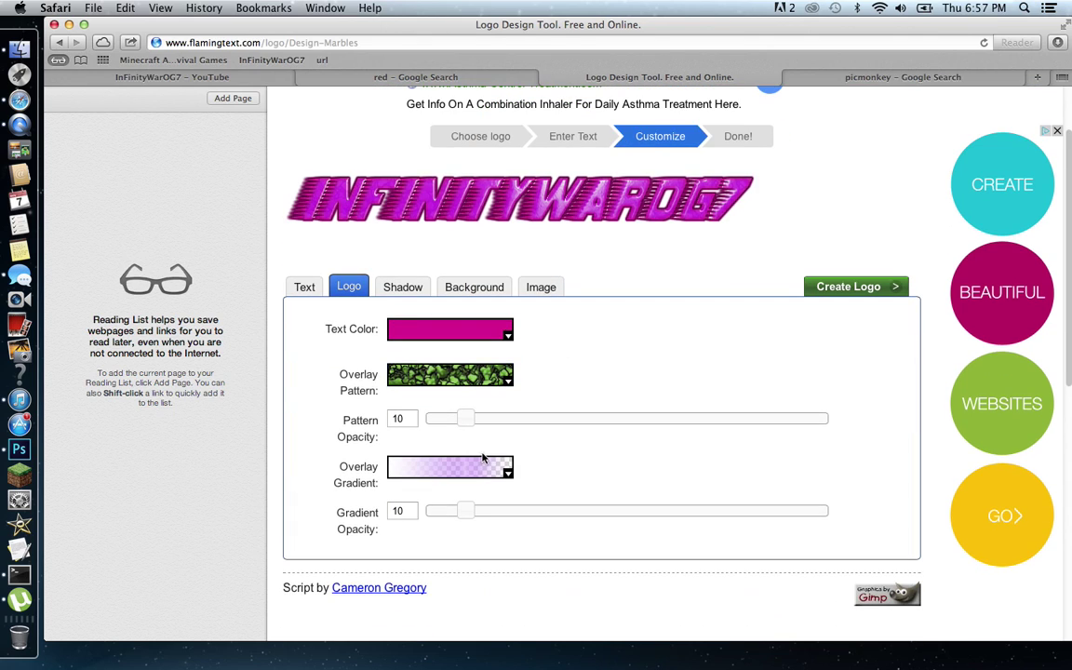
click(425, 473)
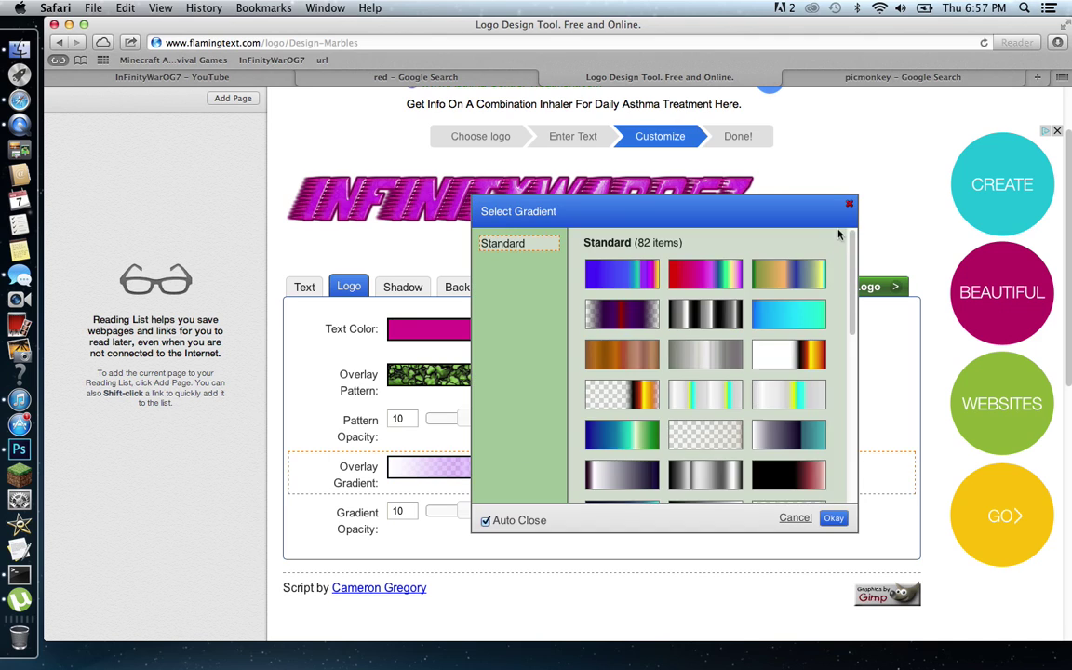
scroll(787, 344, down, 5)
scroll(787, 345, up, 3)
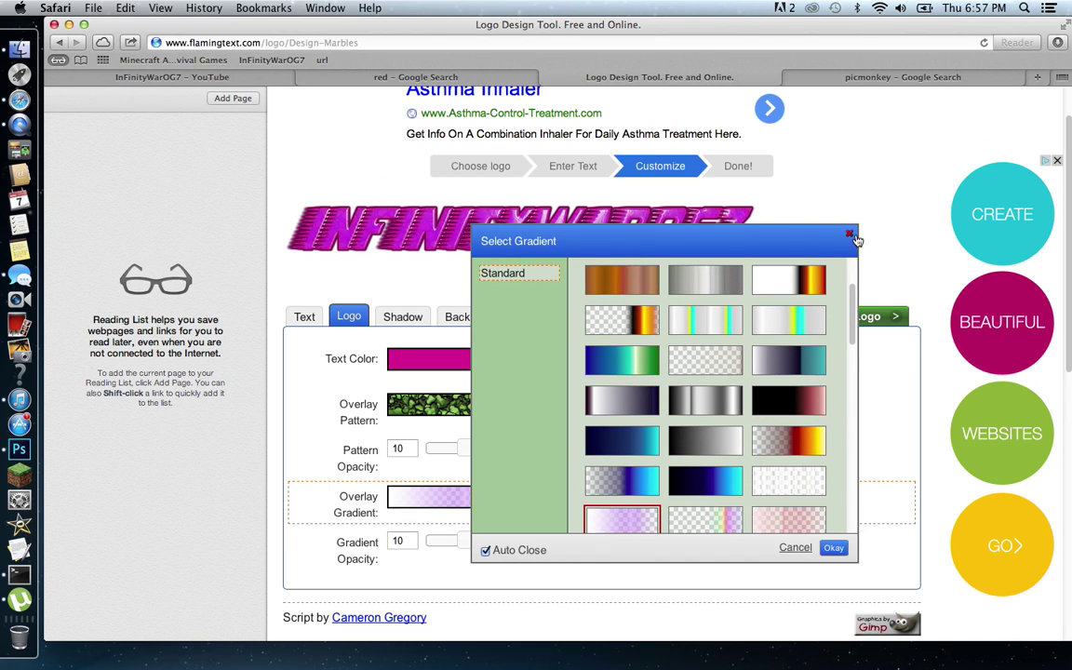
click(849, 235)
scroll(591, 272, up, 3)
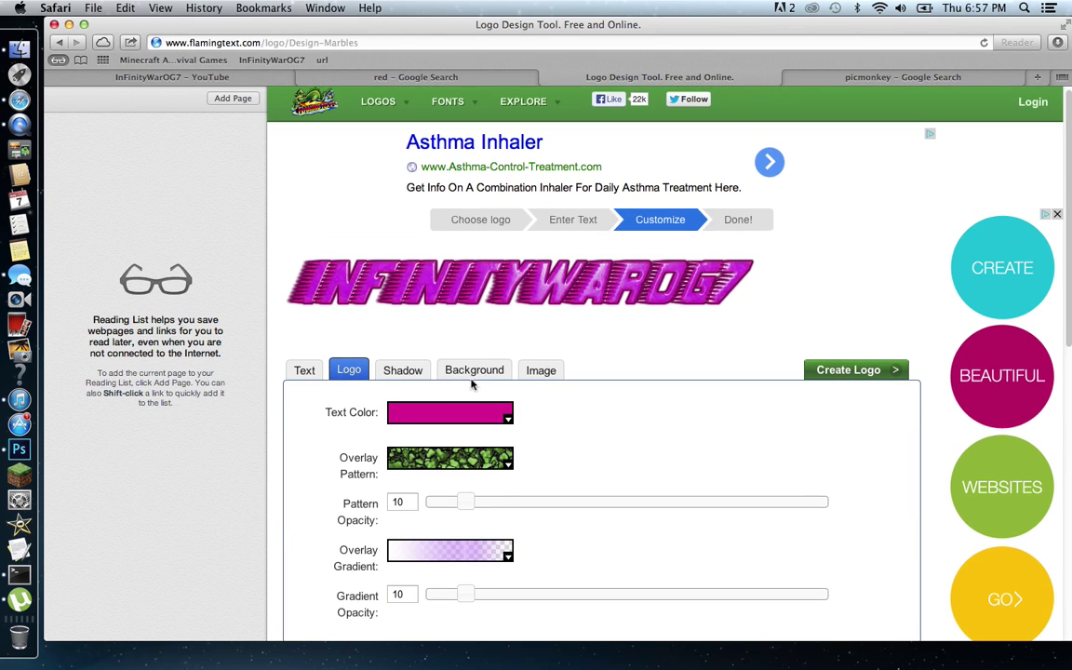
- Try the Normal and Reflection shadow styles, then settle on a Drop shadow
click(414, 372)
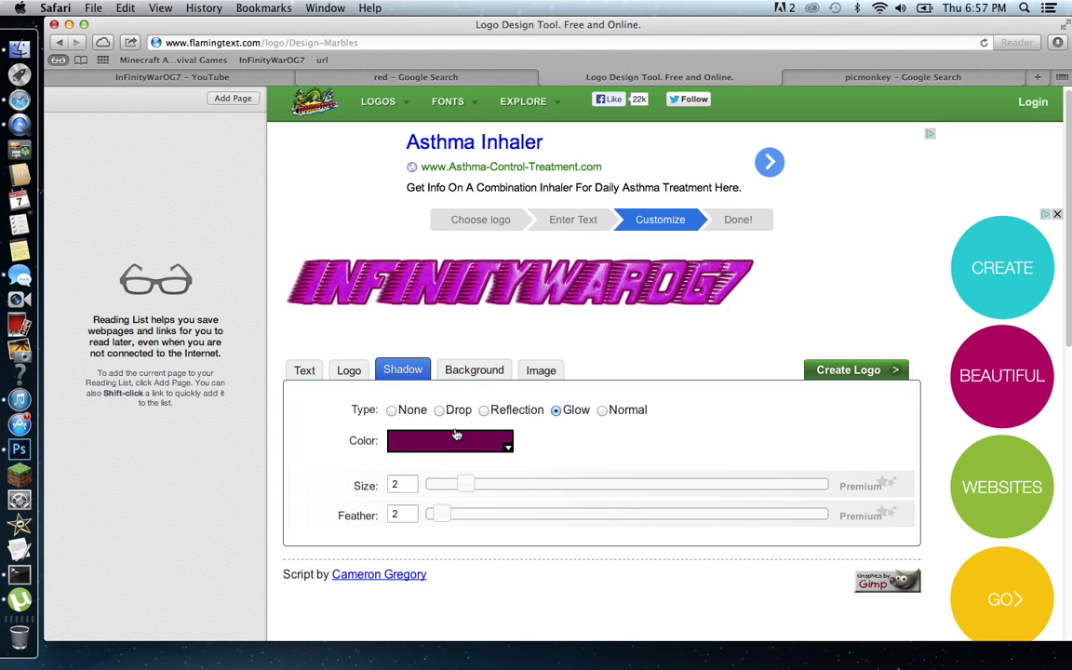
scroll(410, 410, down, 1)
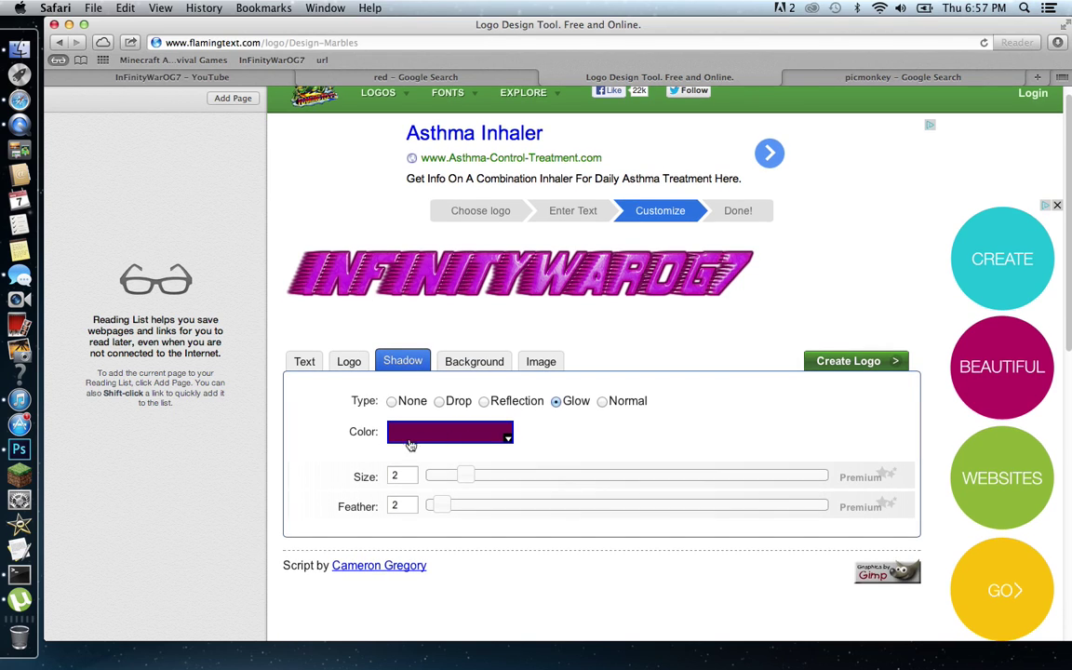
click(601, 401)
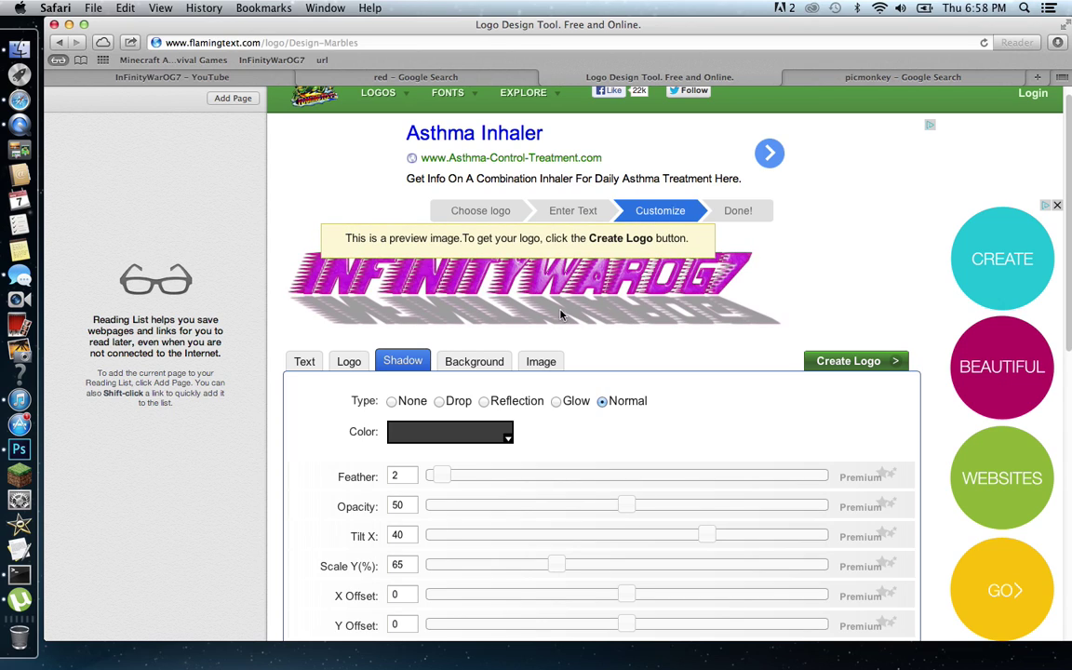
click(484, 401)
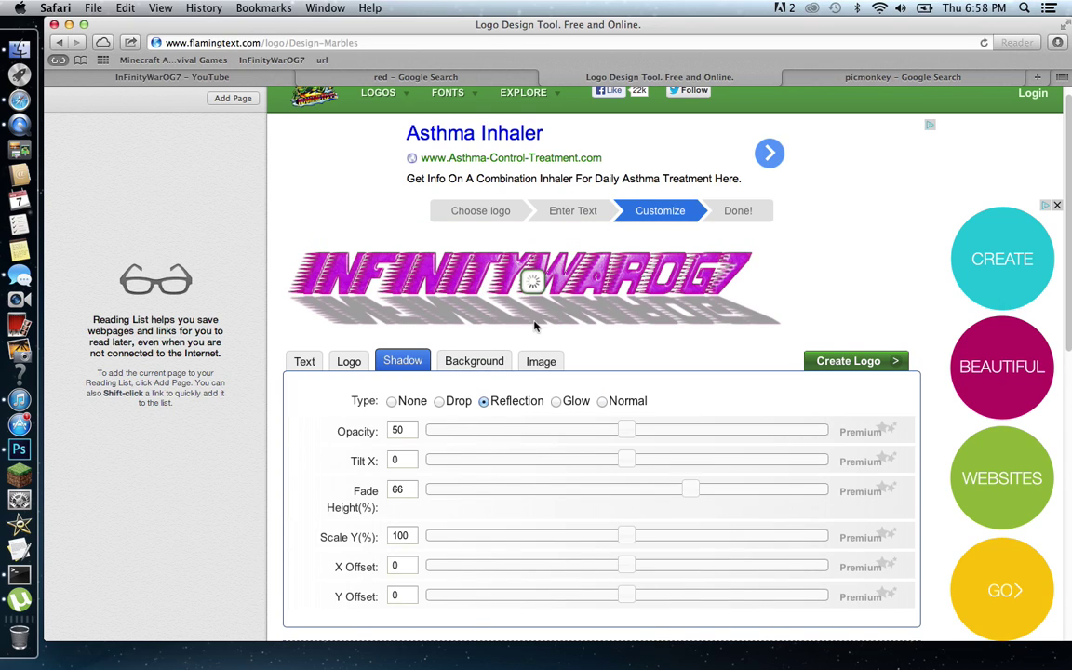
click(438, 404)
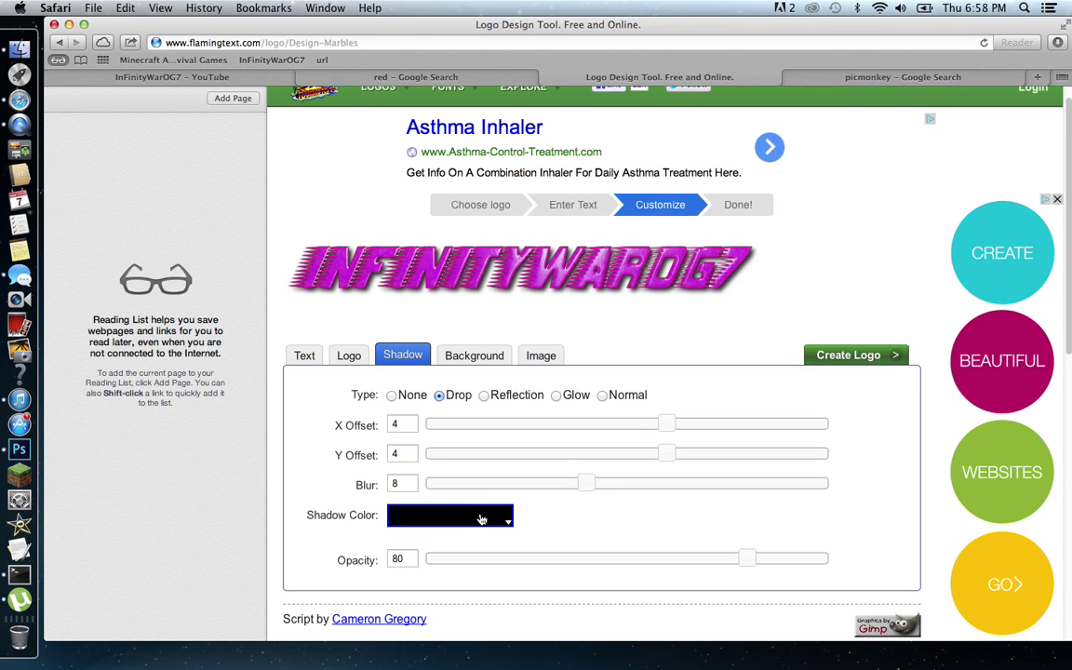
- Set the drop shadow colour to black #000000 after trying red
click(482, 519)
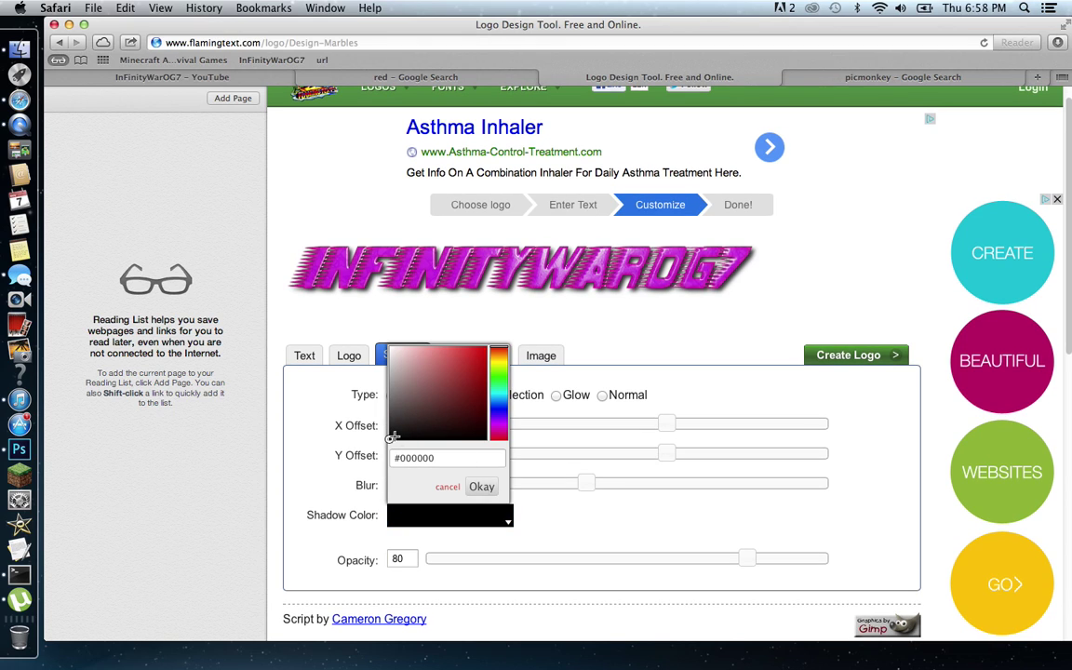
drag(389, 438, 470, 245)
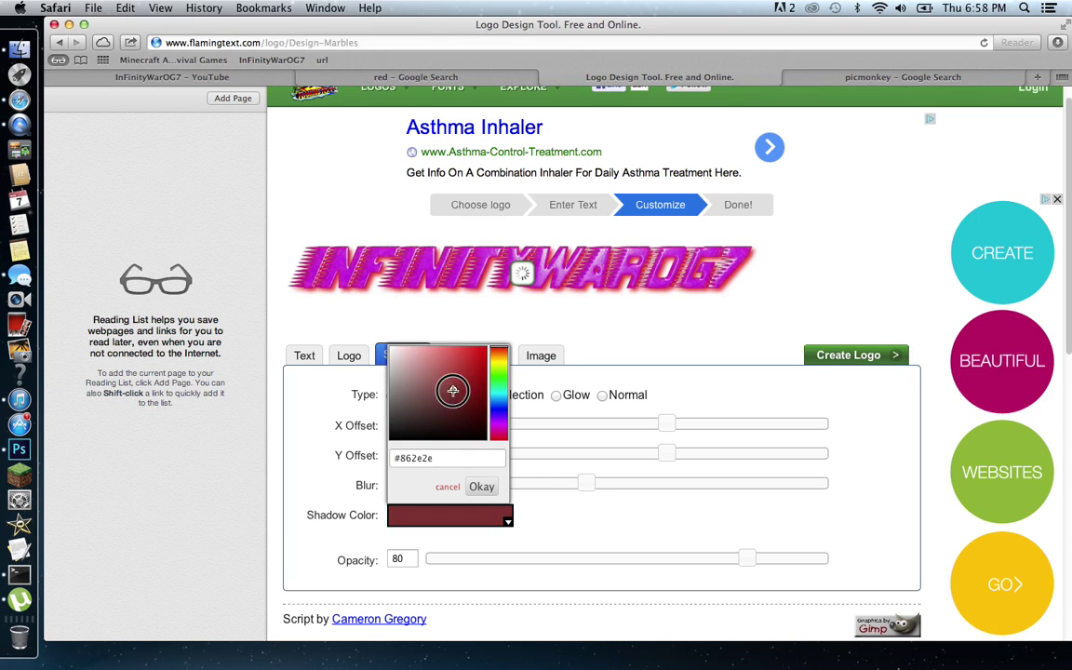
drag(450, 388, 311, 455)
click(481, 486)
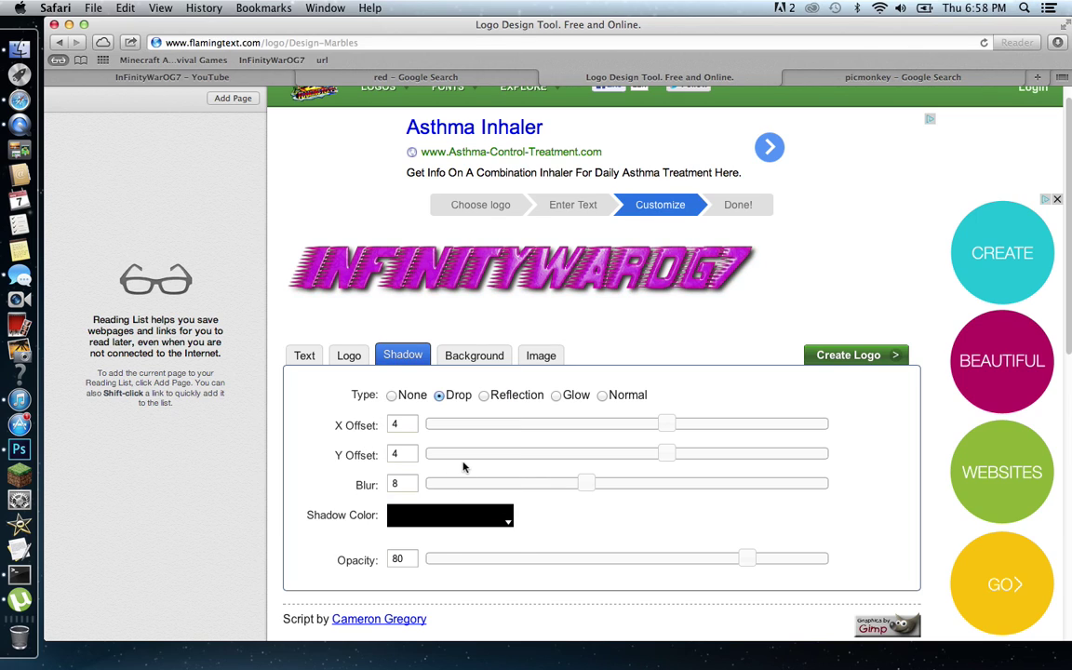
scroll(456, 463, up, 2)
- Keep a white Color background after trying Transparent, then return to the red image results
click(472, 376)
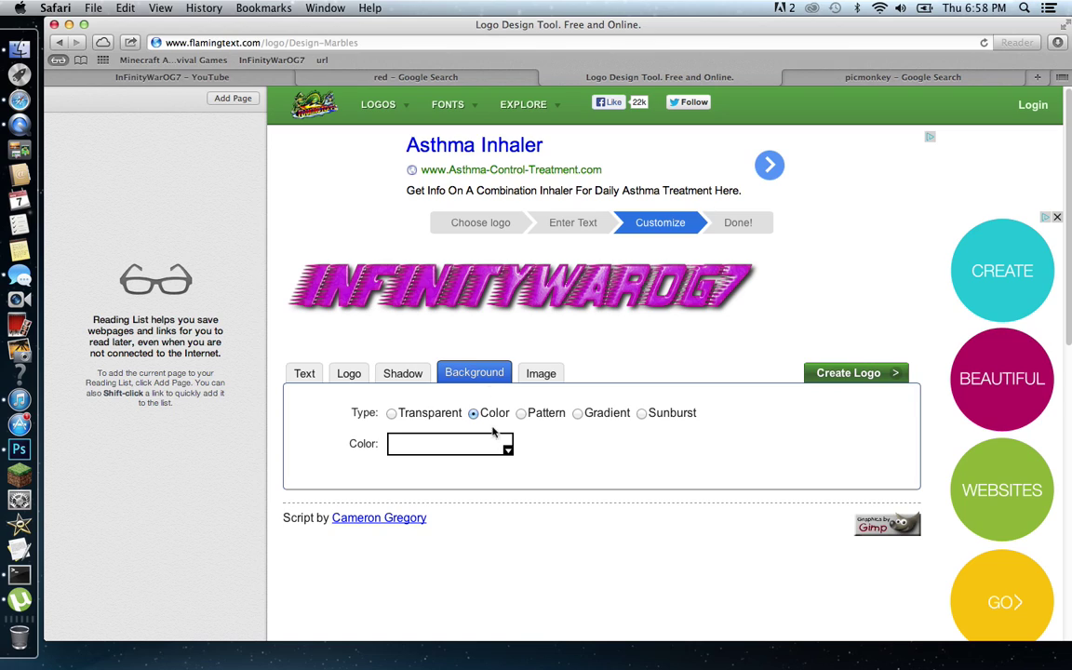
click(507, 447)
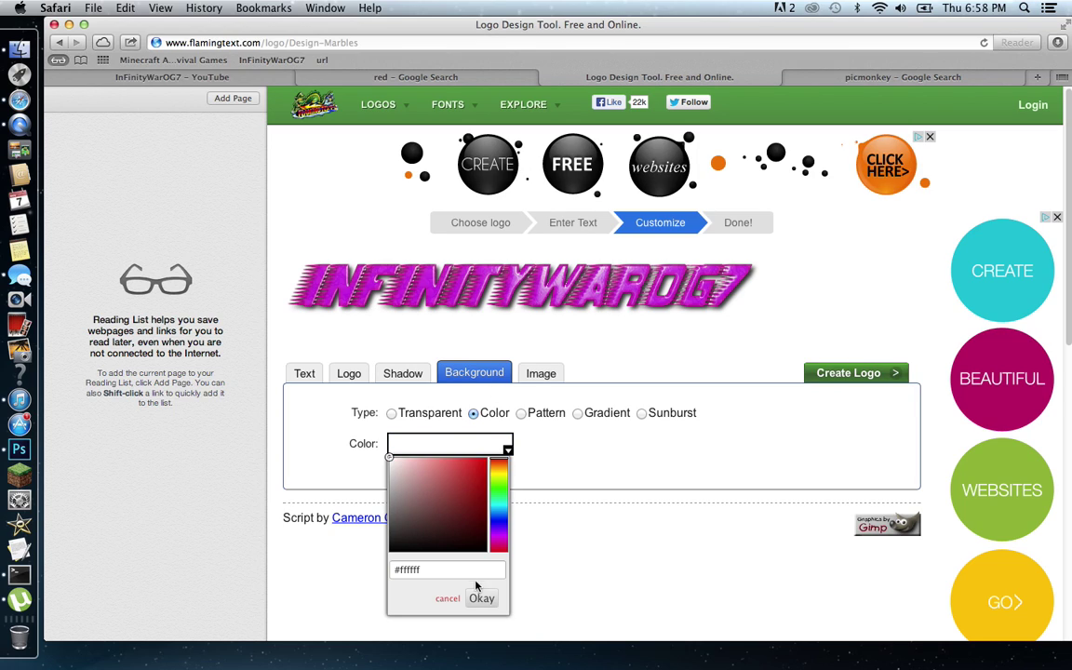
click(481, 599)
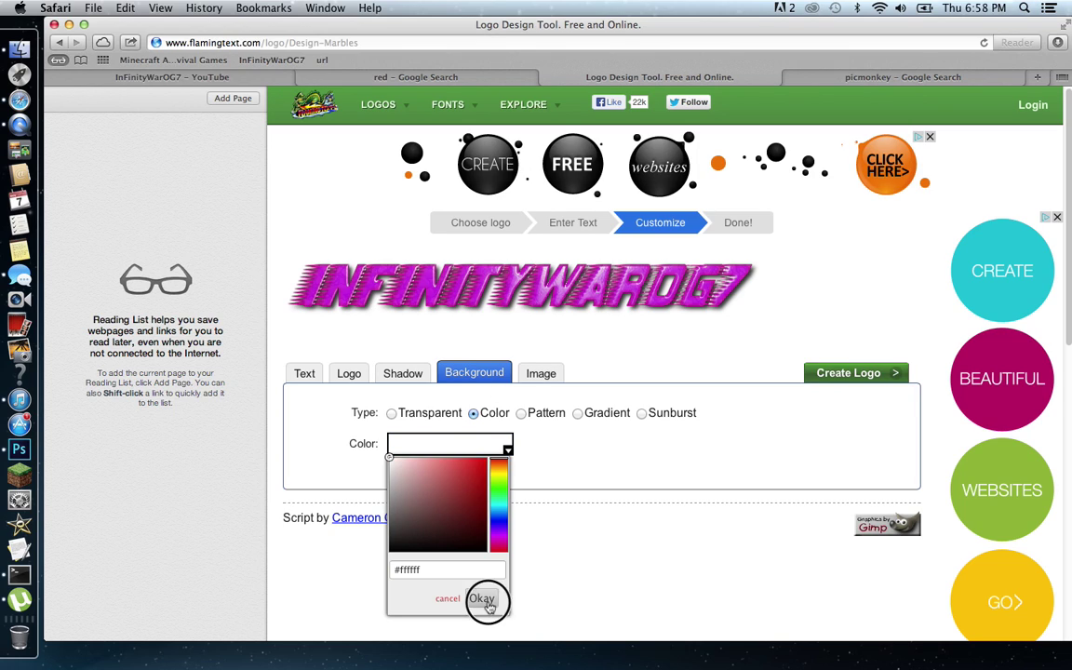
click(392, 415)
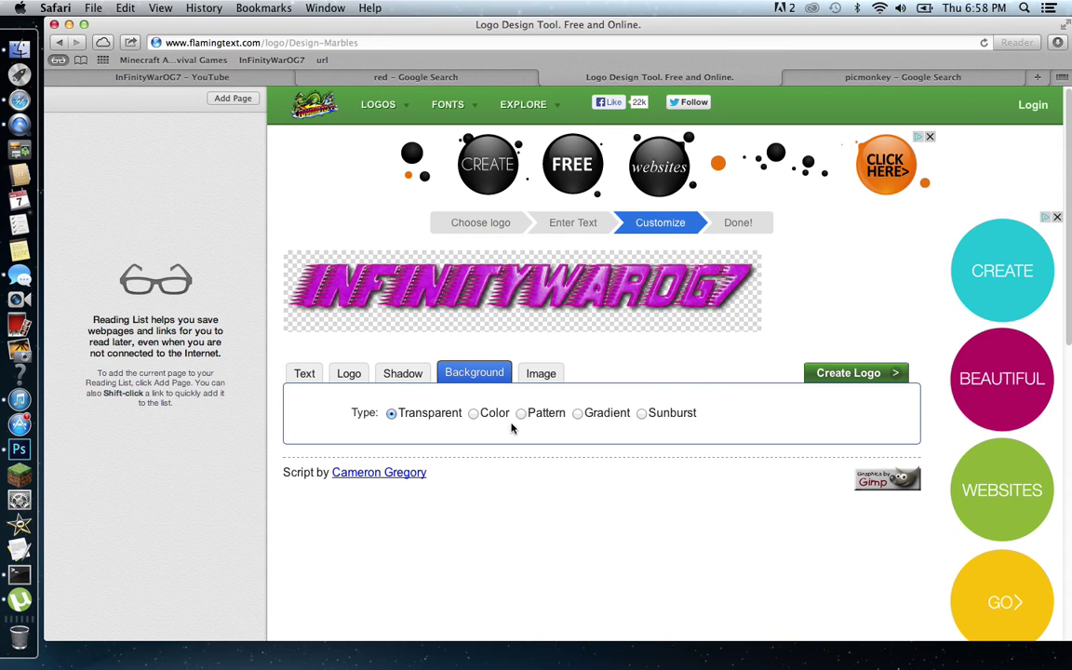
click(473, 415)
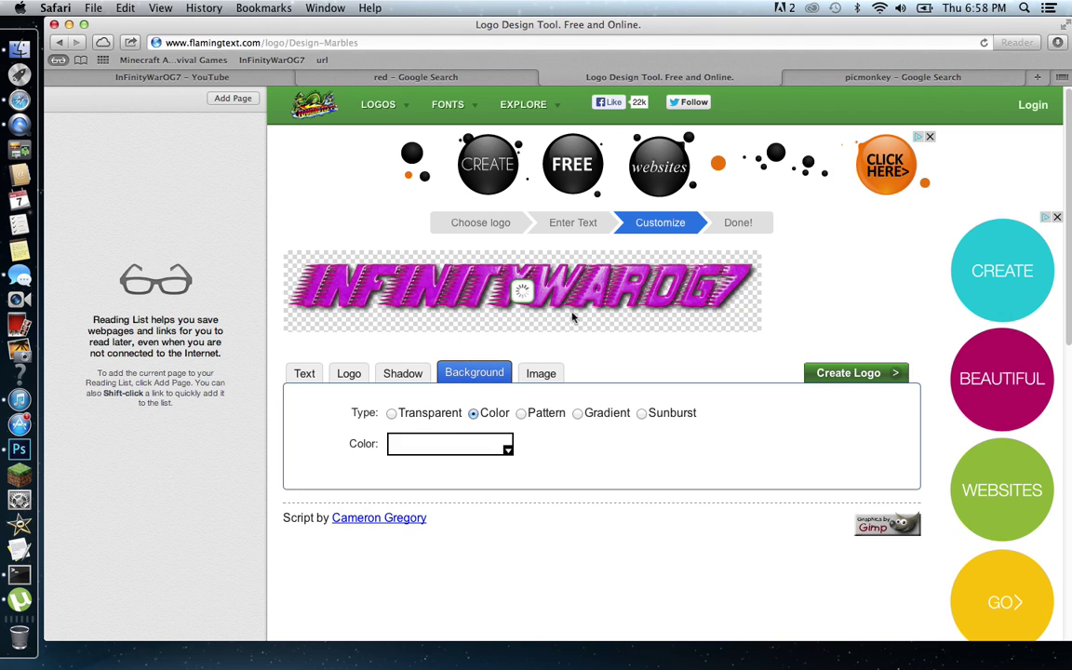
click(249, 79)
click(409, 79)
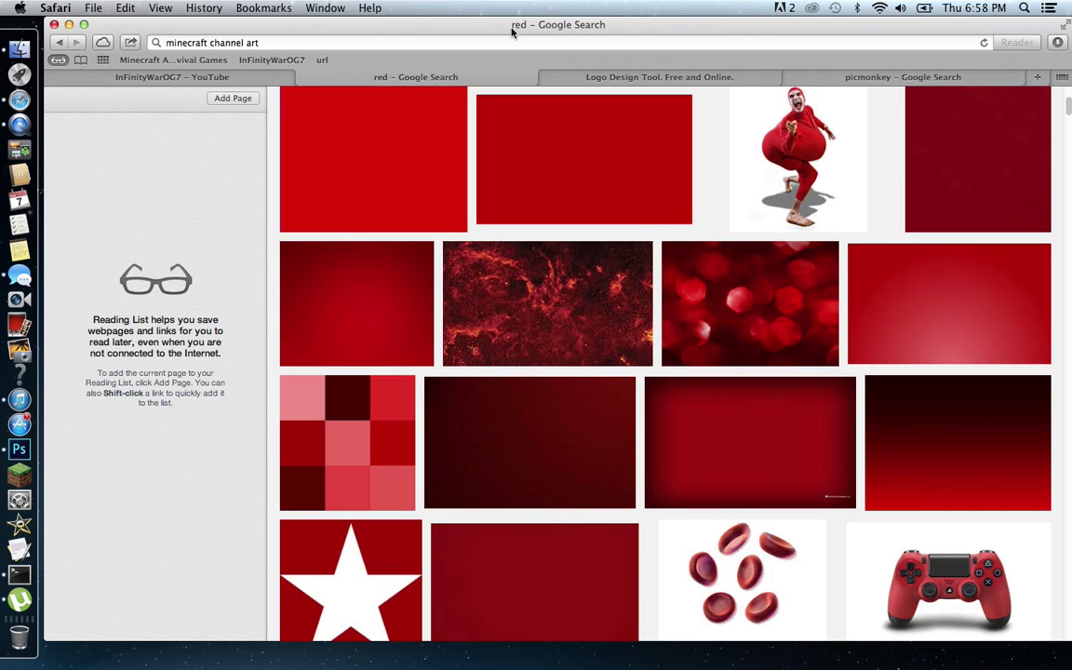
- Review the InFinityWarOG7 channel page, dismiss the updates notification, and return to the Logo Design Tool
drag(511, 31, 530, 31)
click(293, 80)
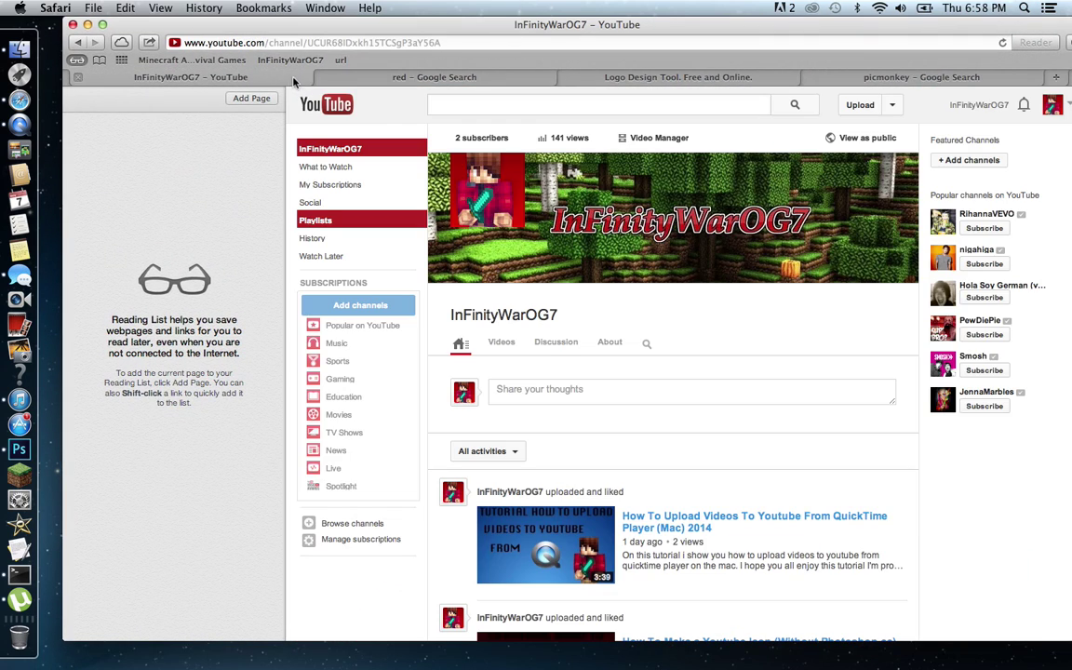
mouse_move(673, 217)
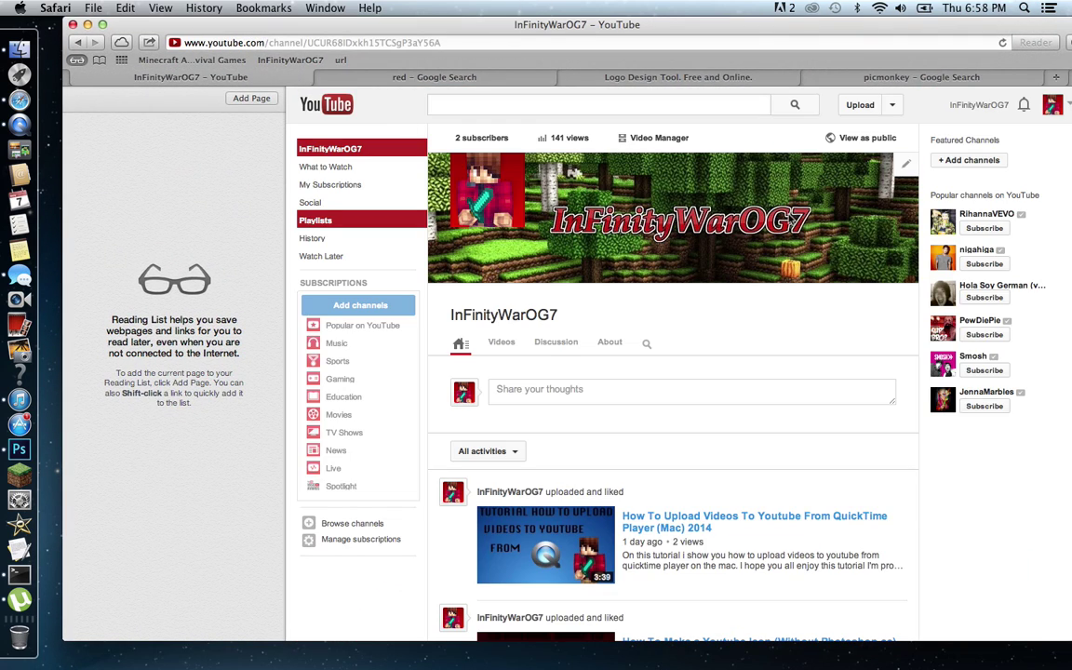
click(666, 79)
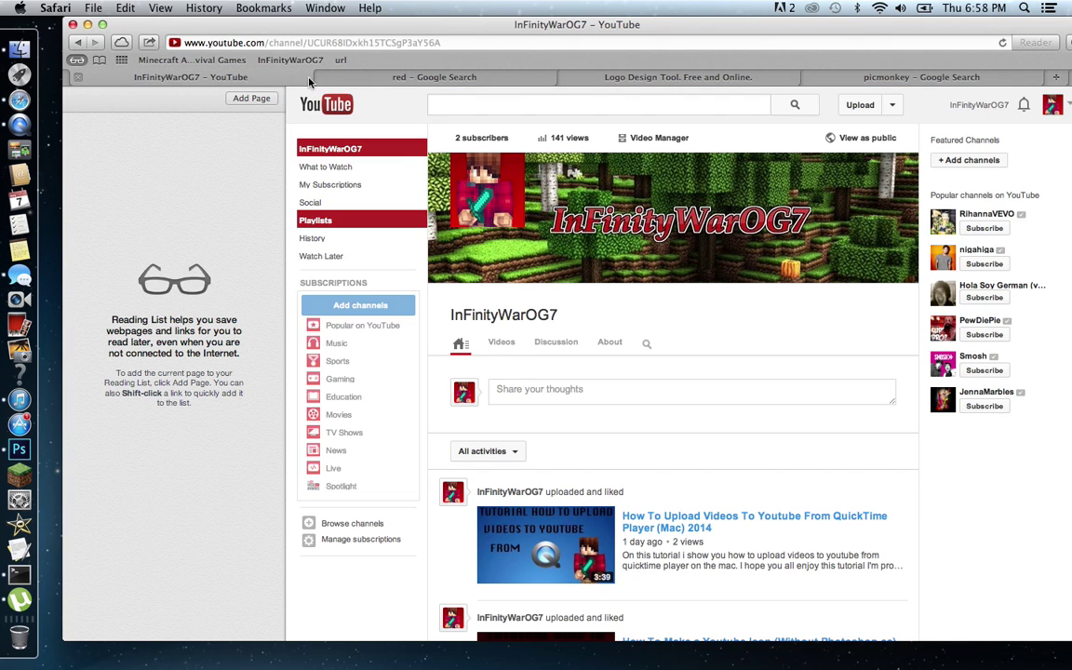
click(283, 78)
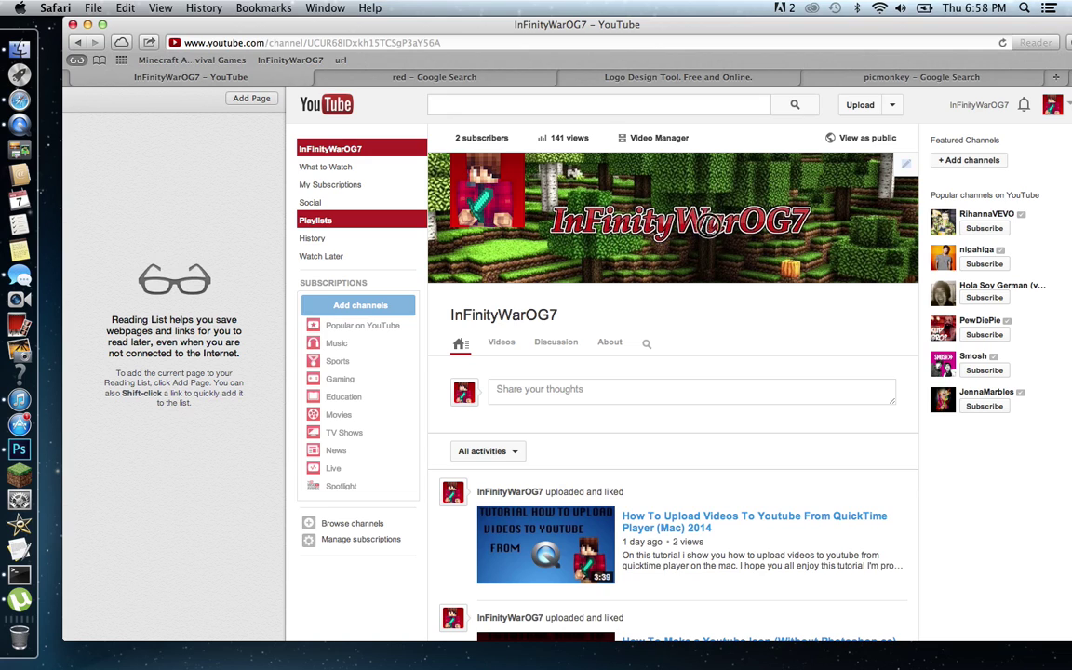
drag(642, 268, 764, 389)
click(763, 402)
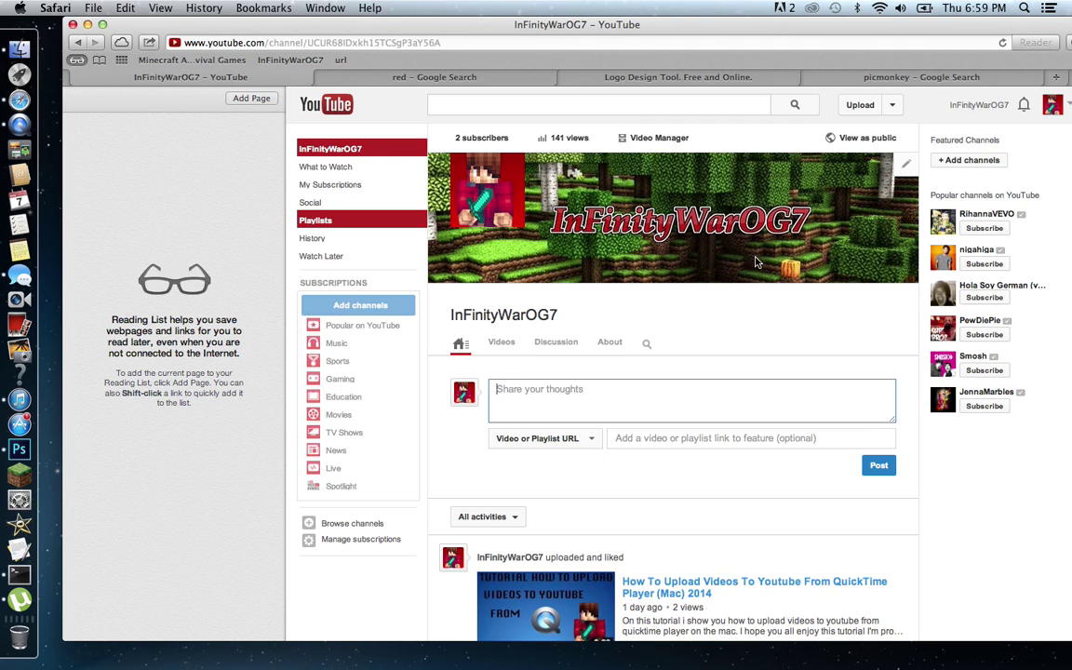
click(1015, 41)
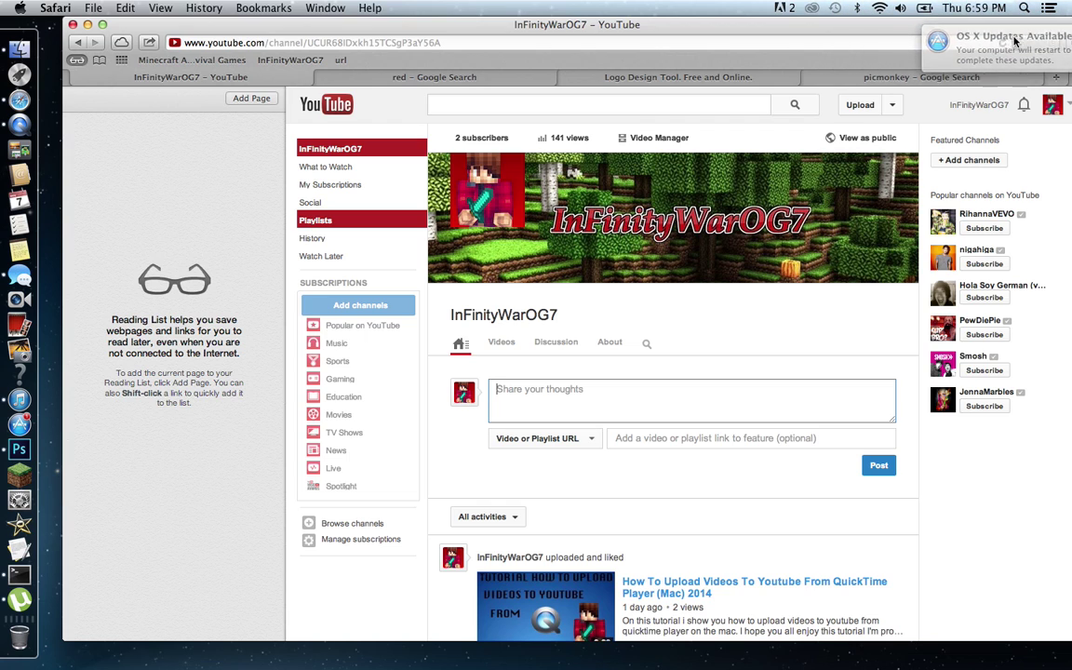
click(668, 78)
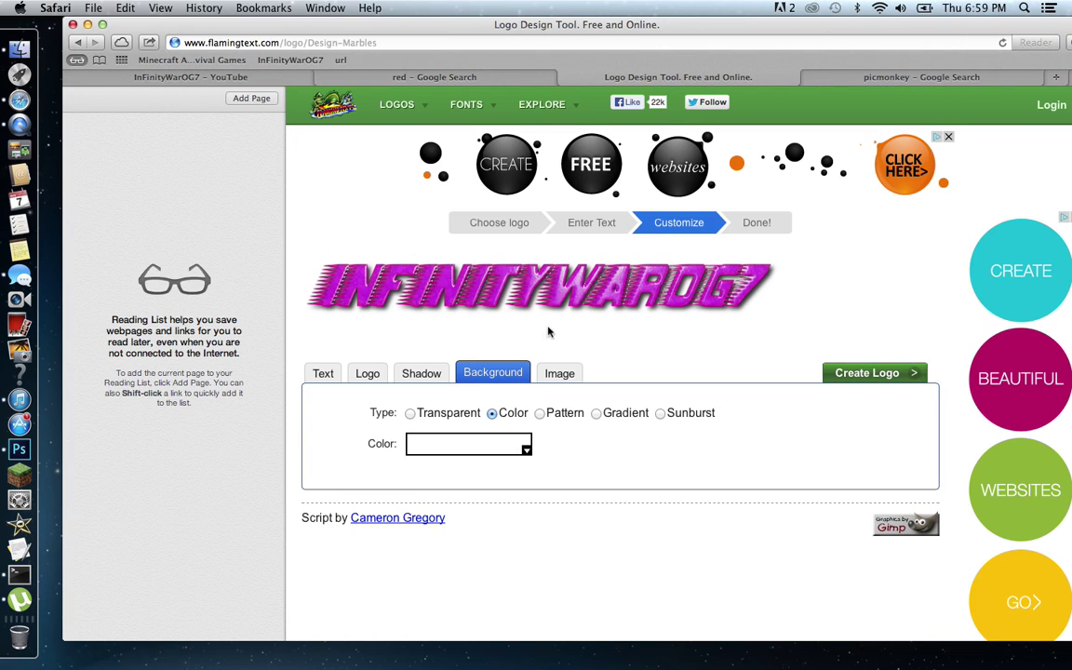
- Set the logo's background to Transparent
click(525, 451)
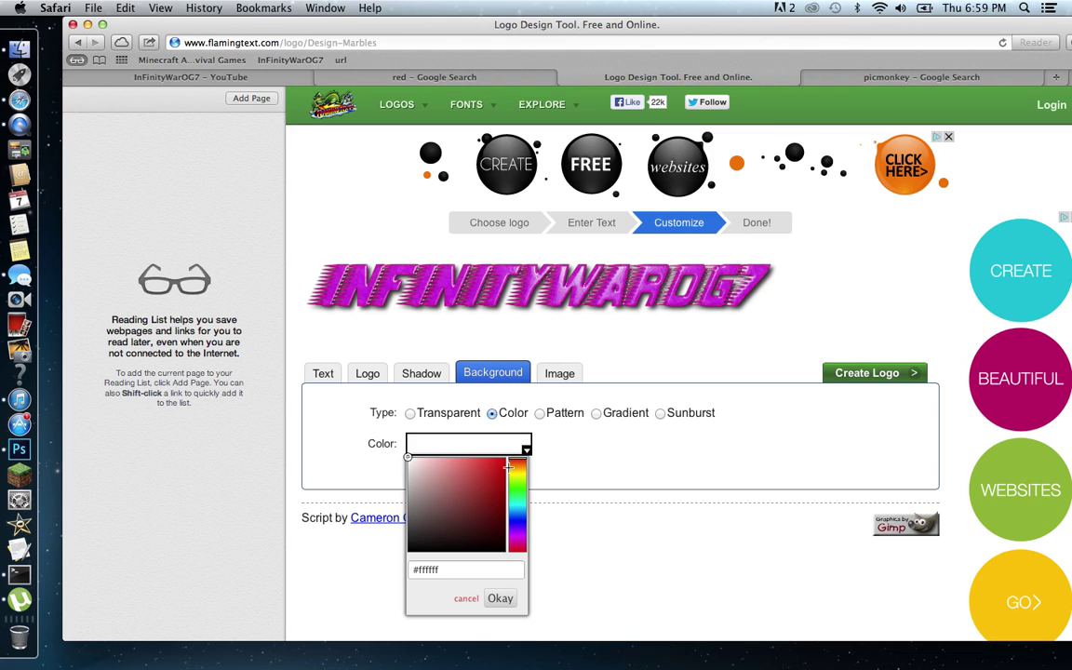
click(410, 415)
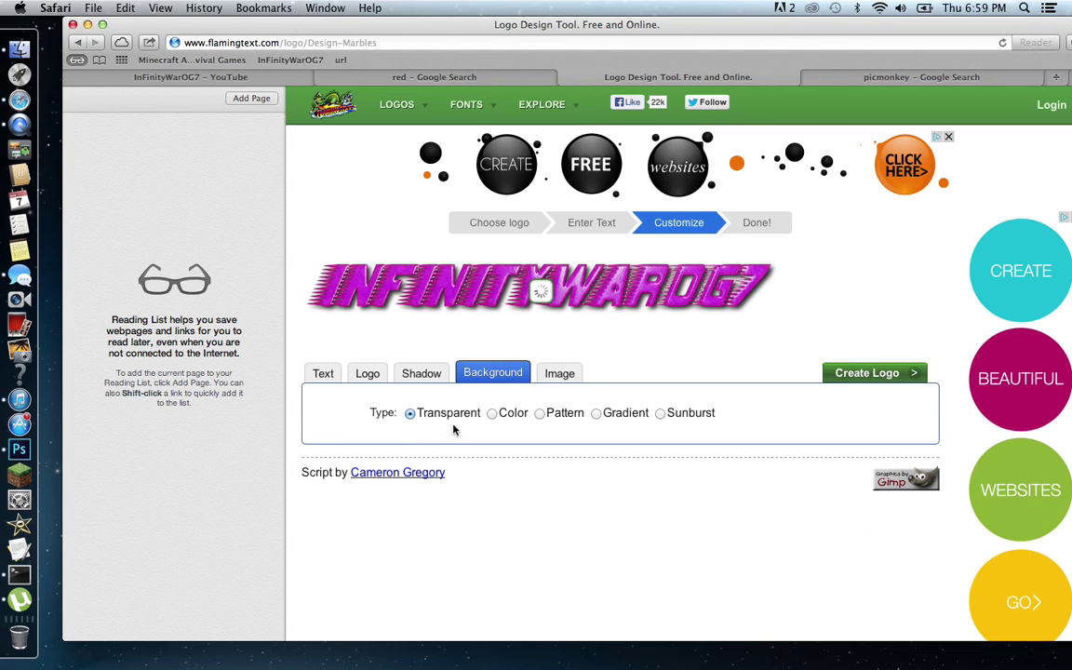
click(287, 78)
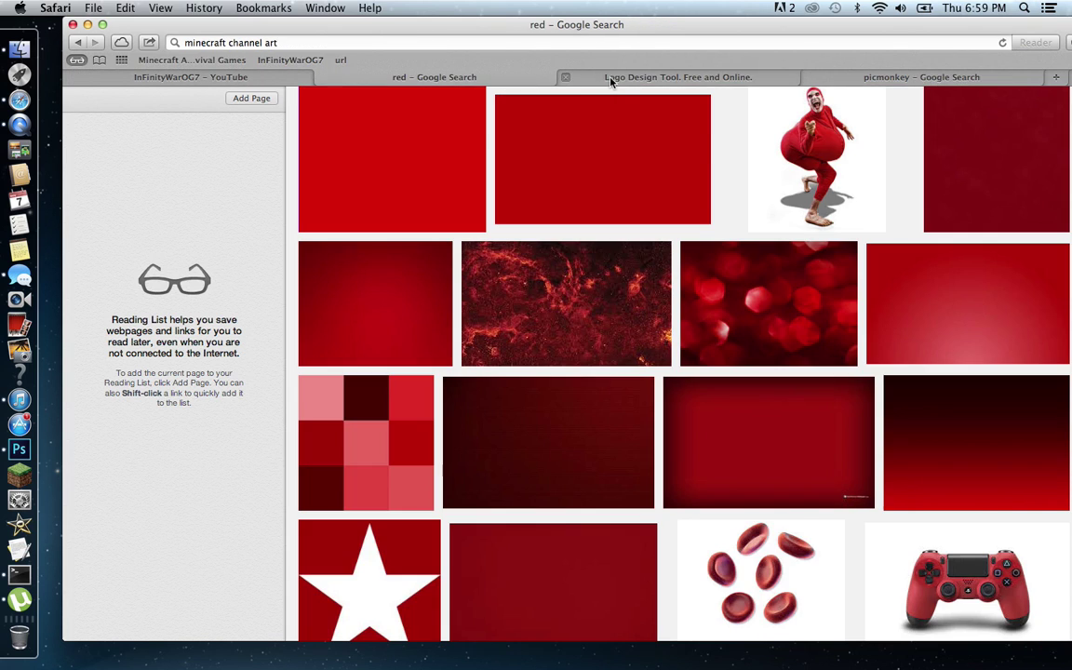
click(510, 77)
click(573, 77)
- Toggle the Image tab's Fixed Size option on and off, then click Create Logo
click(559, 373)
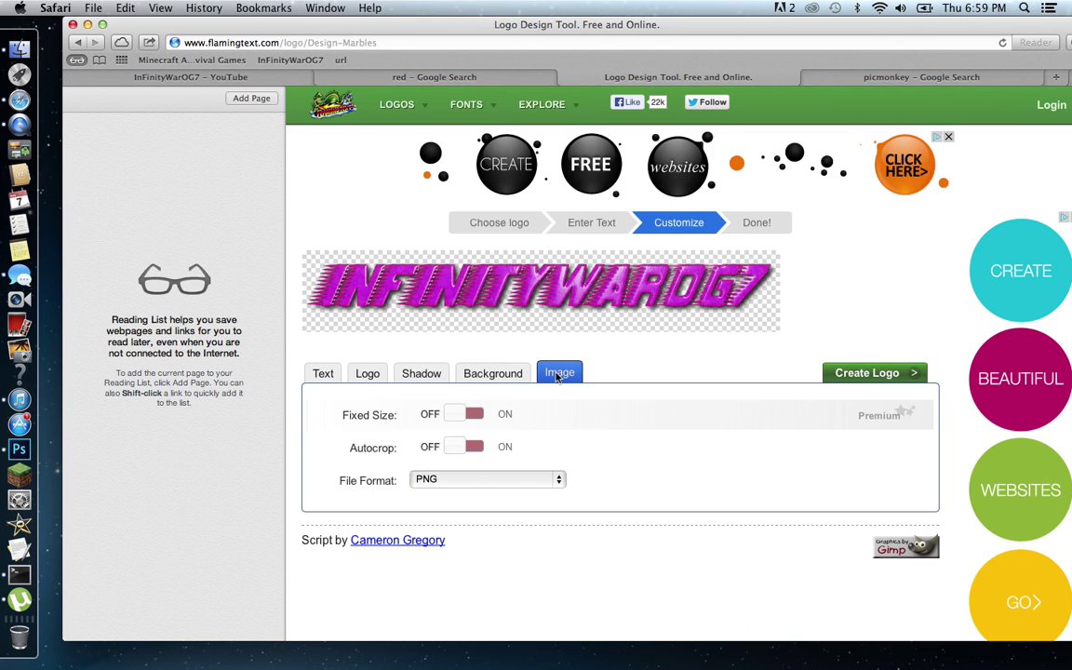
click(454, 414)
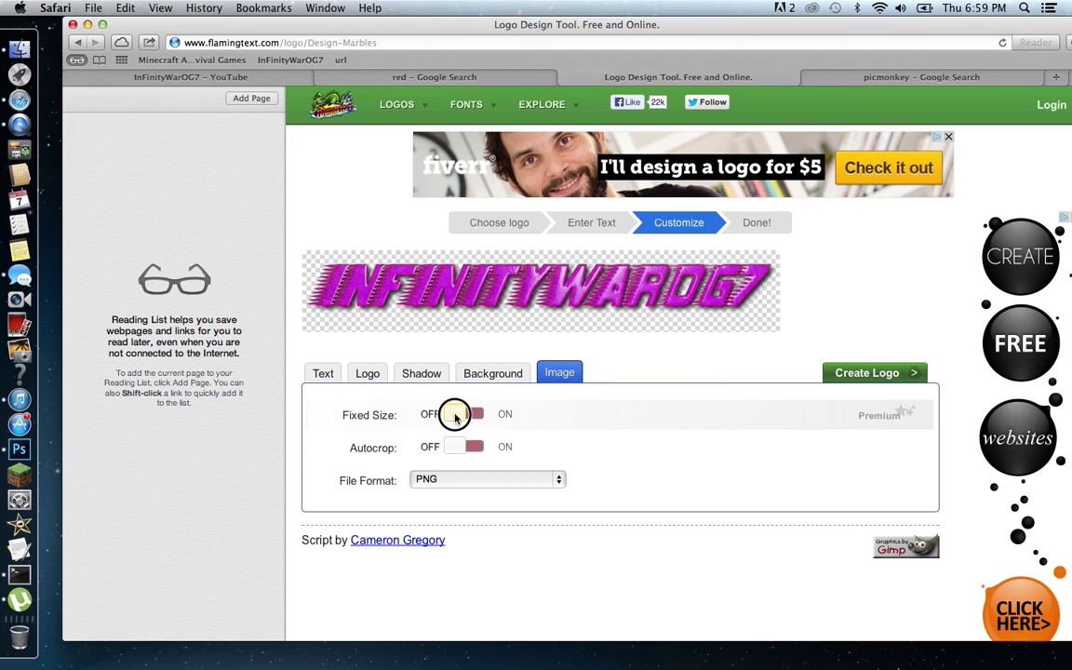
click(473, 416)
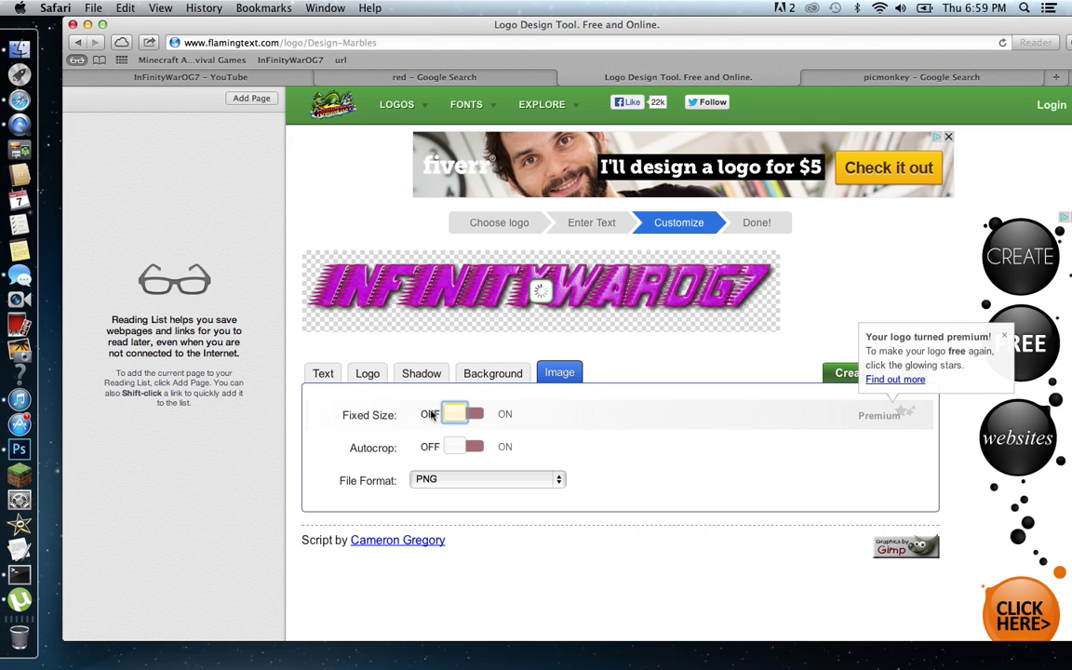
click(493, 373)
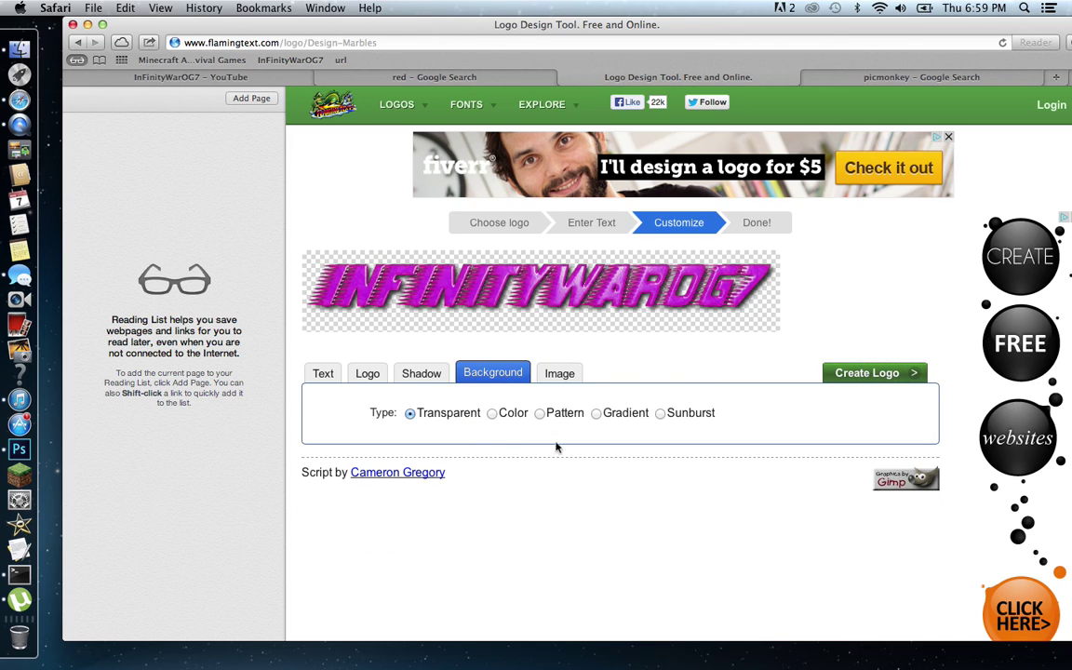
scroll(838, 419, down, 2)
click(865, 339)
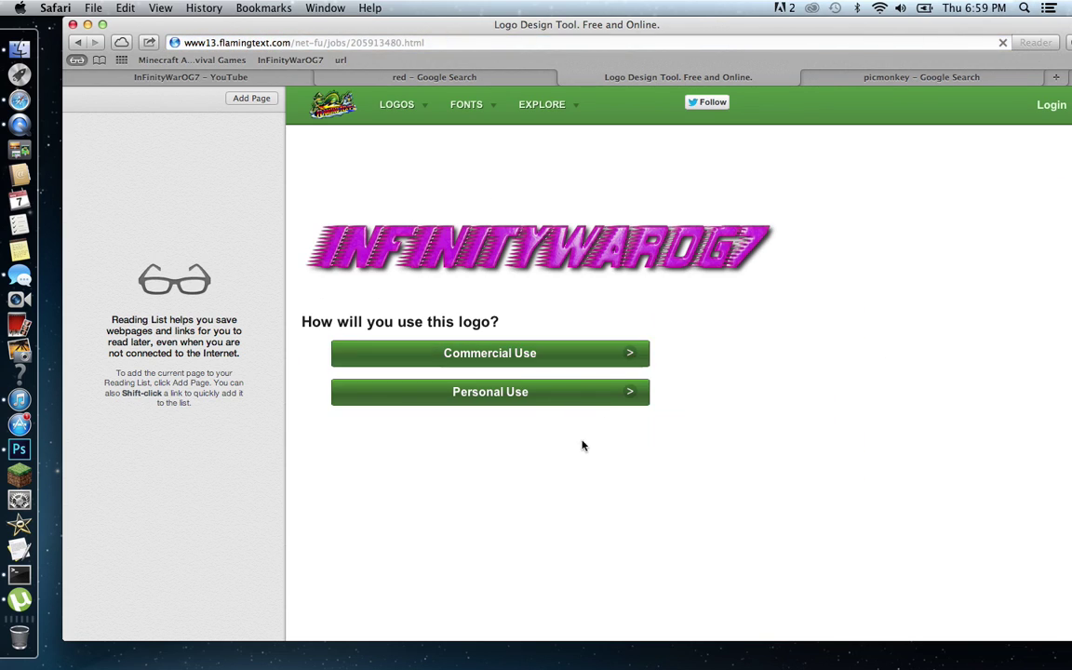
- Download the logo for personal use, confirm coollogo_com-115186348.png downloaded, and bring up the picmonkey results
click(515, 392)
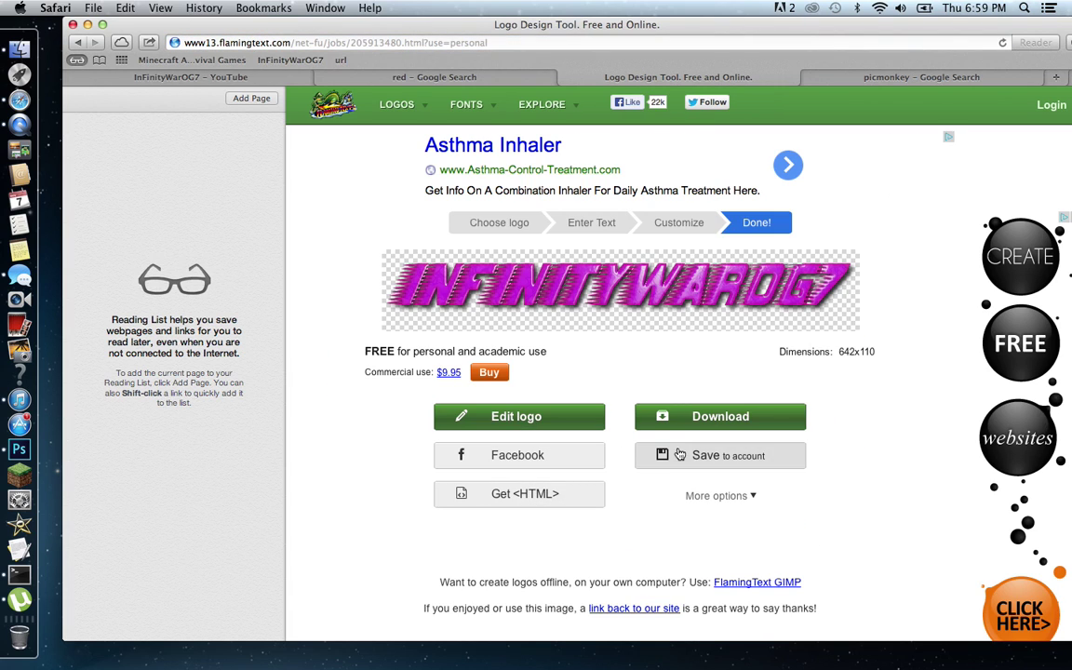
click(706, 416)
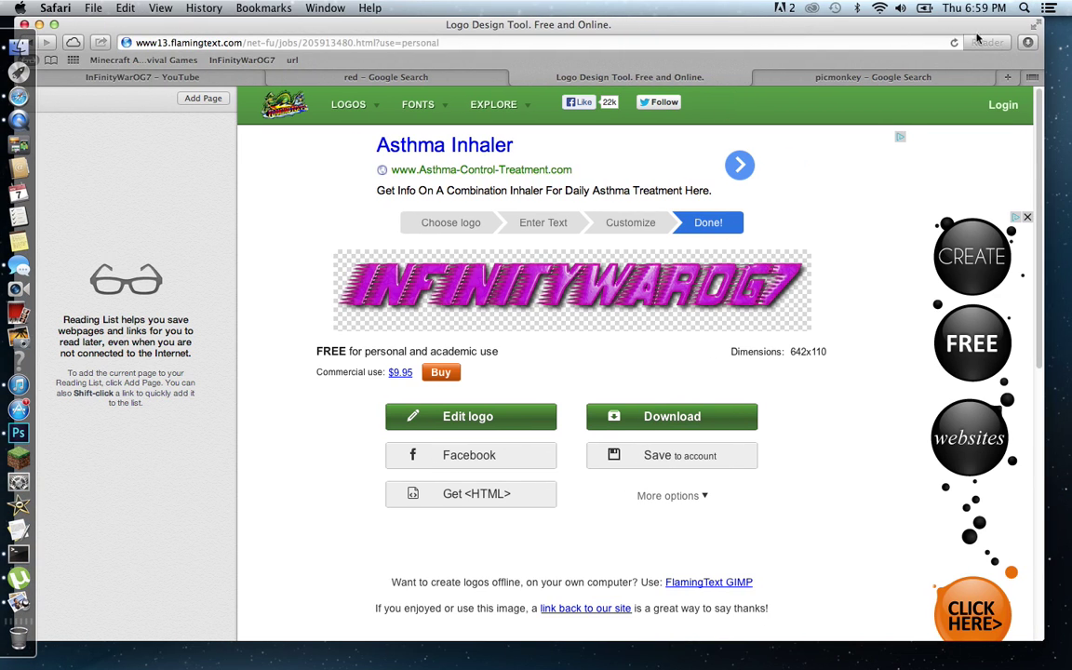
click(1027, 42)
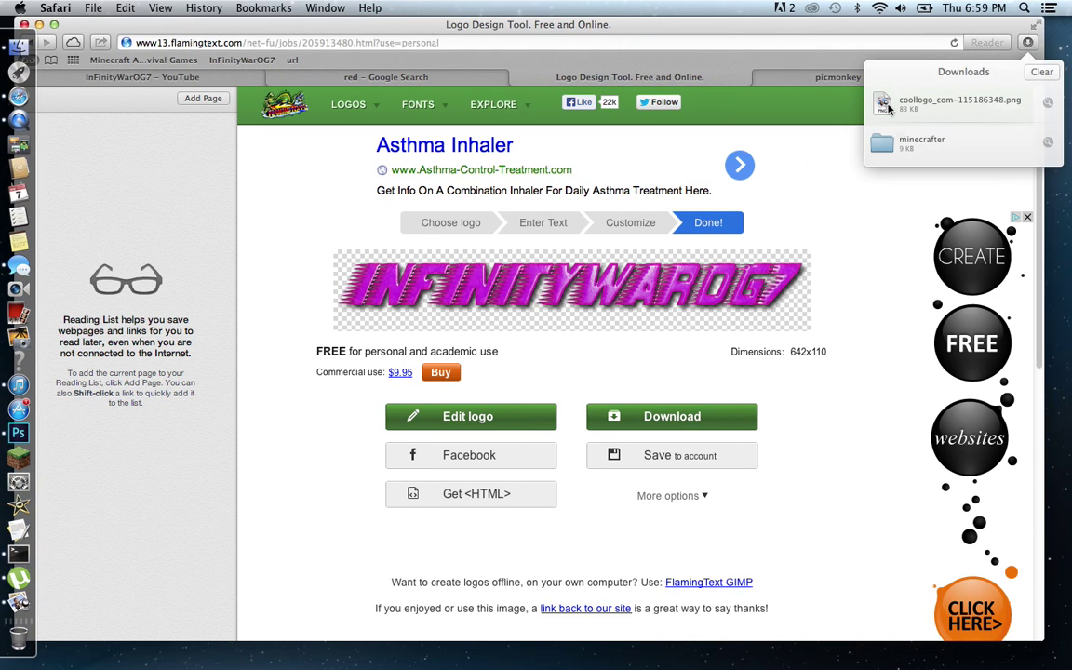
click(1028, 43)
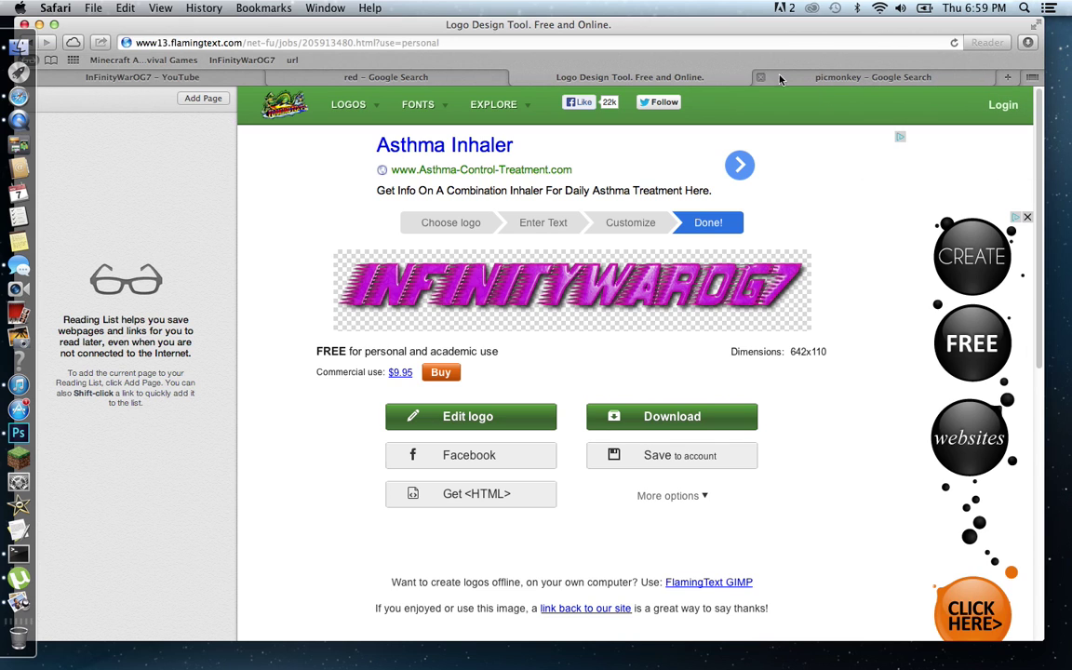
drag(742, 20, 803, 20)
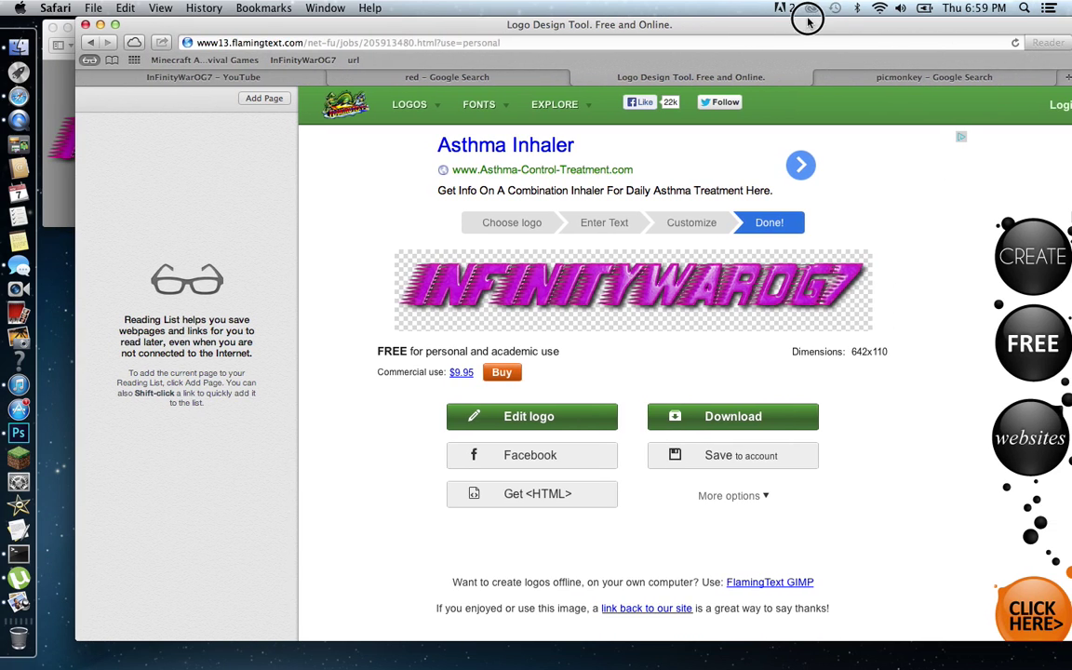
click(898, 78)
- Open the 'Photo editor | PicMonkey' site, close the logo Preview, and start Edit a photo
click(546, 107)
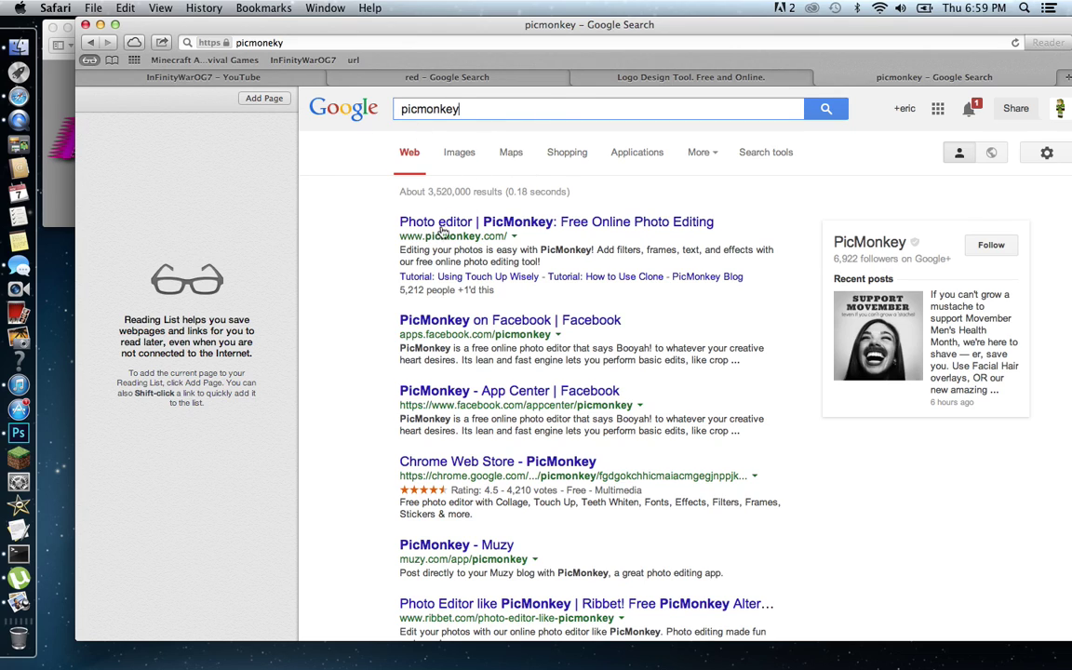
click(549, 226)
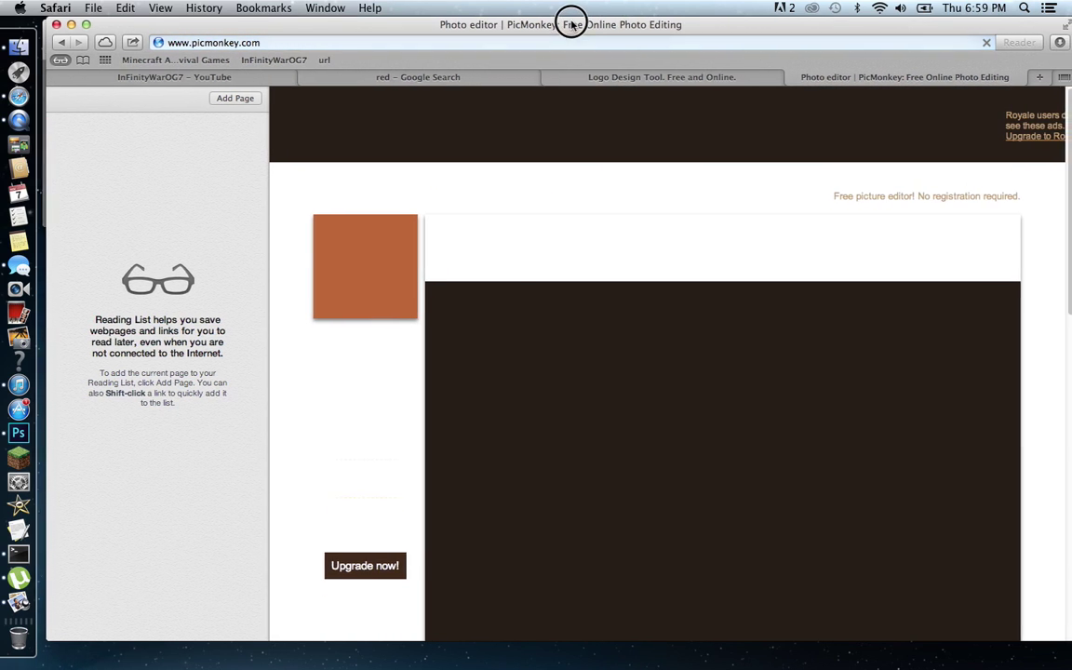
mouse_move(601, 20)
mouse_down()
mouse_move(555, 17)
mouse_move(513, 87)
mouse_up()
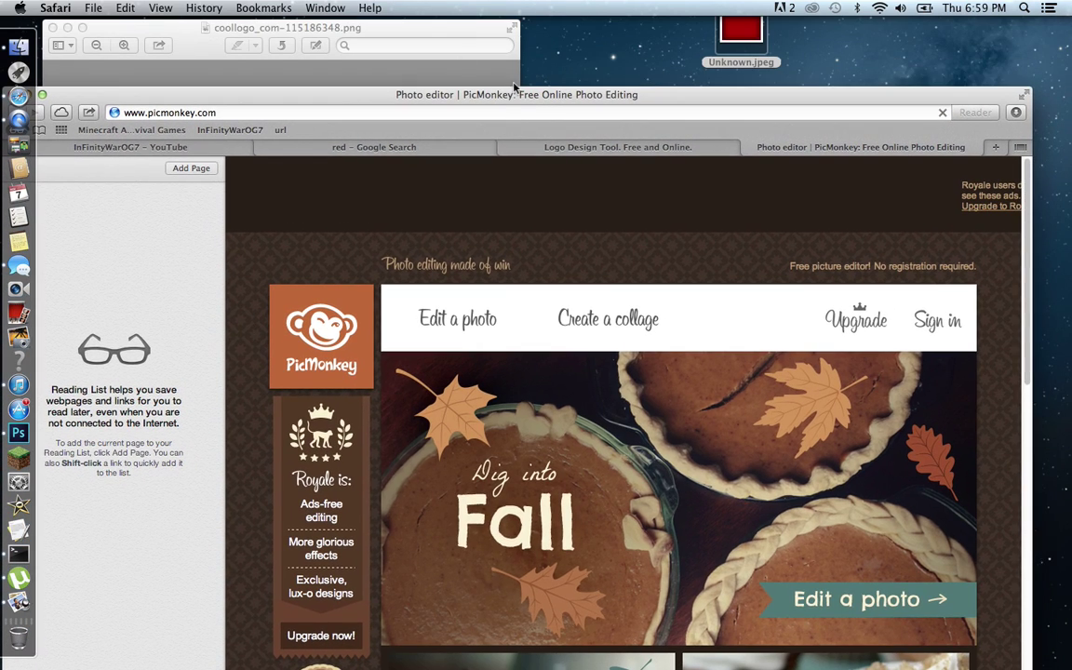
click(361, 30)
click(53, 28)
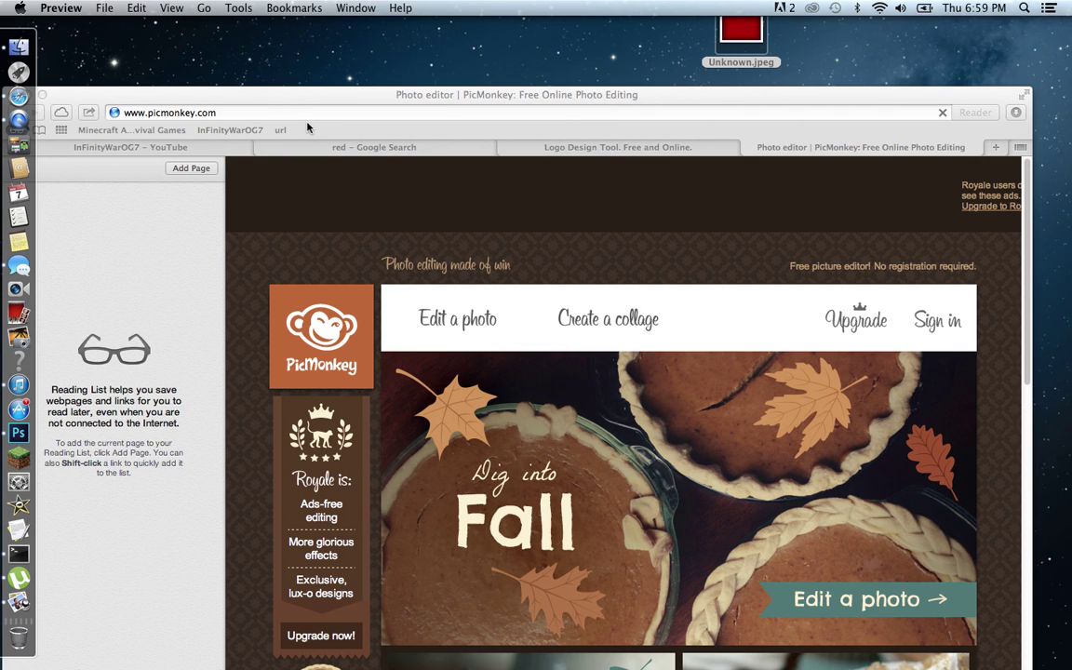
drag(359, 94, 369, 28)
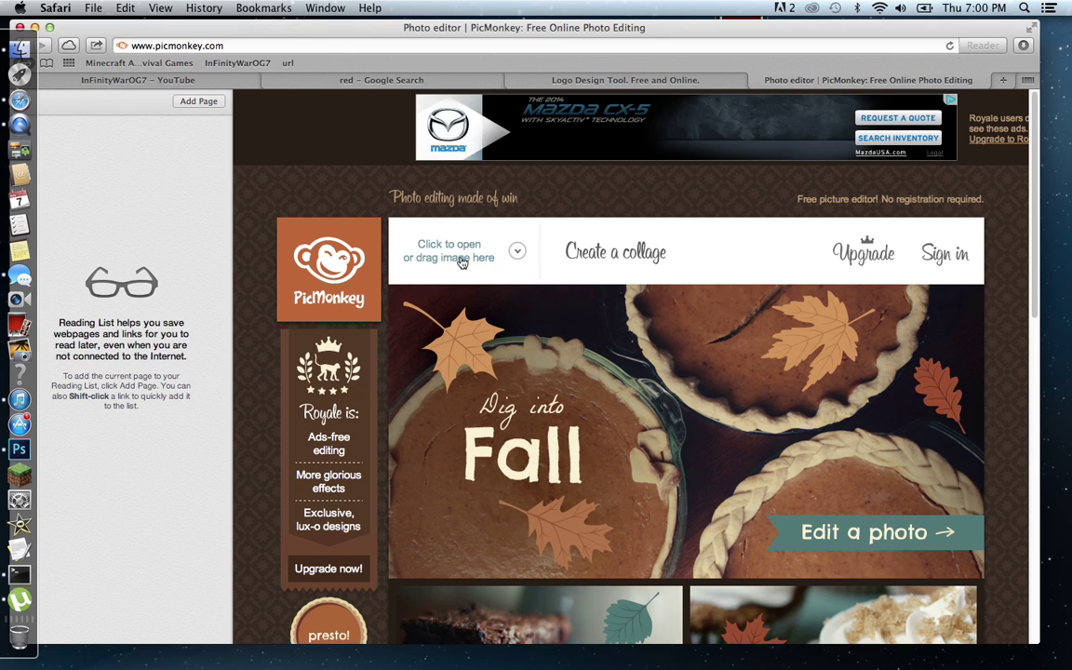
click(458, 254)
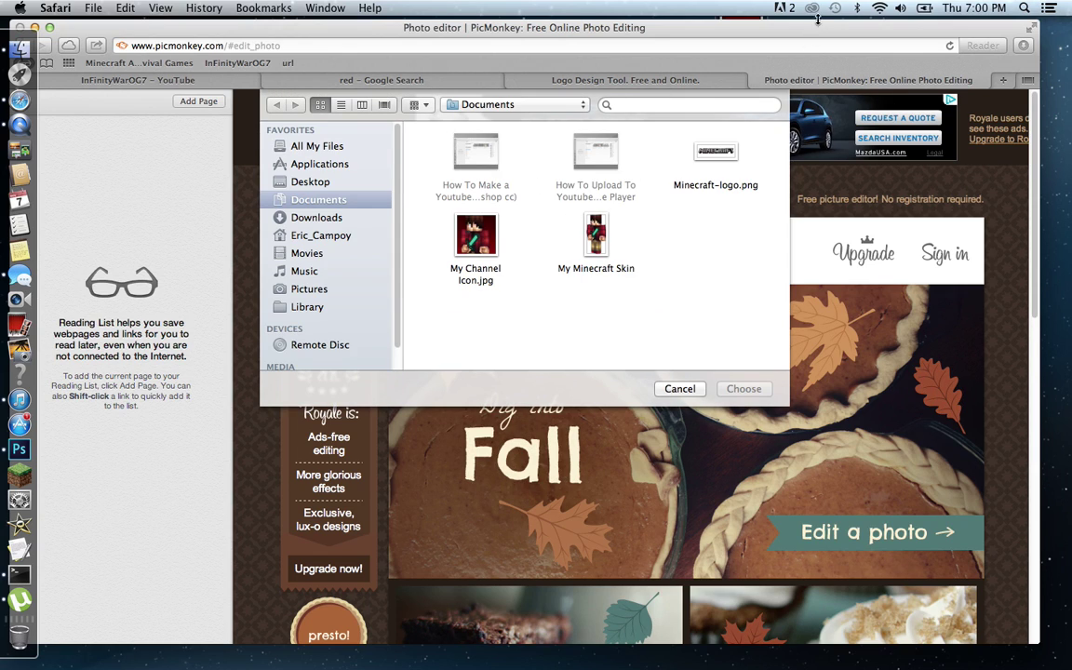
- Load Unknown.jpeg from the Desktop into PicMonkey's editor
drag(809, 29, 803, 75)
mouse_move(741, 28)
mouse_down()
mouse_move(695, 132)
mouse_move(677, 318)
mouse_move(754, 44)
mouse_up()
click(304, 228)
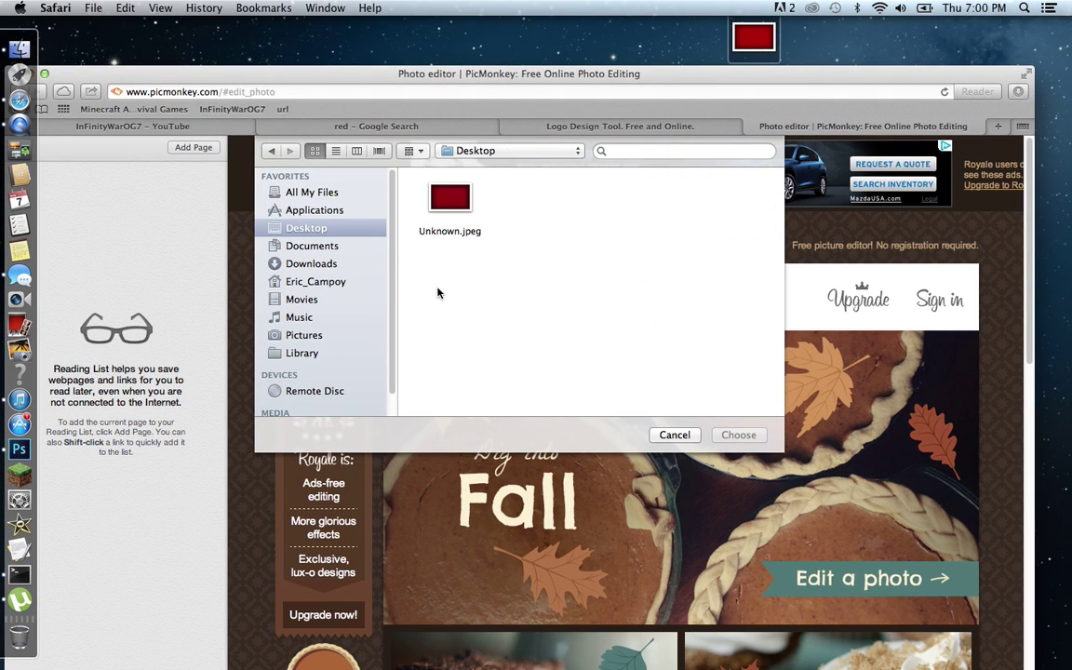
click(432, 207)
click(739, 434)
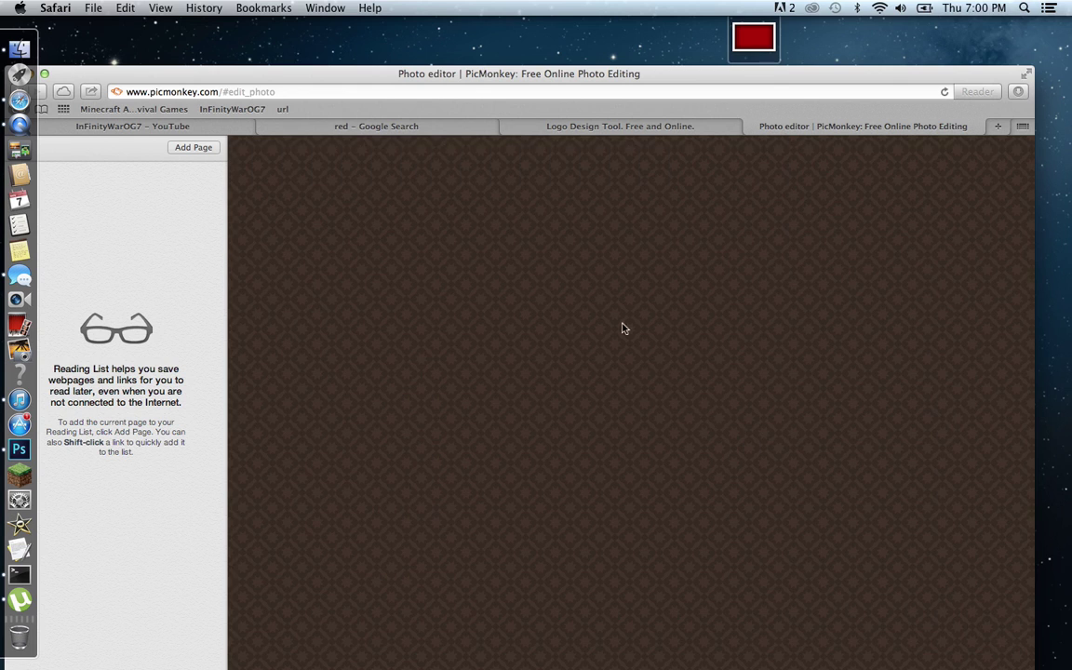
drag(603, 78, 617, 29)
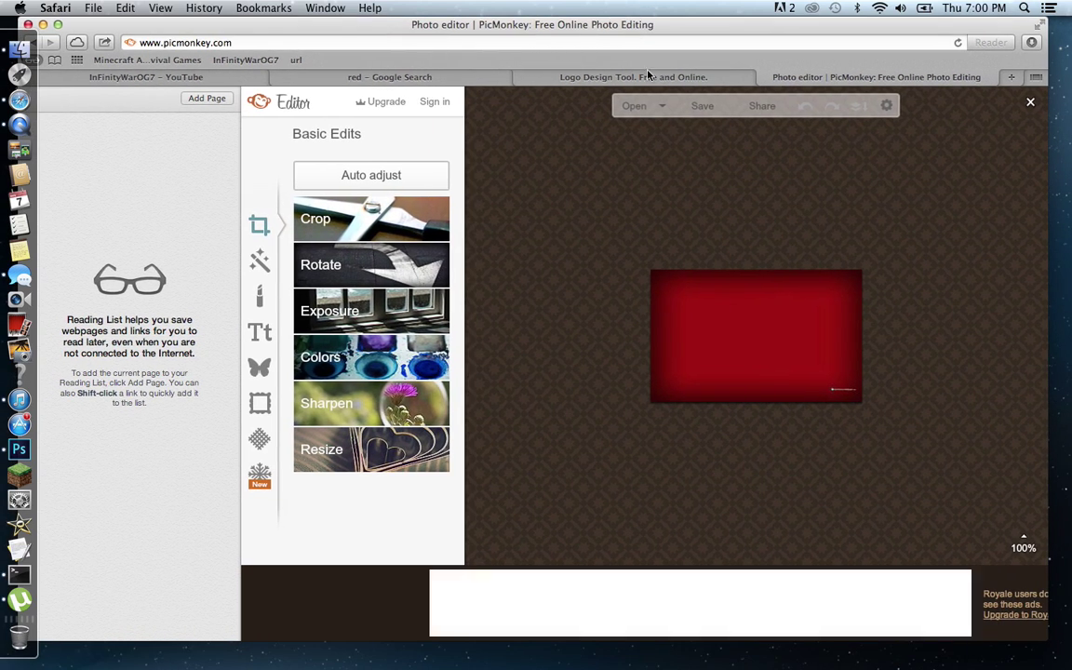
- Crop the red image to the '2560 x 1600 HDTV' proportions and apply it
click(316, 223)
click(417, 251)
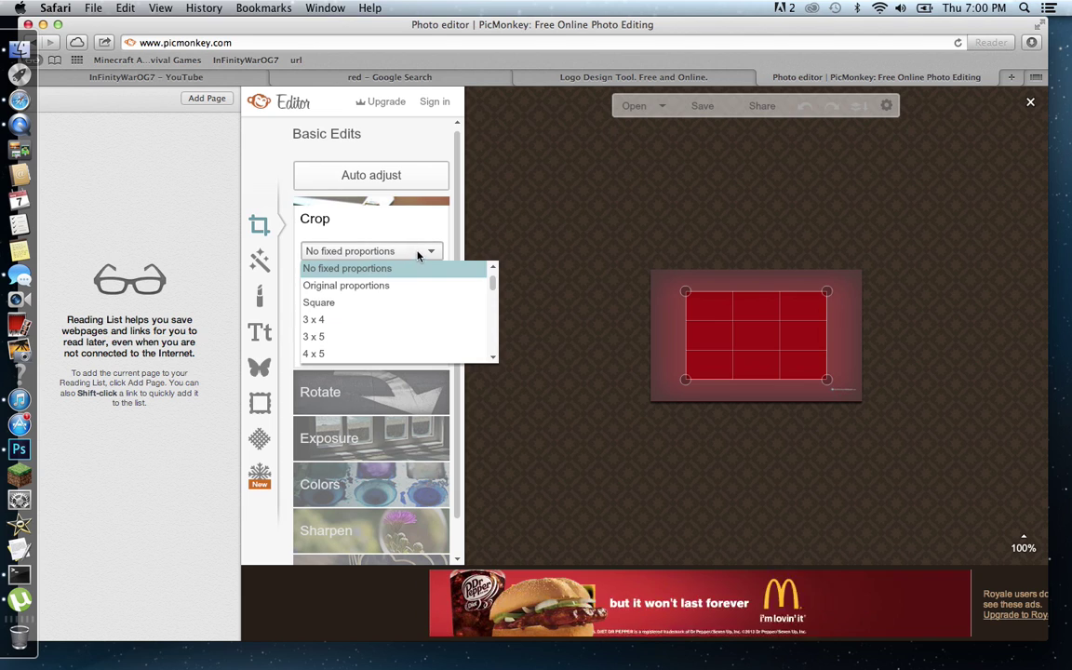
scroll(494, 305, down, 3)
scroll(493, 304, down, 5)
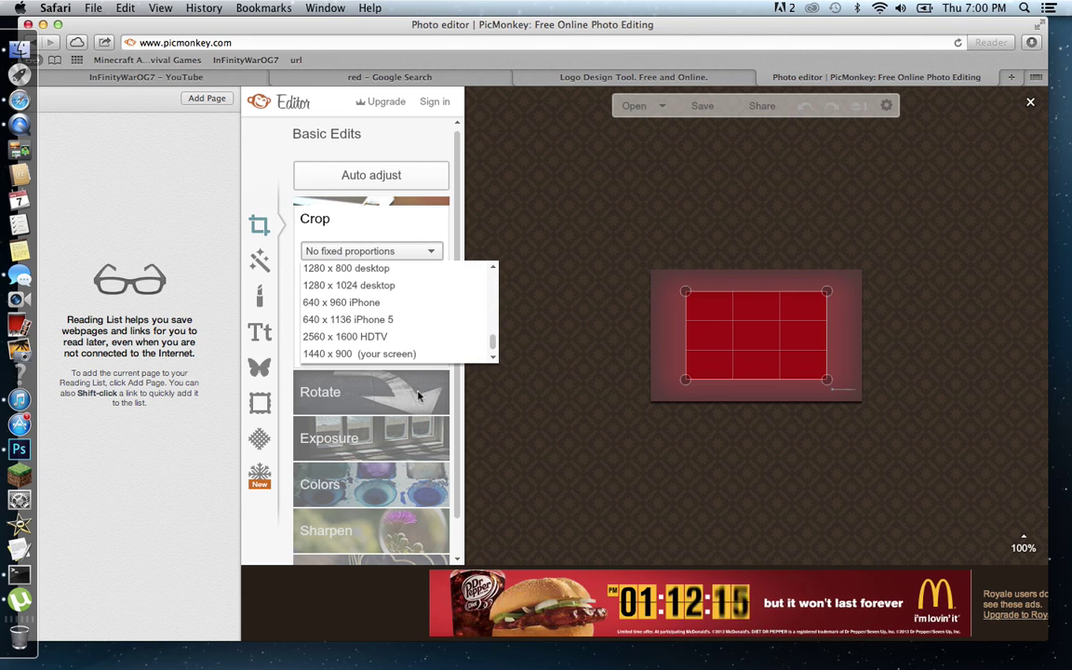
click(359, 339)
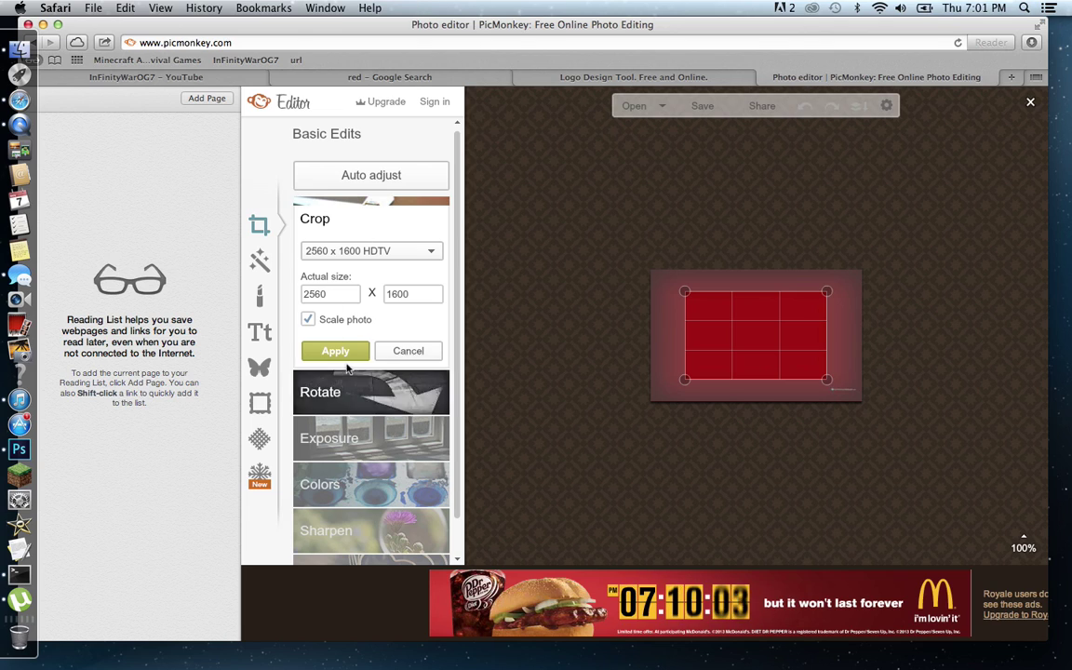
click(343, 352)
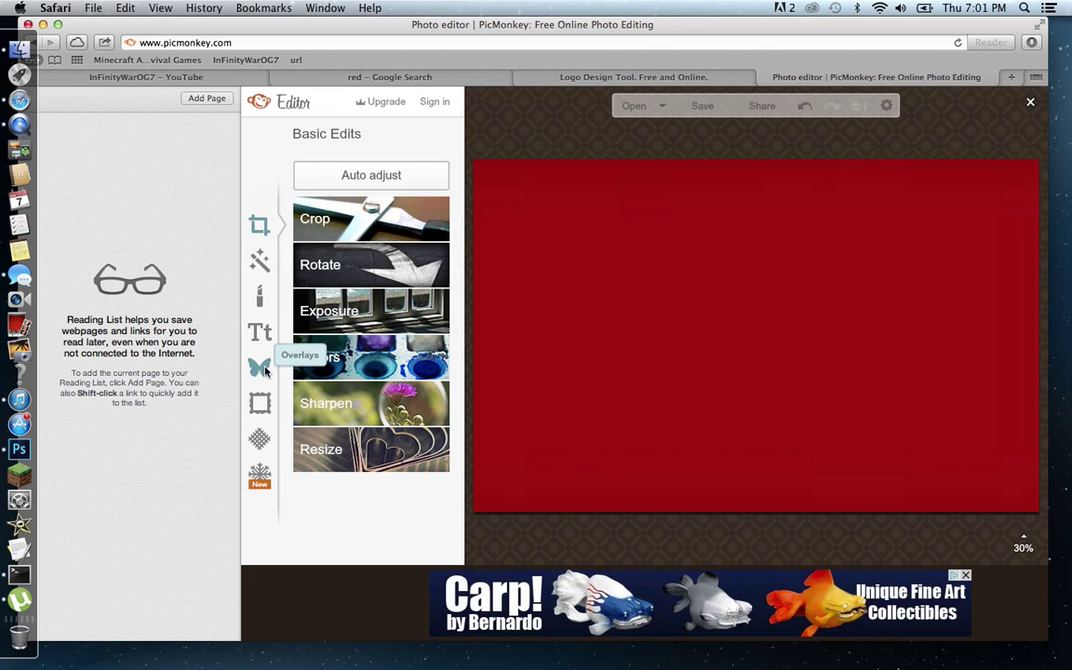
- Add coollogo_com-115186348.png from Downloads as a Your Own overlay
click(261, 369)
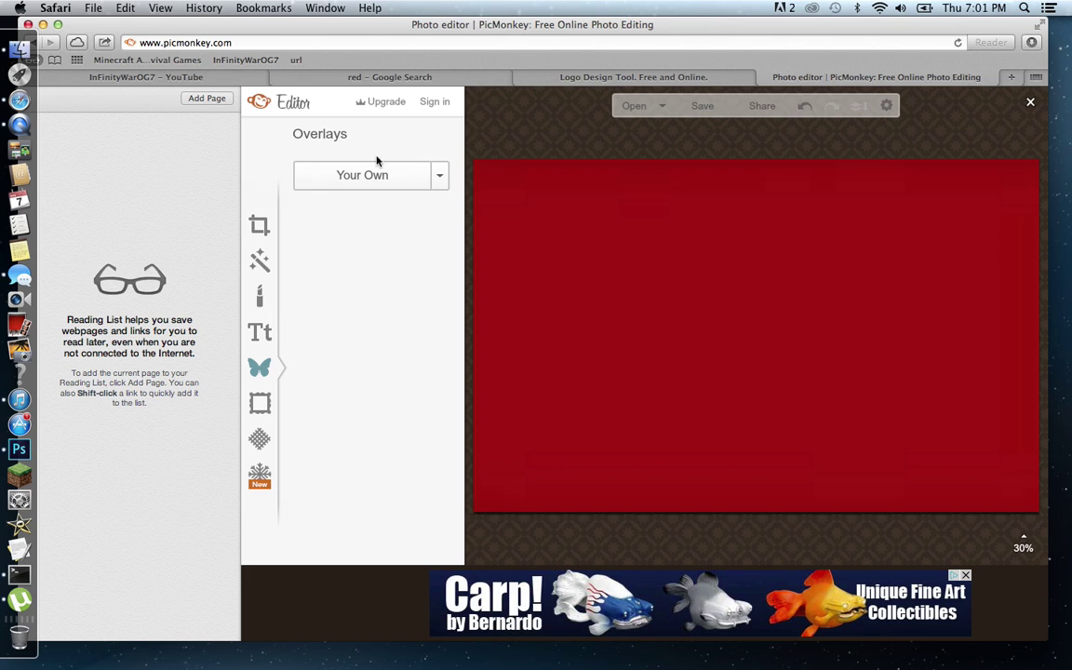
click(376, 175)
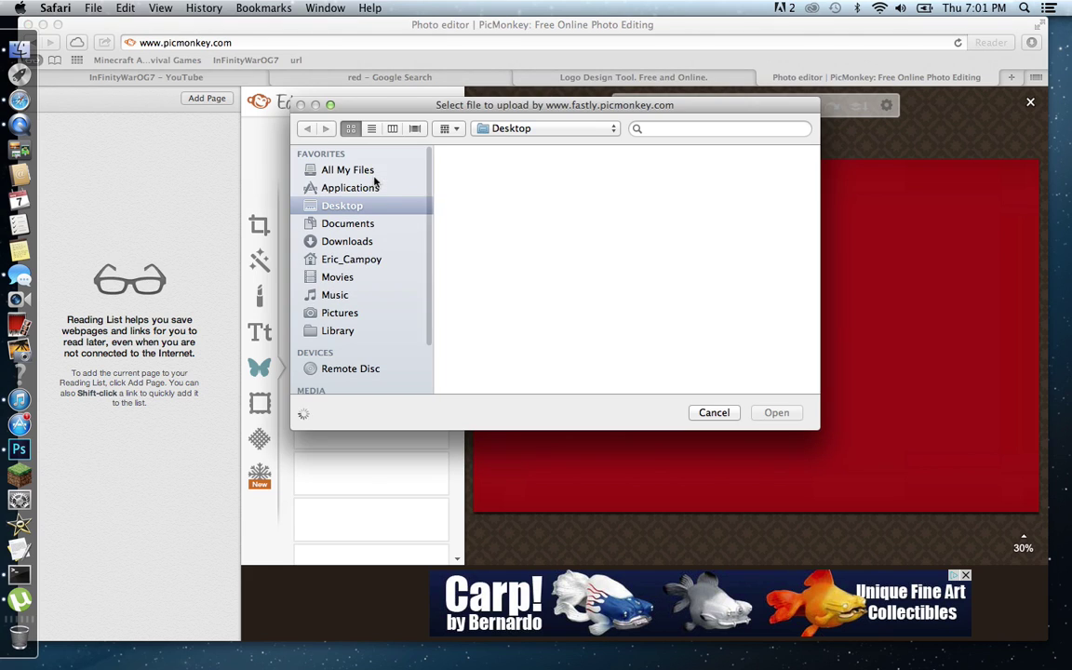
click(366, 185)
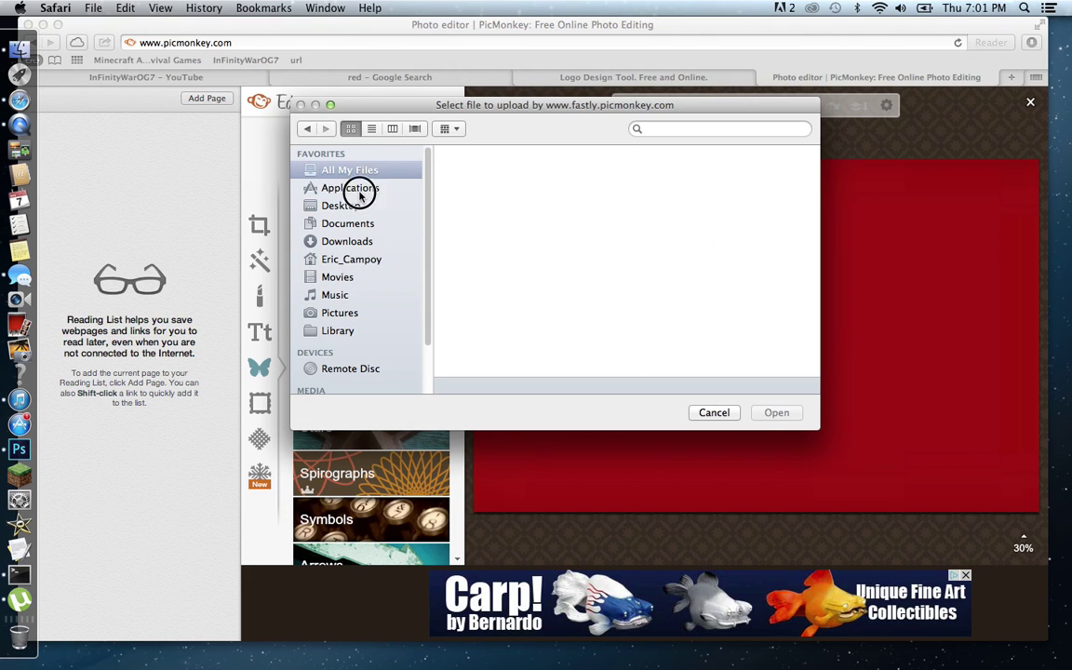
click(359, 190)
click(347, 223)
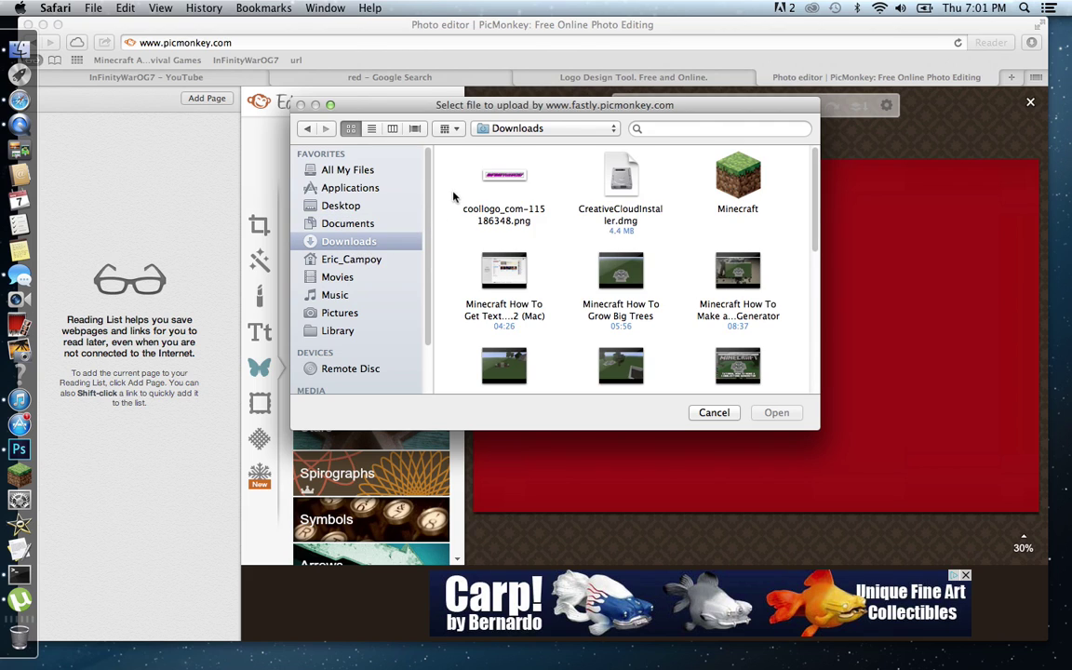
click(488, 195)
click(776, 412)
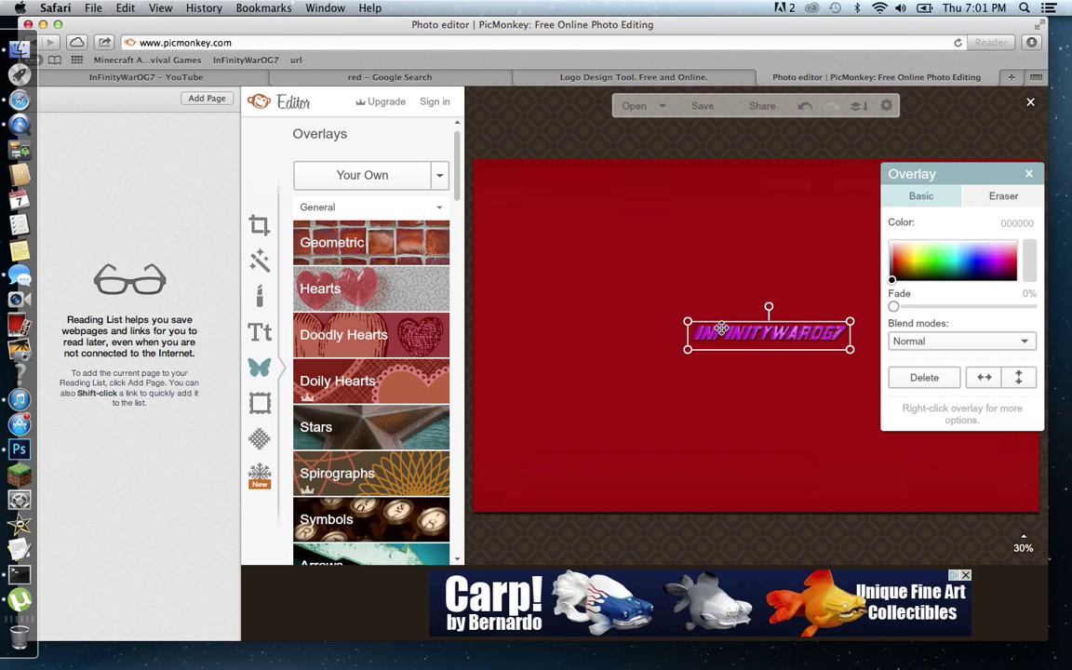
- Enlarge and stretch the INFINITYWAROG7 logo overlay, checking it against the current YouTube banner
drag(687, 324, 649, 316)
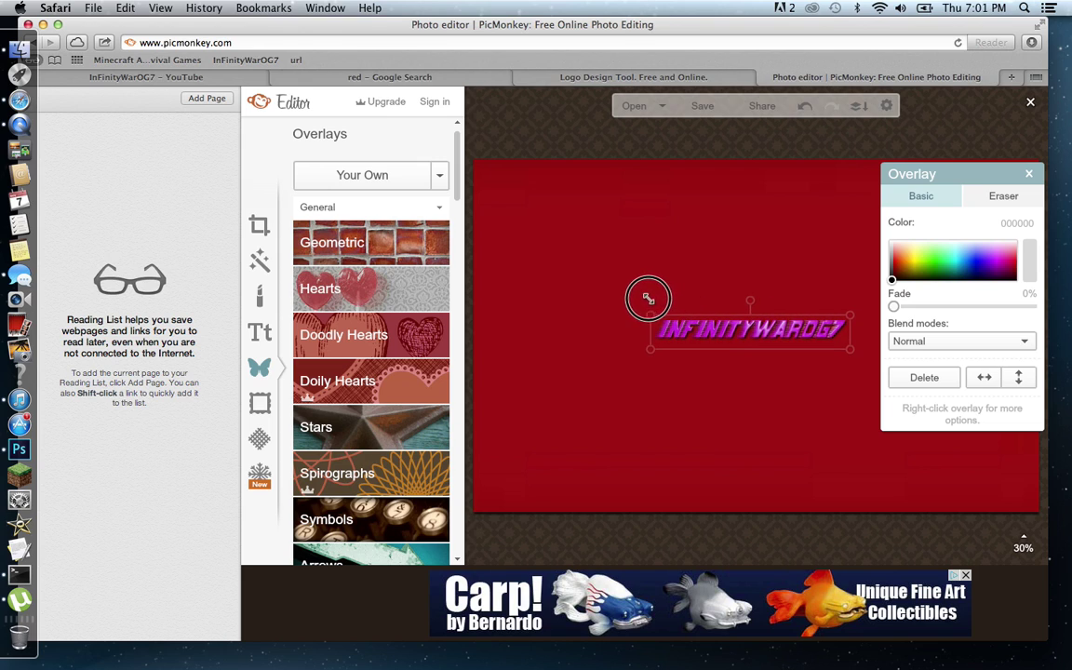
drag(977, 177, 302, 174)
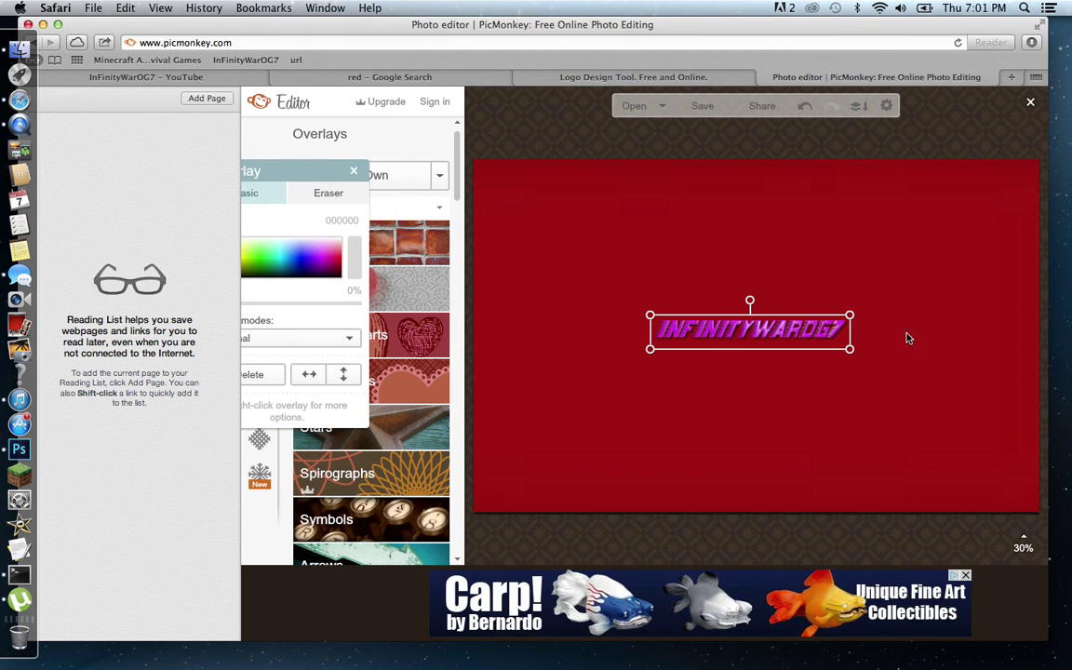
drag(649, 316, 515, 231)
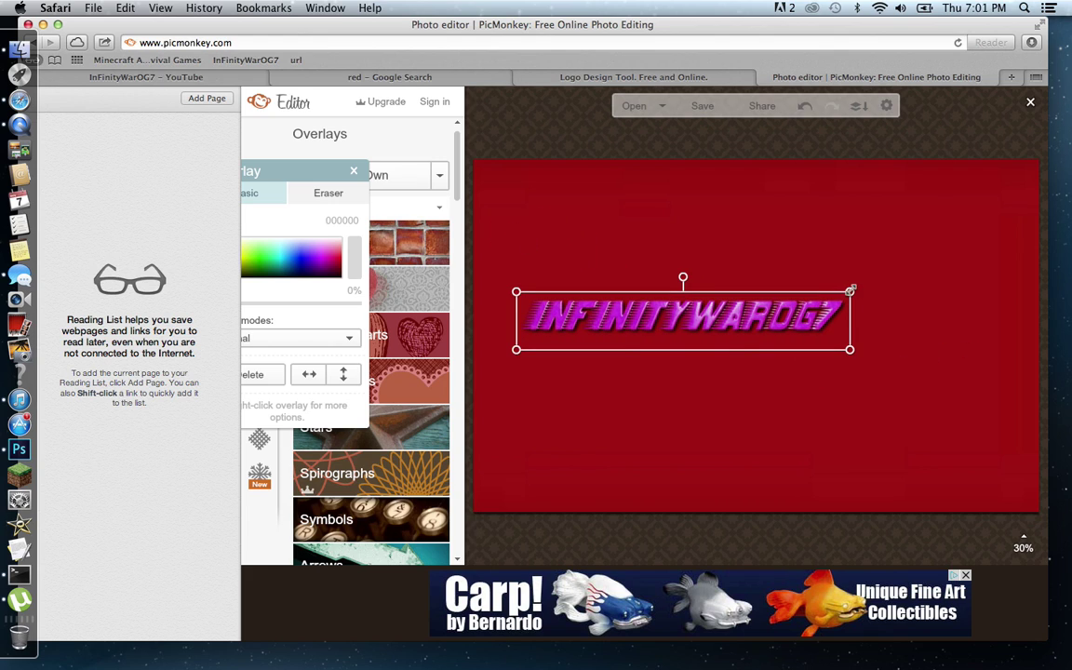
drag(850, 291, 1012, 263)
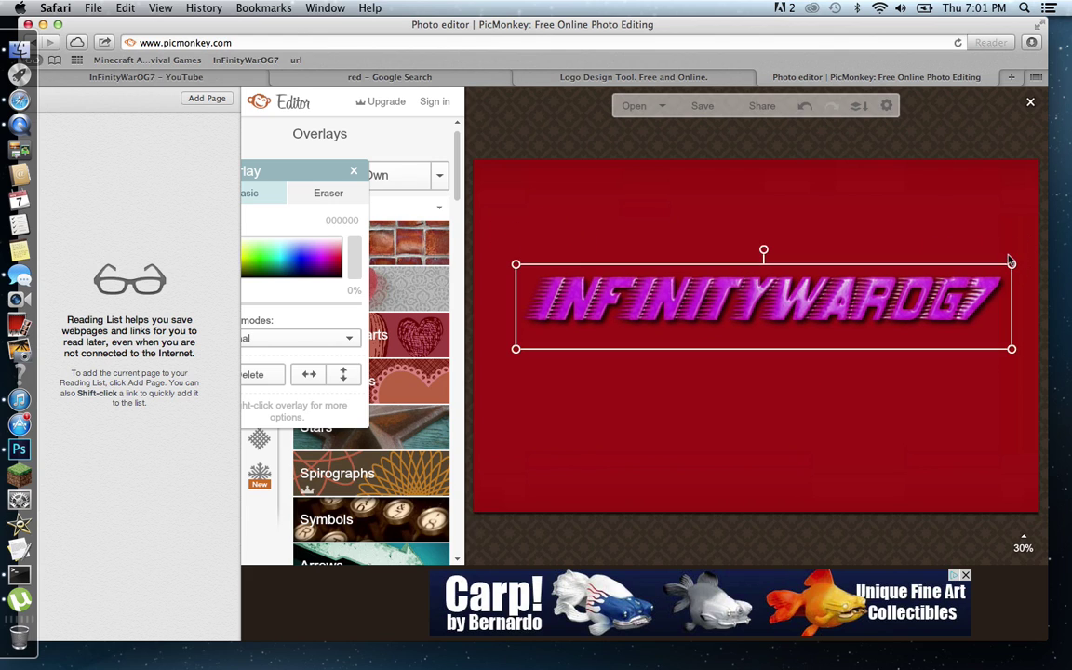
click(220, 78)
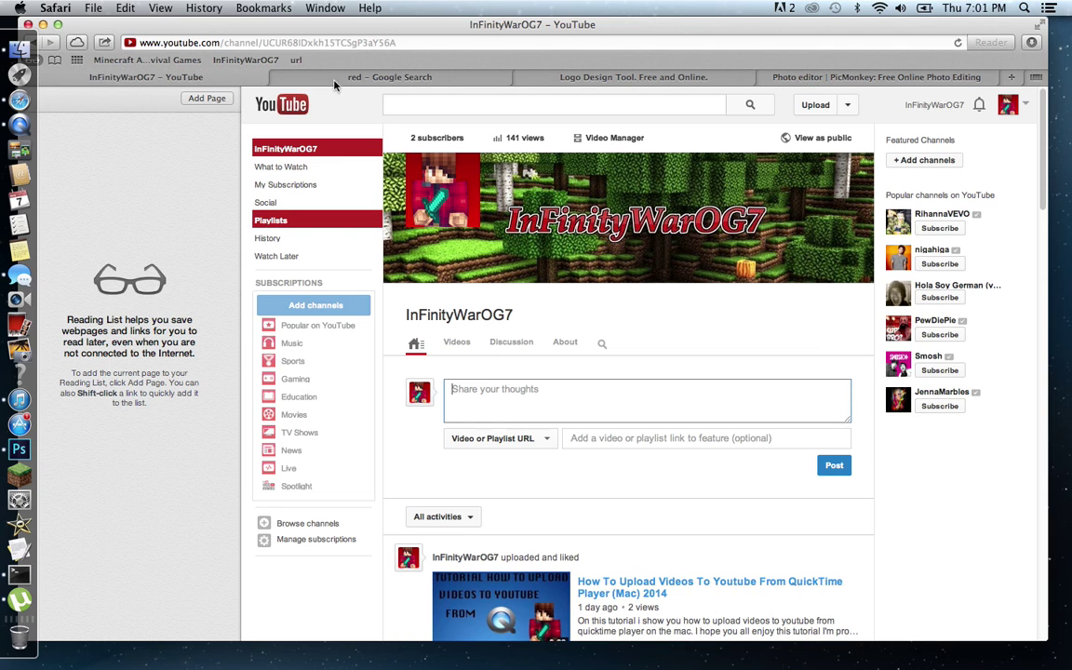
click(774, 77)
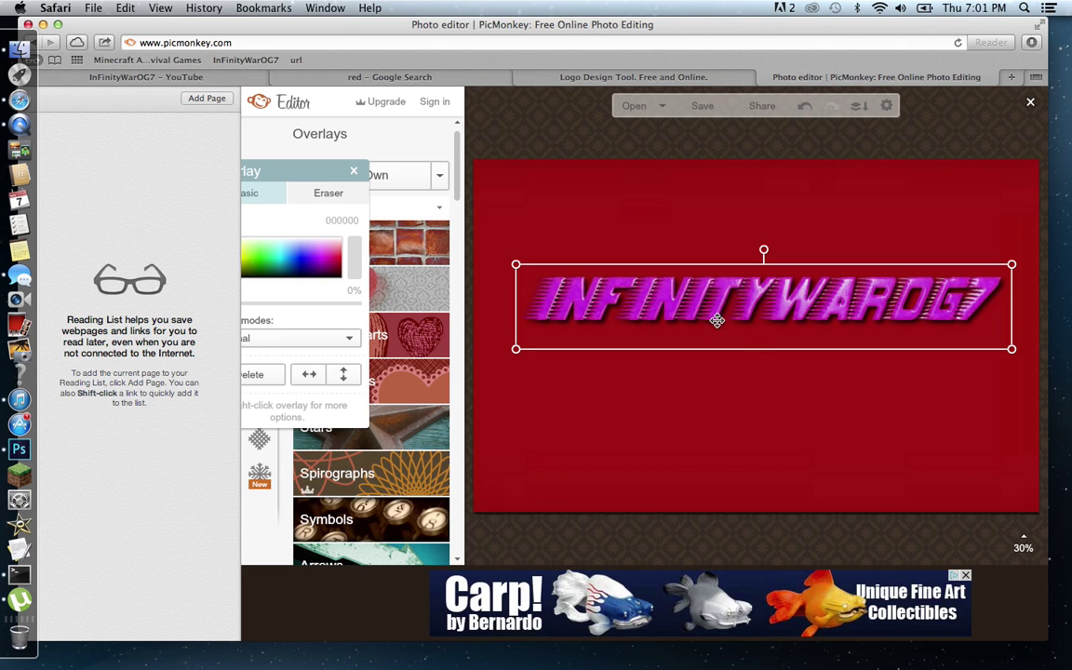
- Shrink the logo, centre it on the red background, and close the overlay settings
mouse_move(518, 348)
mouse_down()
mouse_move(697, 295)
mouse_move(663, 311)
mouse_up()
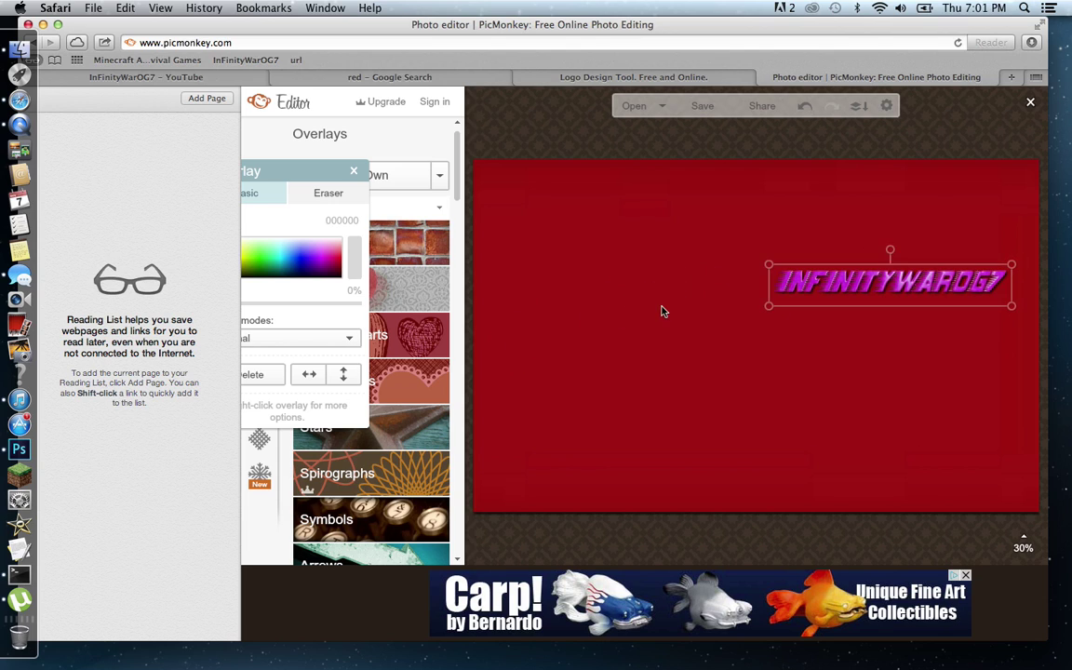
mouse_move(890, 279)
mouse_down()
mouse_move(746, 314)
mouse_move(775, 321)
mouse_up()
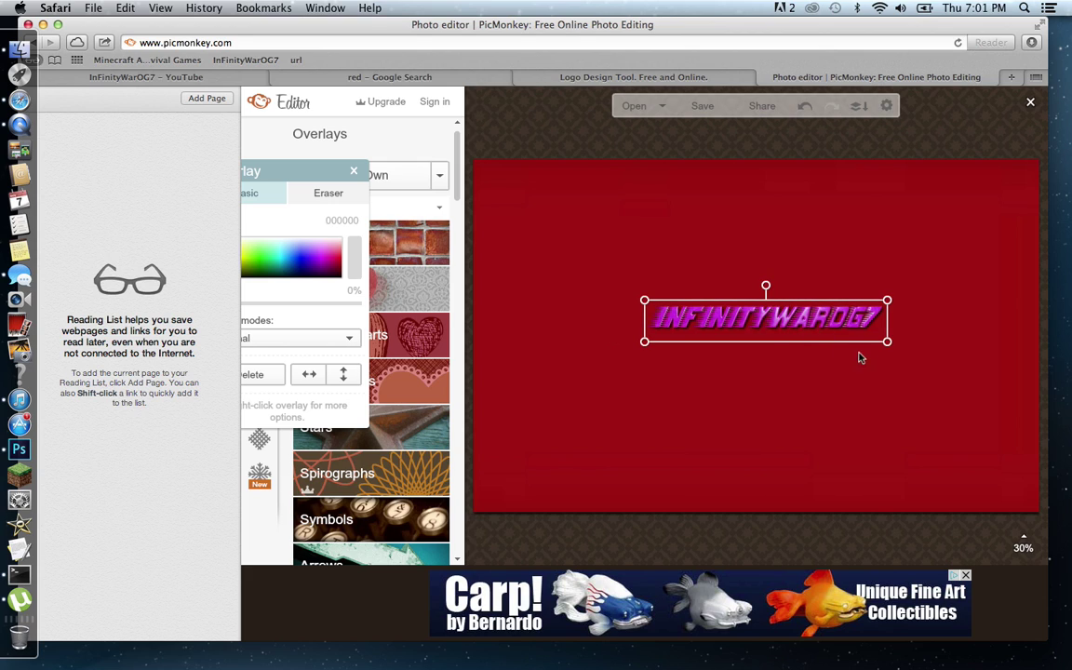
drag(888, 344, 886, 344)
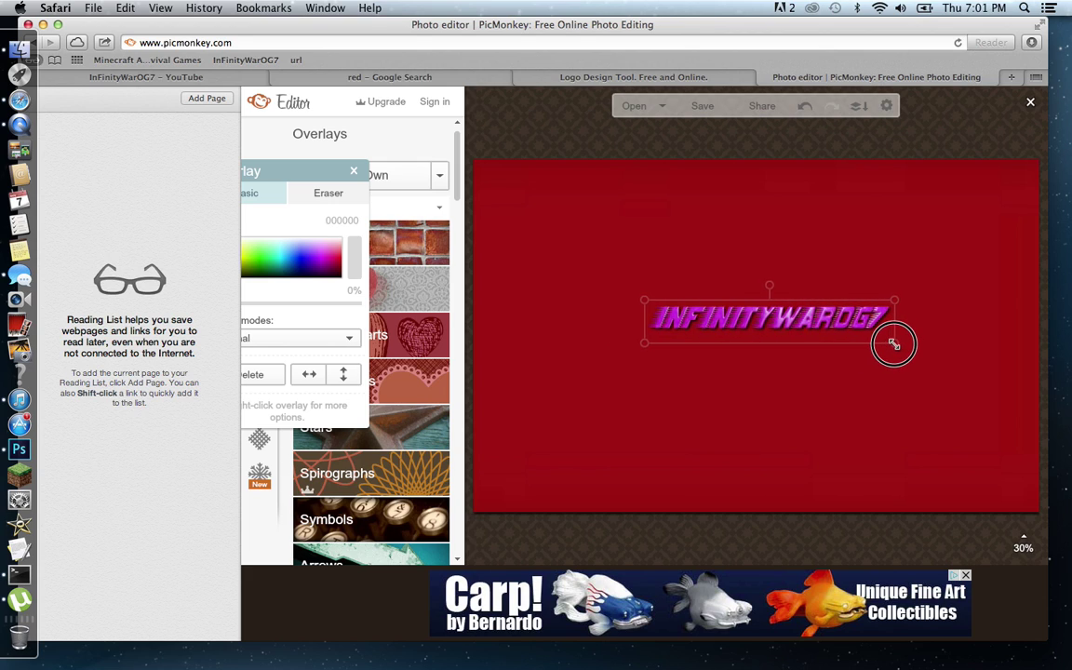
drag(771, 319, 754, 322)
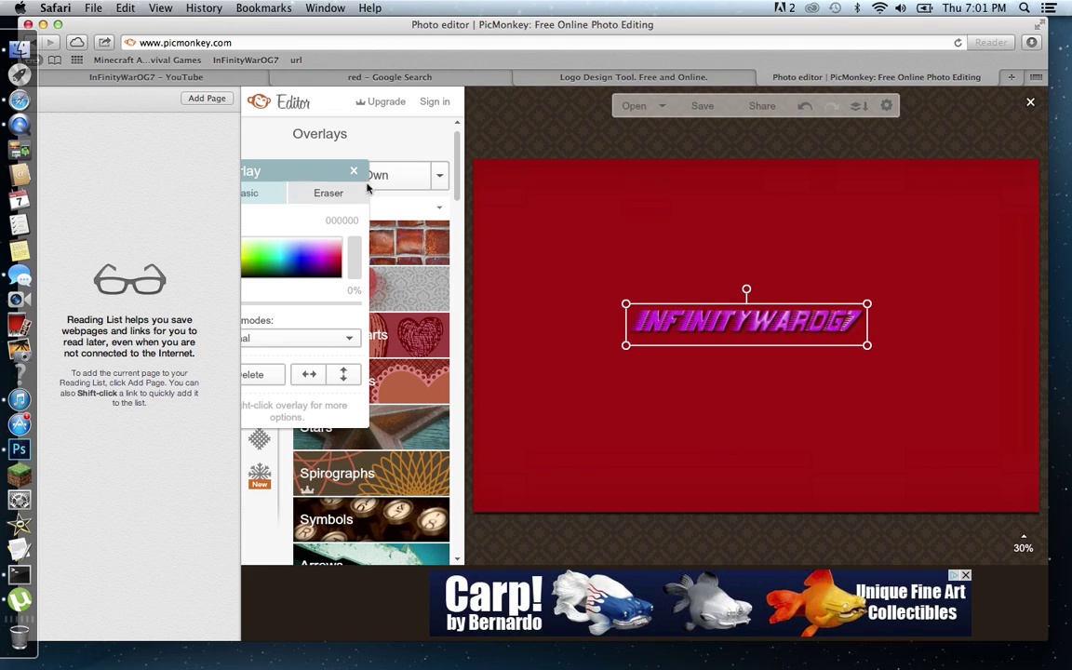
drag(345, 172, 496, 191)
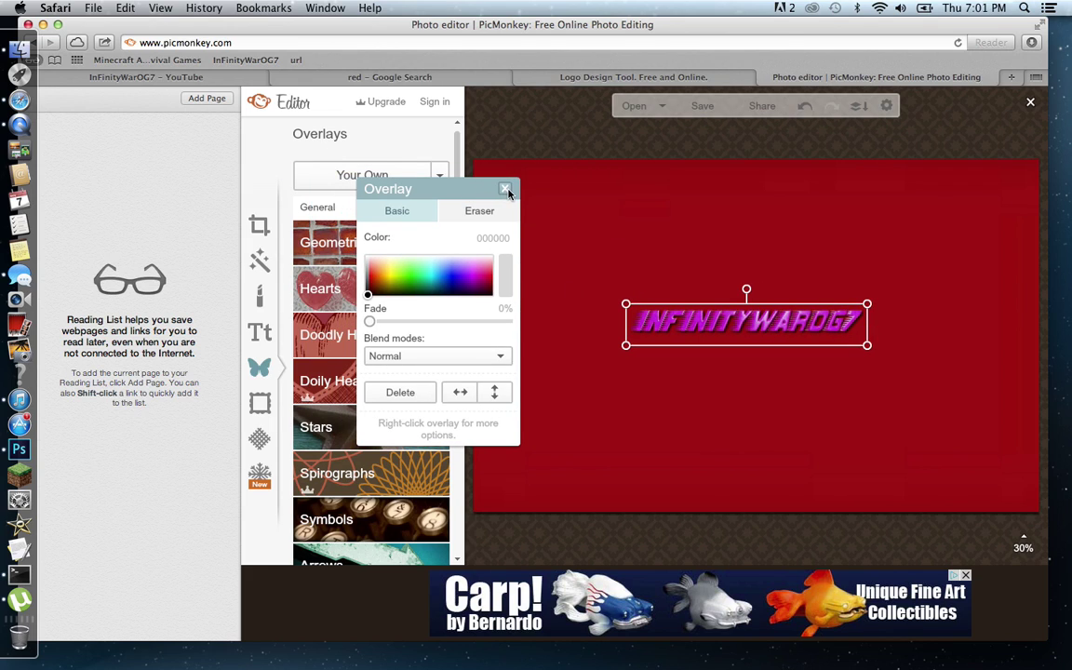
click(505, 190)
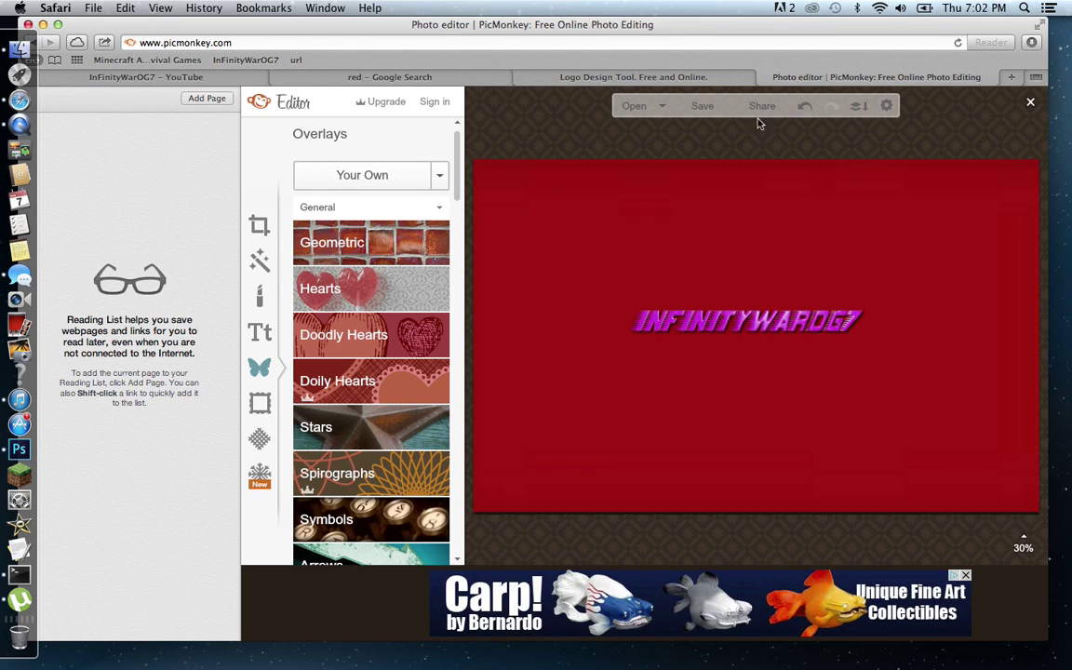
- Rename the image to 'Channel Art' and save it to Downloads as Channel Art.jpg
click(701, 105)
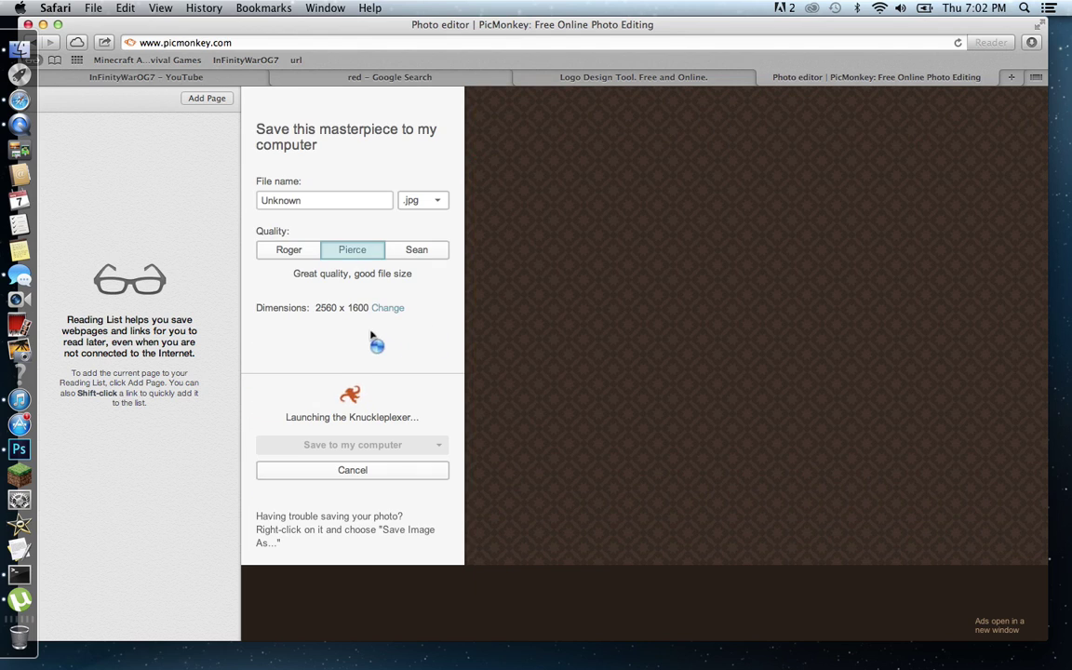
click(324, 201)
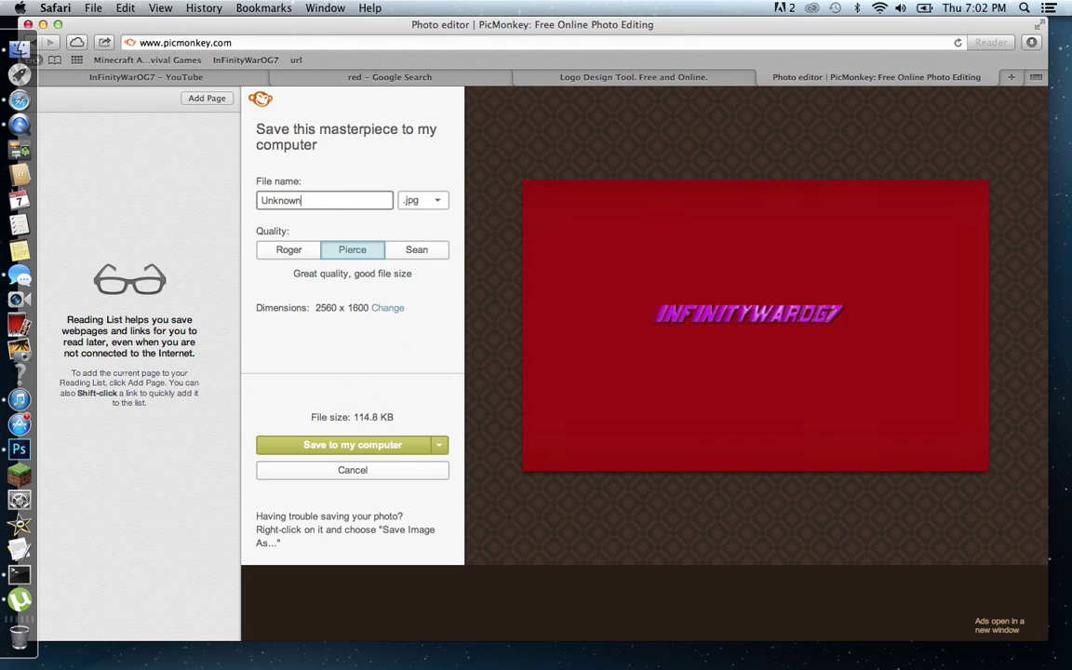
key(BackSpace)
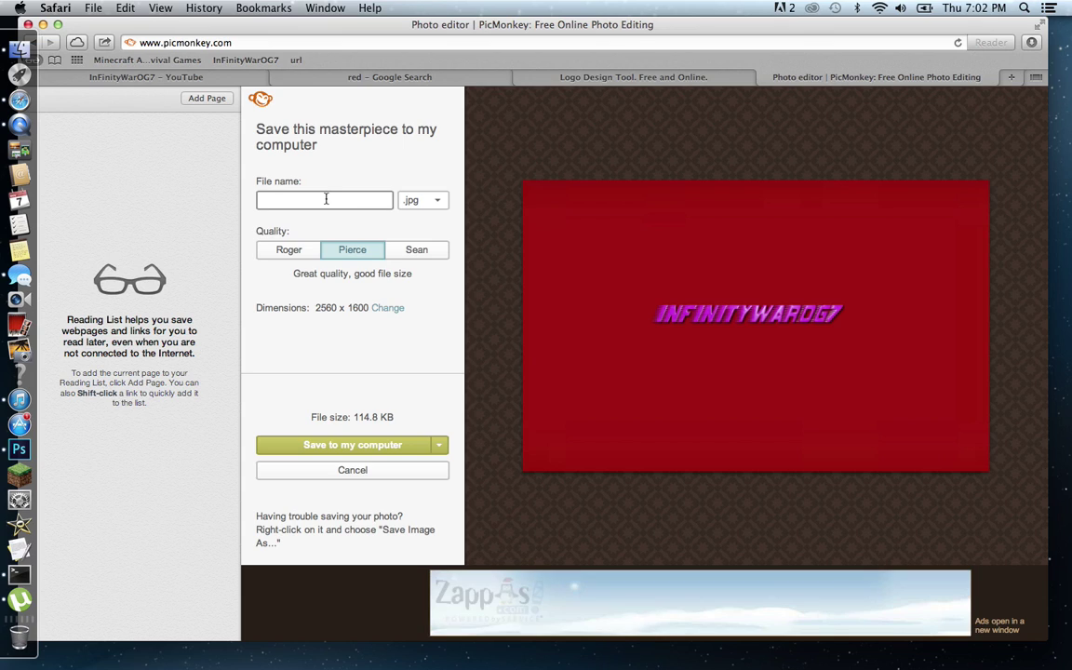
text(Channel)
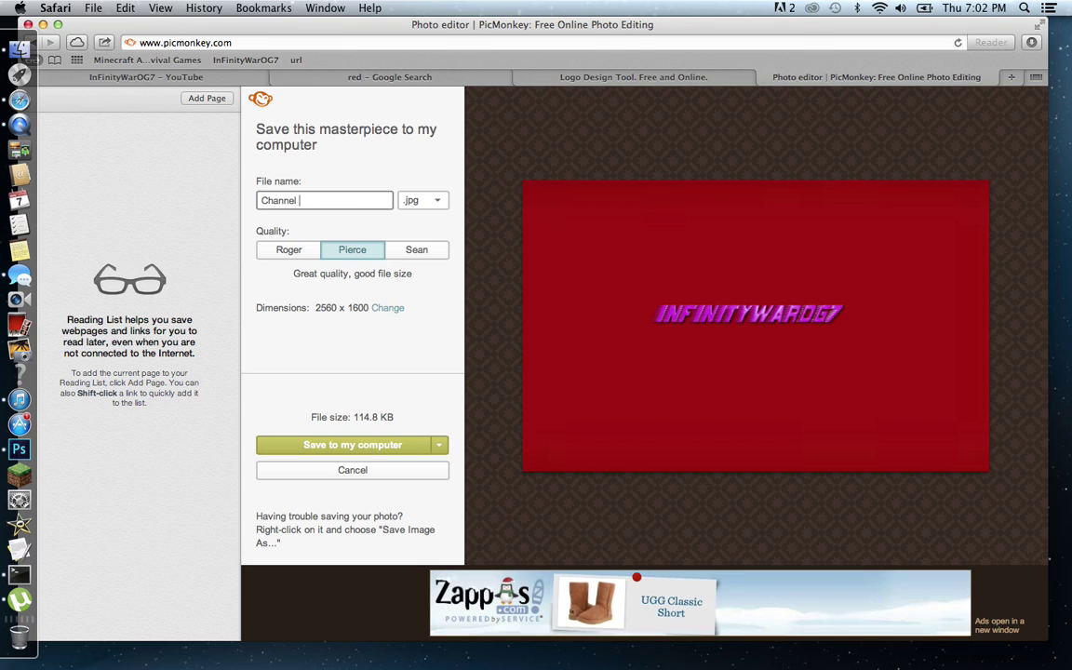
text( AT)
key(BackSpace)
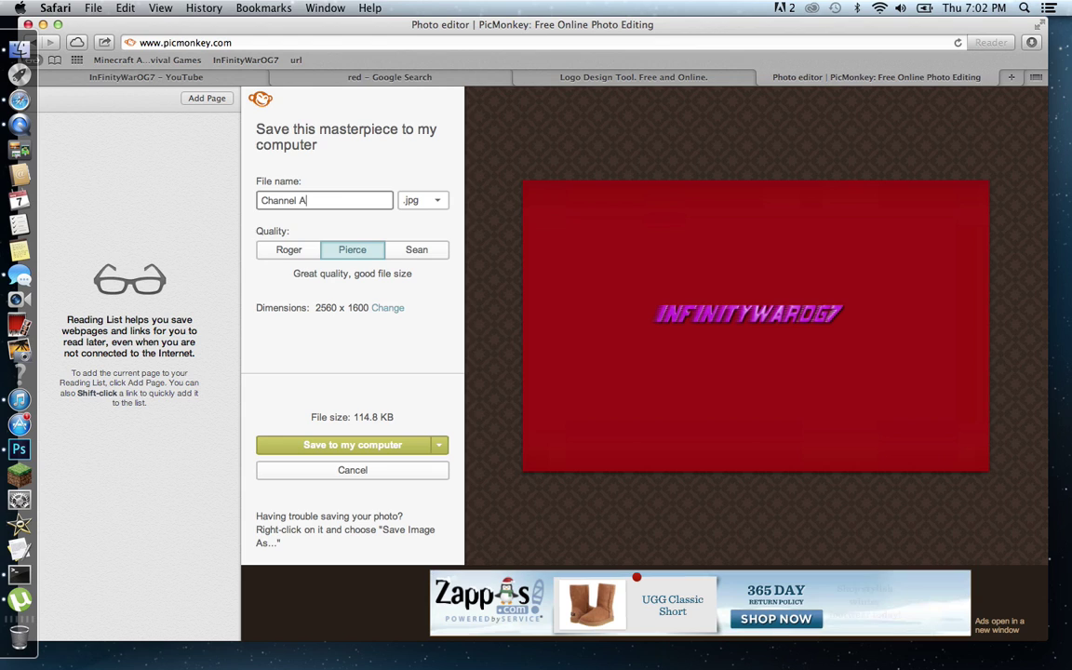
text(rt)
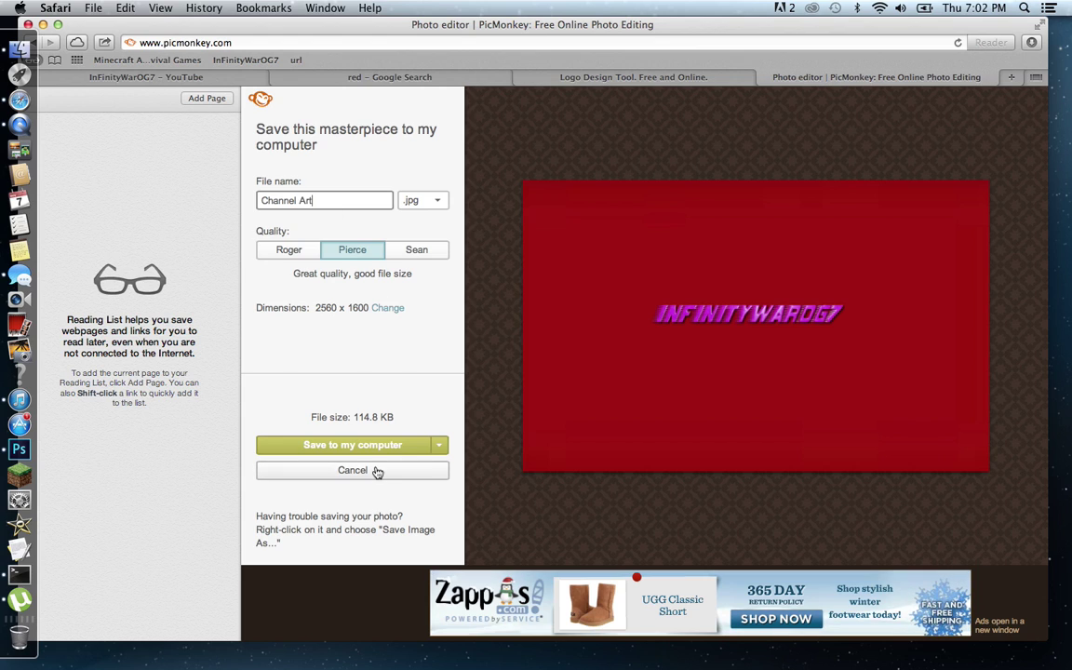
click(354, 444)
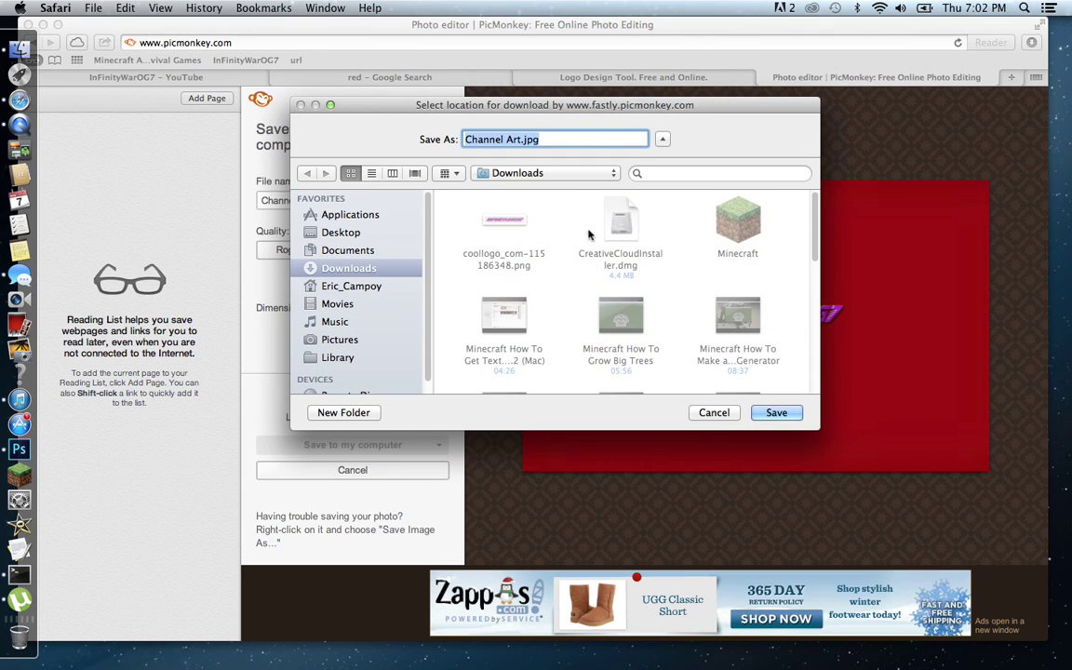
click(539, 139)
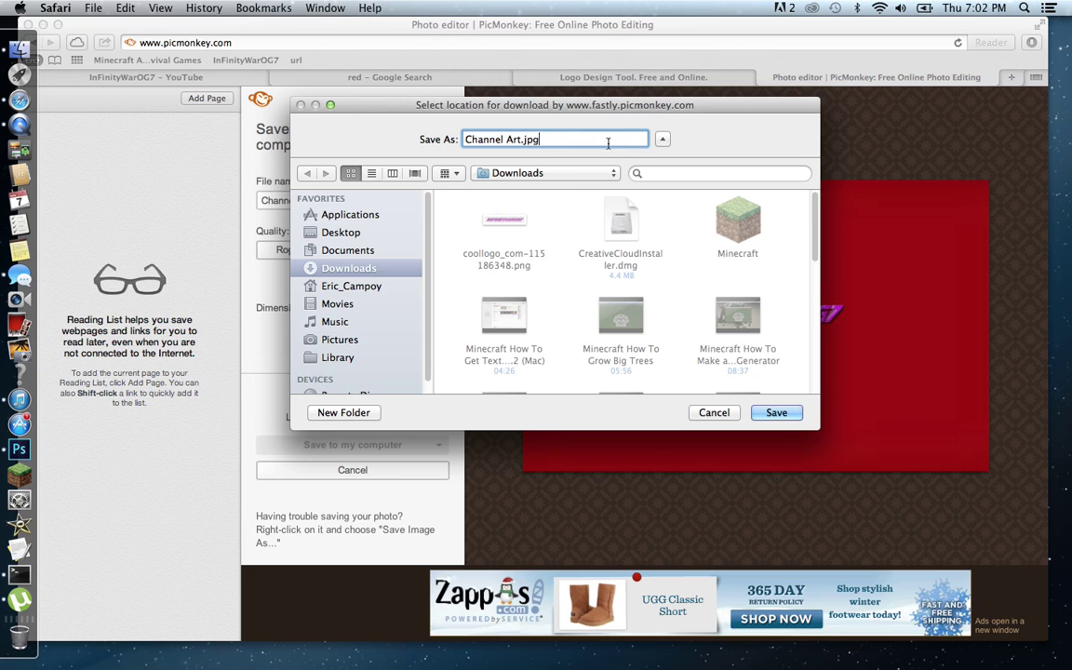
click(791, 415)
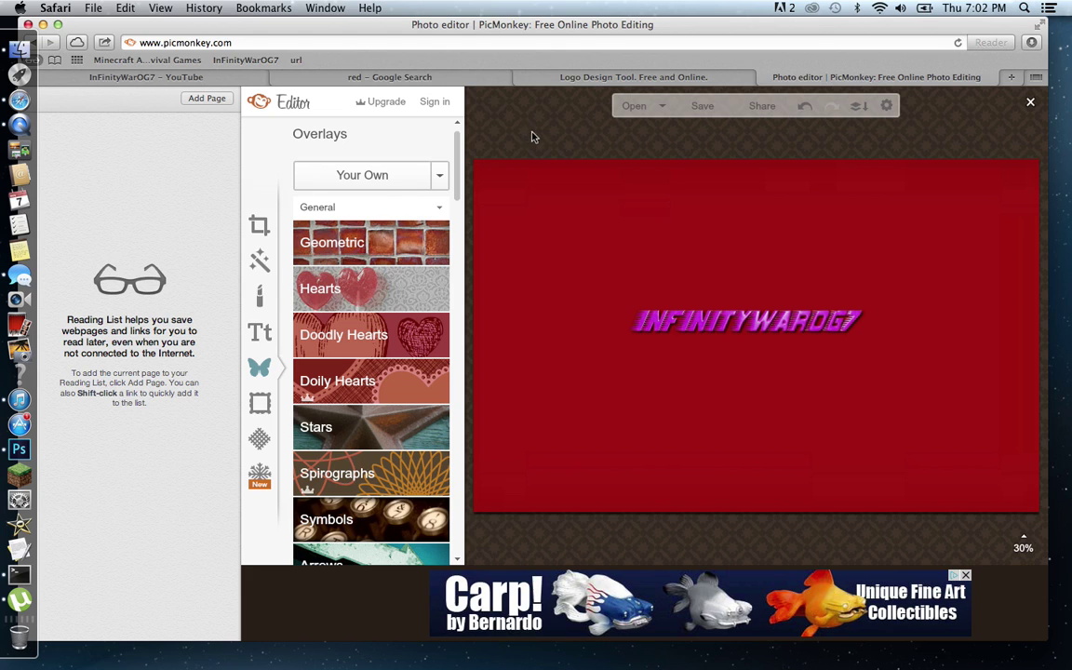
double_click(626, 26)
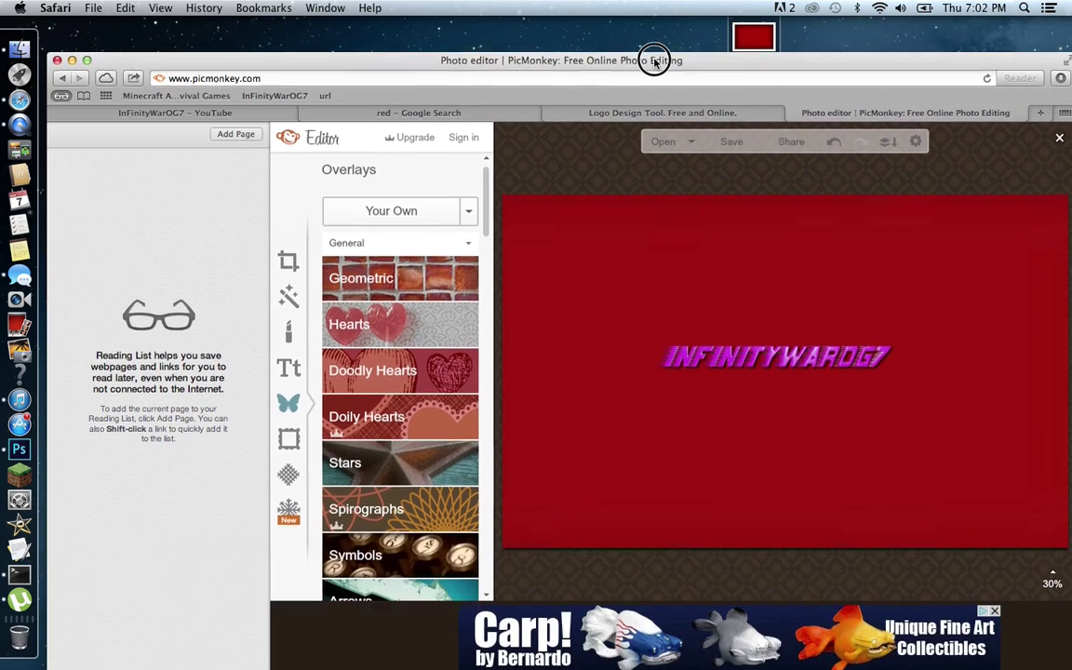
- Open Edit channel art on the InFinityWarOG7 YouTube channel page
click(532, 95)
click(437, 95)
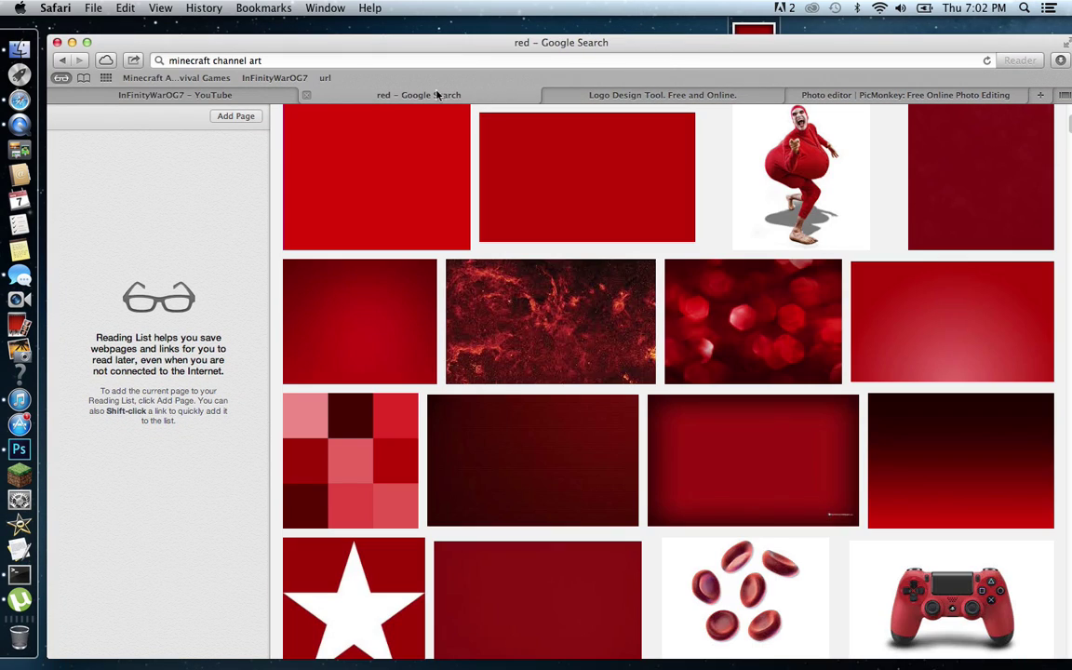
click(267, 93)
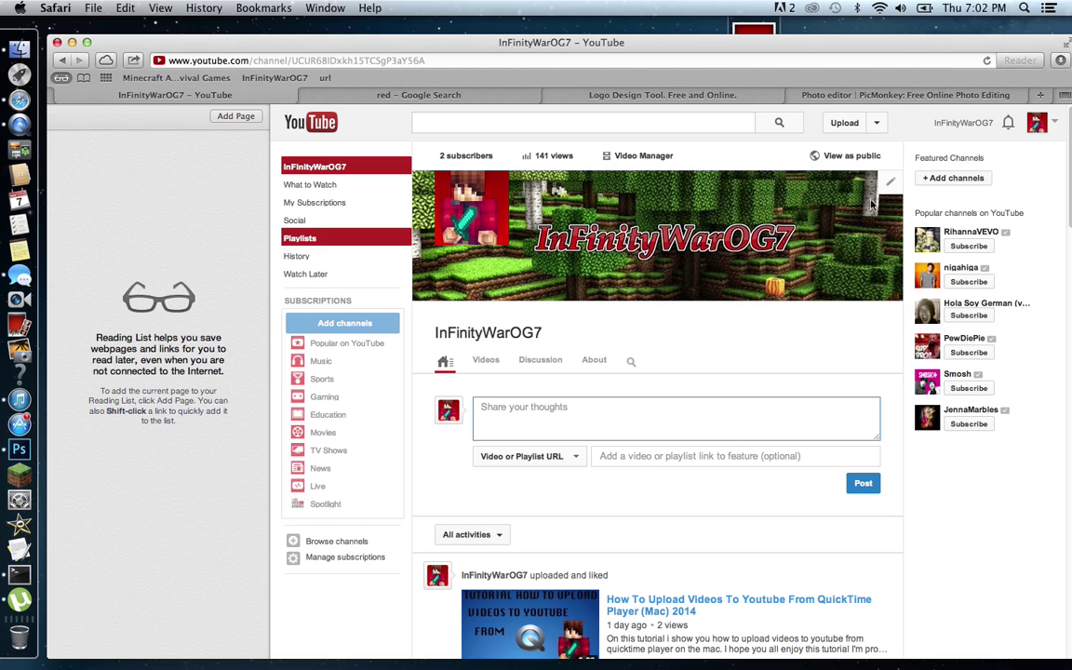
click(890, 182)
click(849, 227)
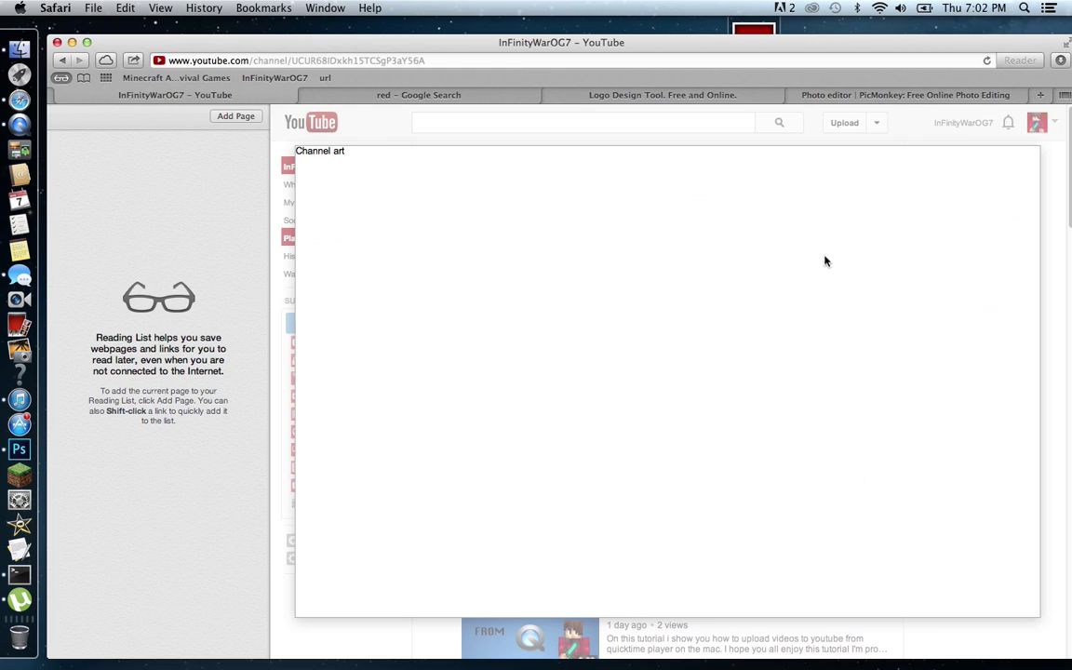
drag(626, 46, 617, 13)
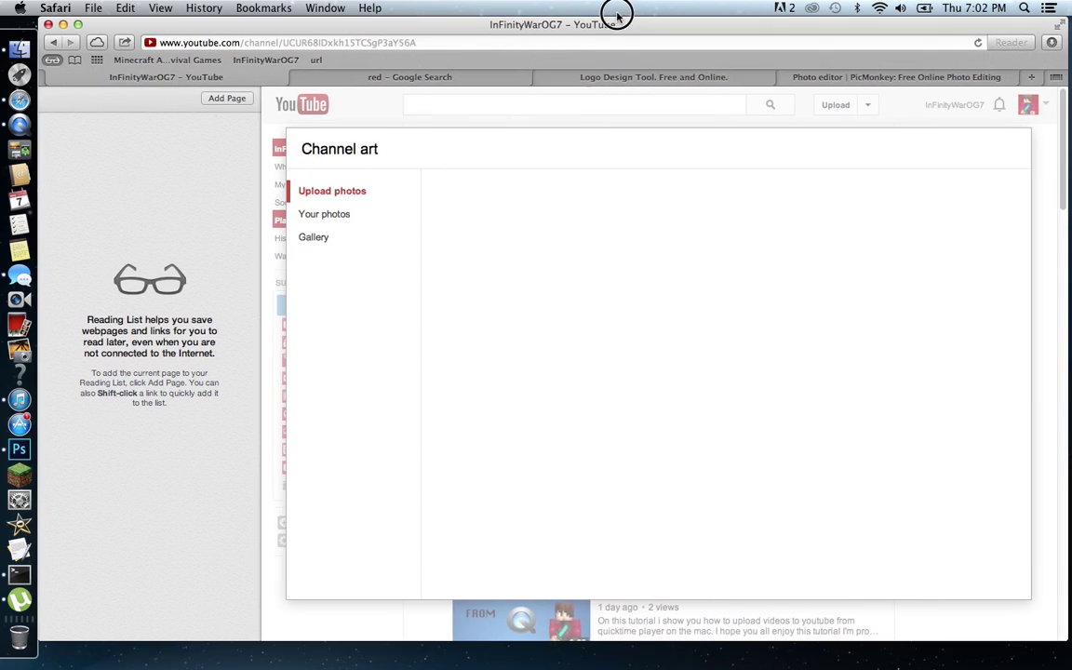
- Select Channel Art.jpg from Downloads as the new channel art
click(721, 383)
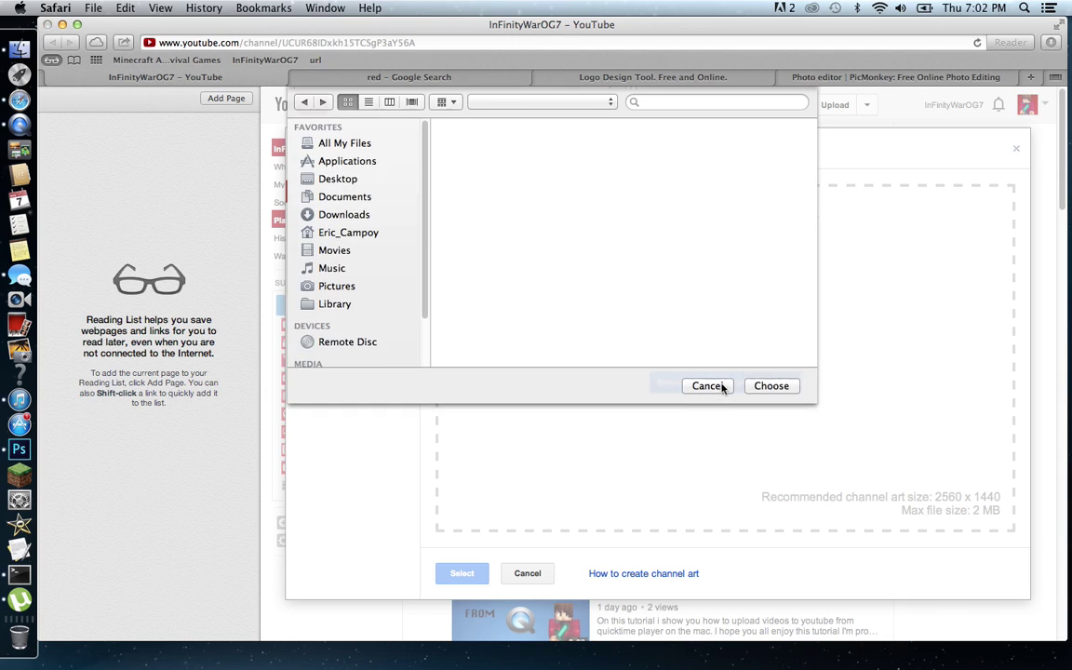
click(372, 162)
click(347, 196)
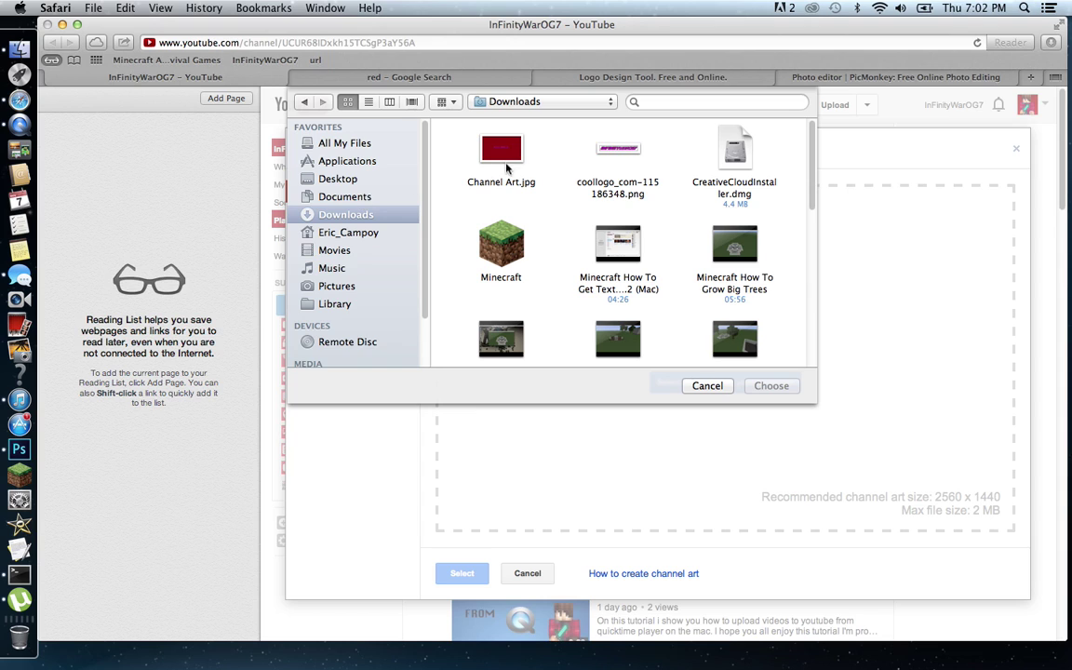
click(526, 177)
click(769, 387)
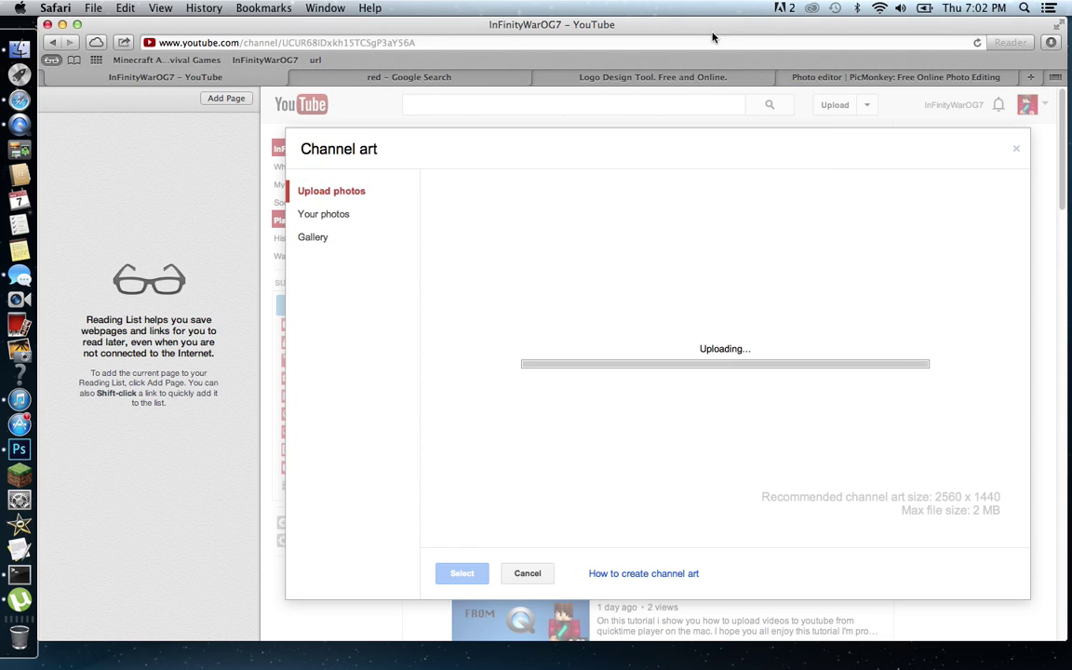
drag(714, 38, 697, 20)
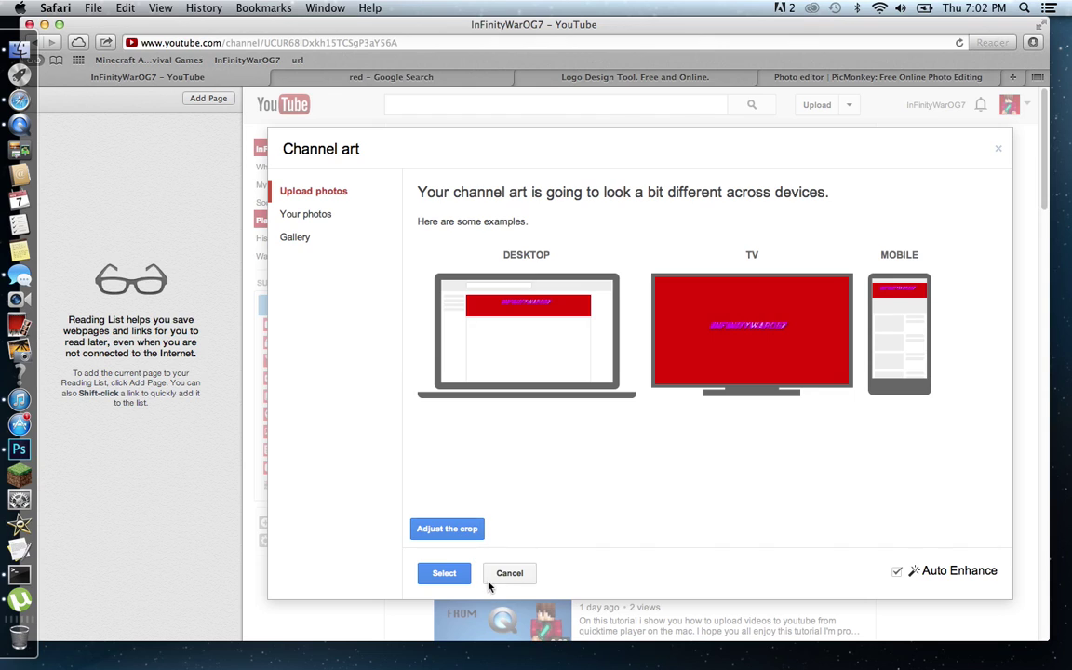
- Minimize the Safari window showing YouTube's channel art preview, leaving the desktop with the red Unknown.jpeg file
click(91, 641)
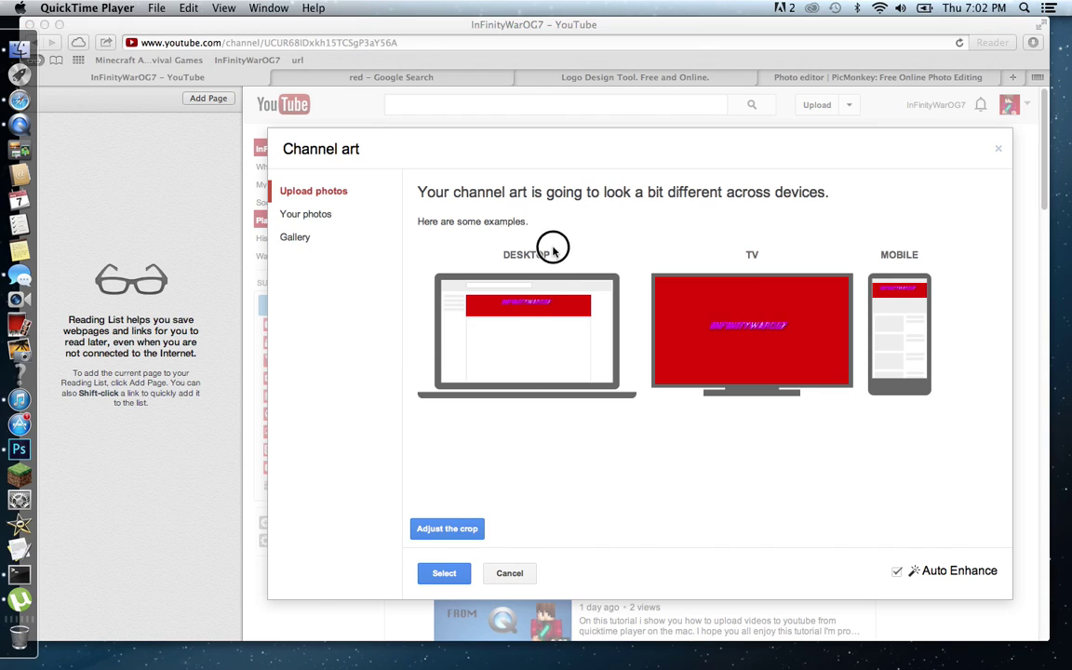
mouse_move(85, 25)
mouse_down()
mouse_move(35, 30)
mouse_move(298, 47)
mouse_up()
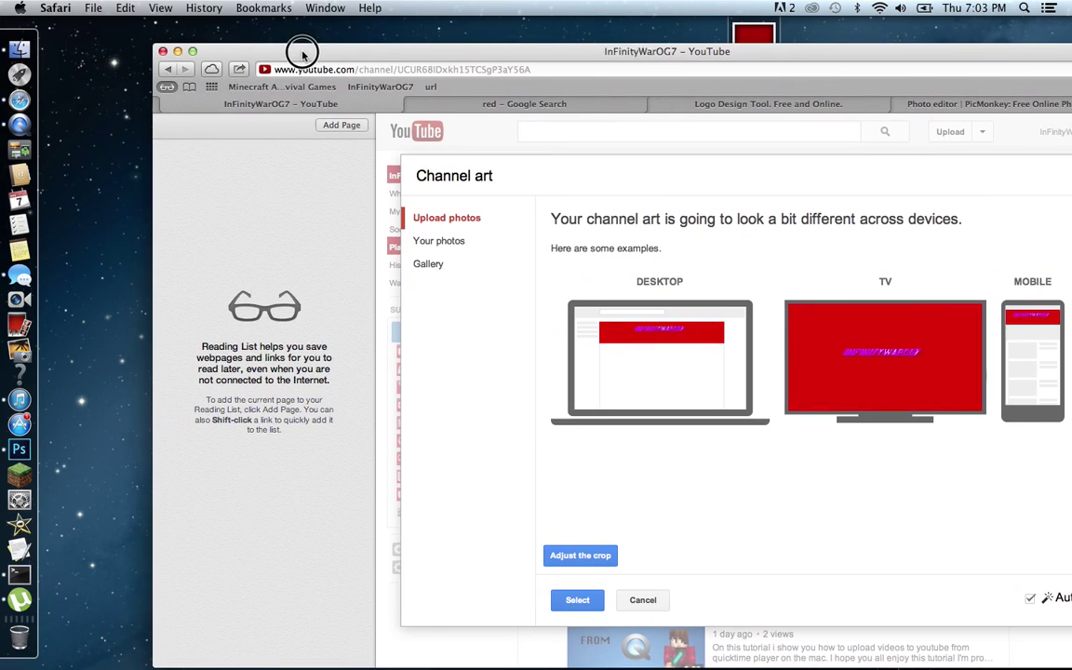
click(170, 49)
click(531, 223)
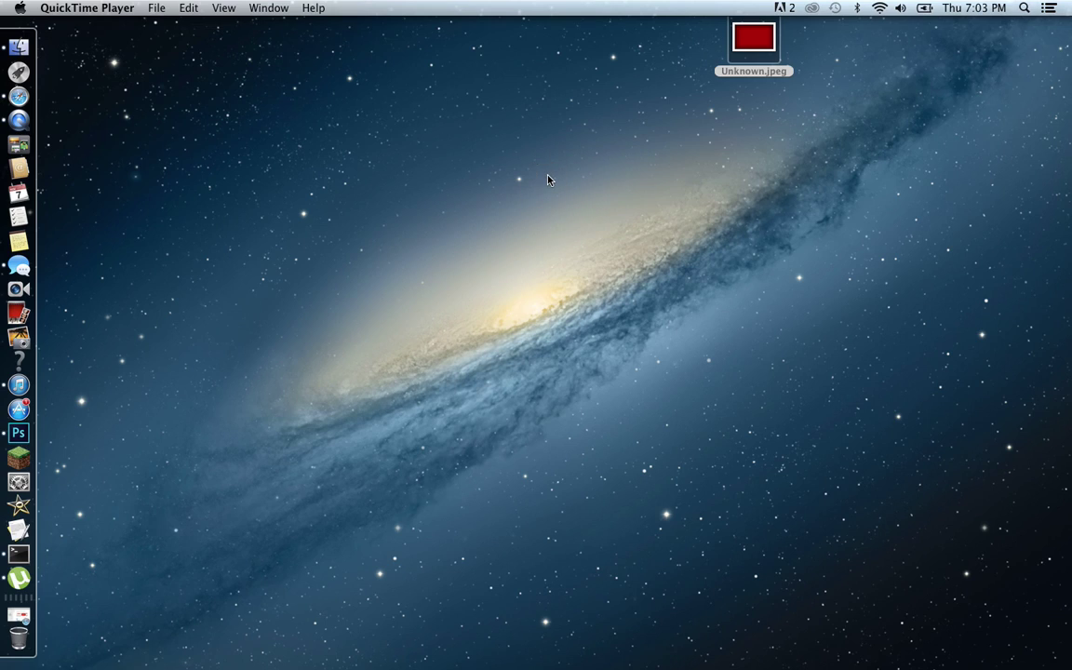